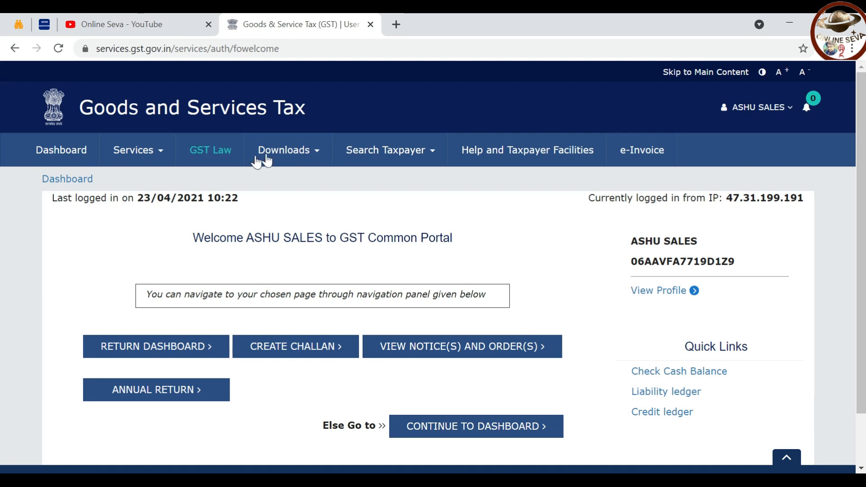
left_click(286, 155)
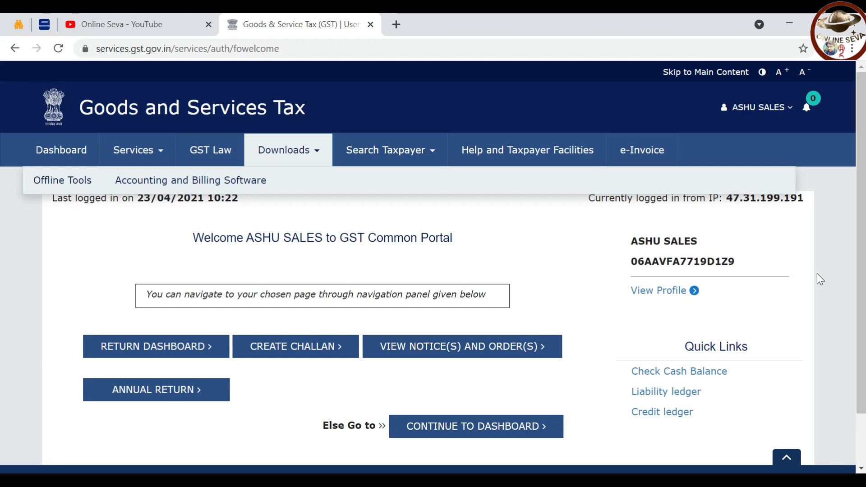
left_click(817, 274)
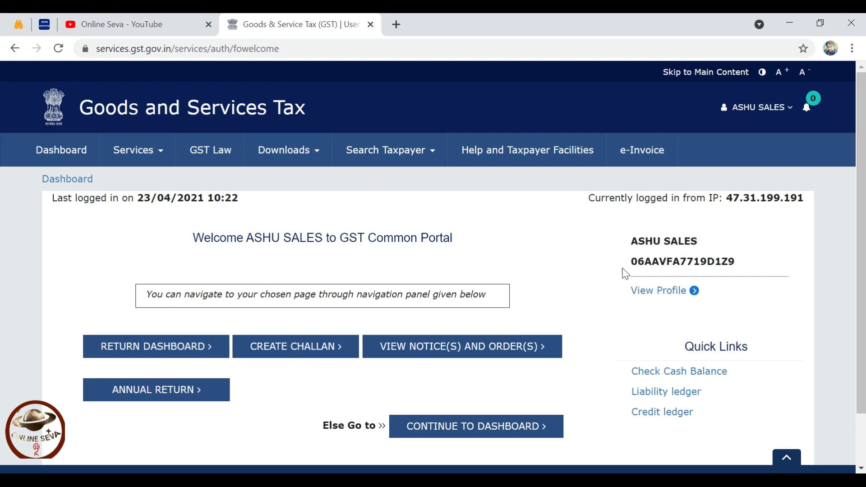
Open the return dashboard and search the returns for financial year 2020-21, period March
left_click(126, 350)
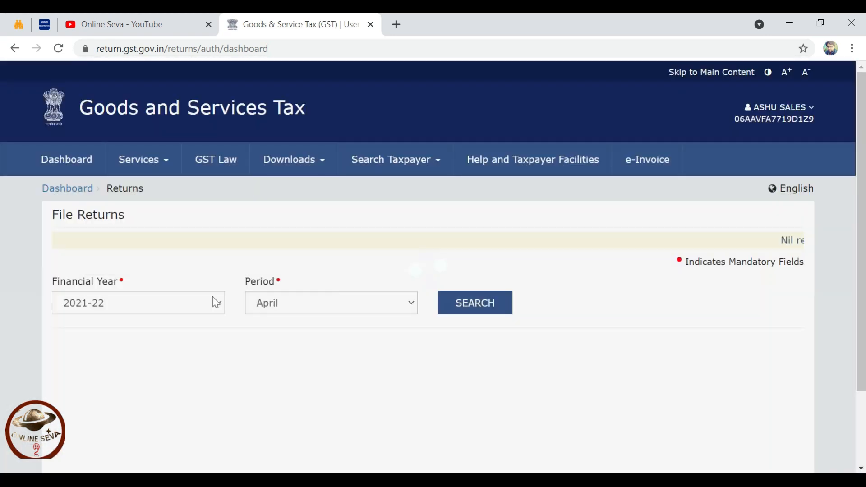
left_click(216, 303)
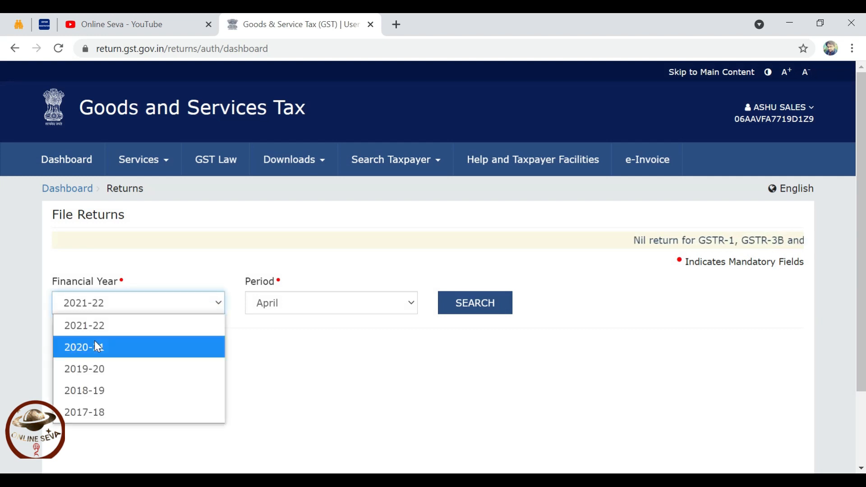
left_click(93, 342)
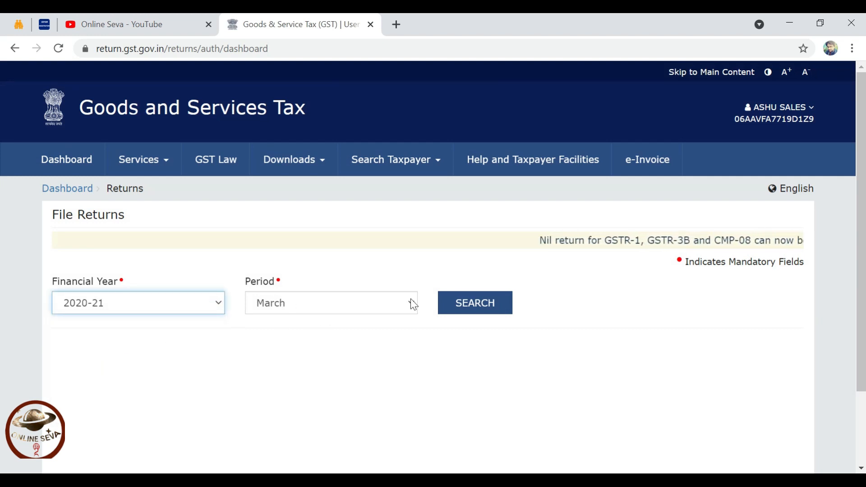
left_click(475, 303)
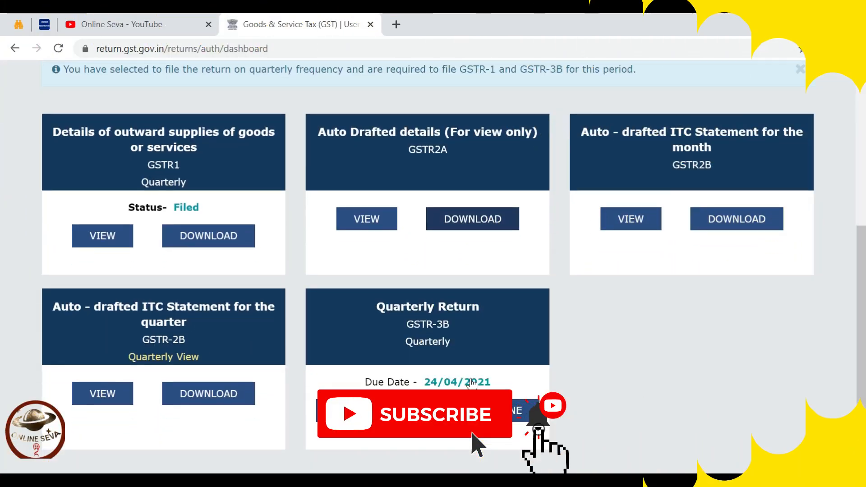
View the ITC available summary of the quarterly GSTR-2B auto-drafted statement
scroll(188, 367, "down", 2)
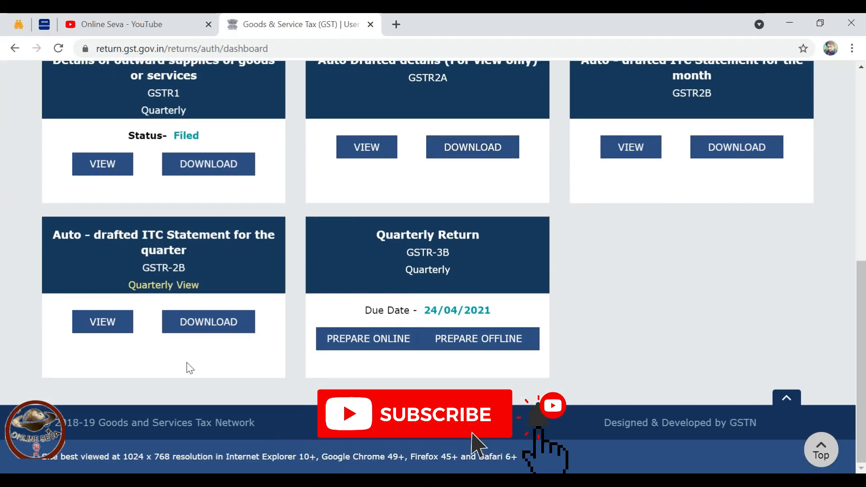
left_click(175, 253)
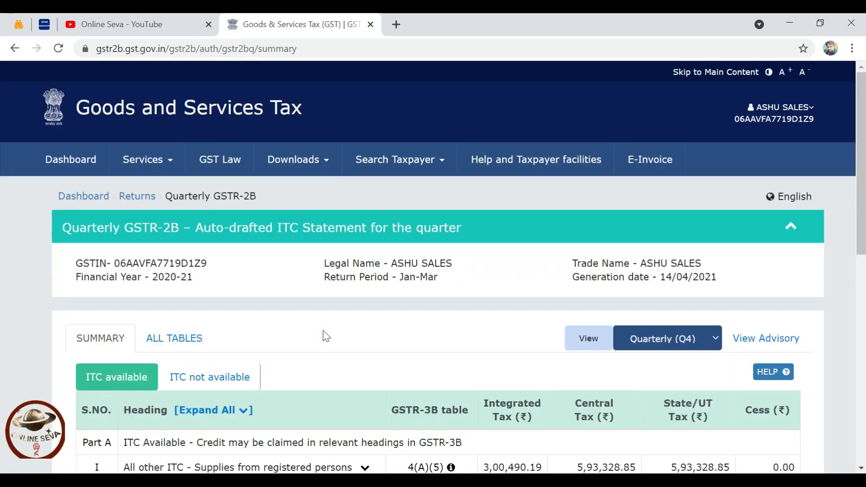
scroll(323, 332, "down", 5)
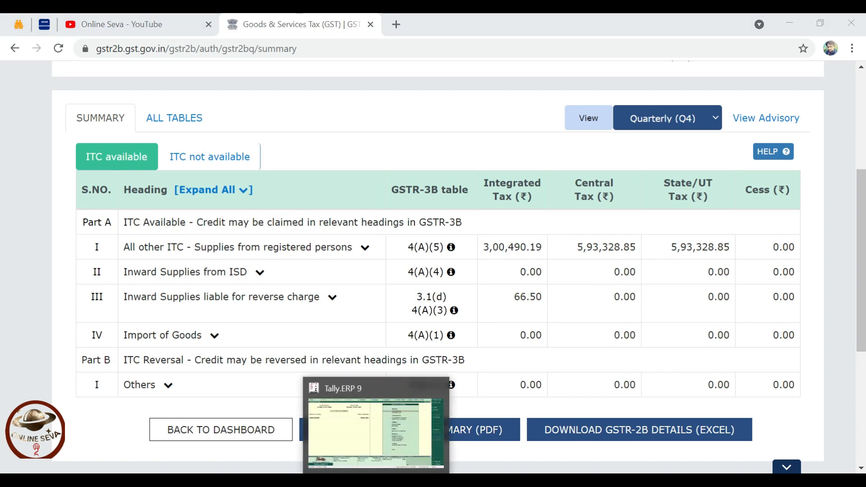
Switch to Tally.ERP 9 and open the GSTR-3B report from the statutory GST reports
left_click(378, 466)
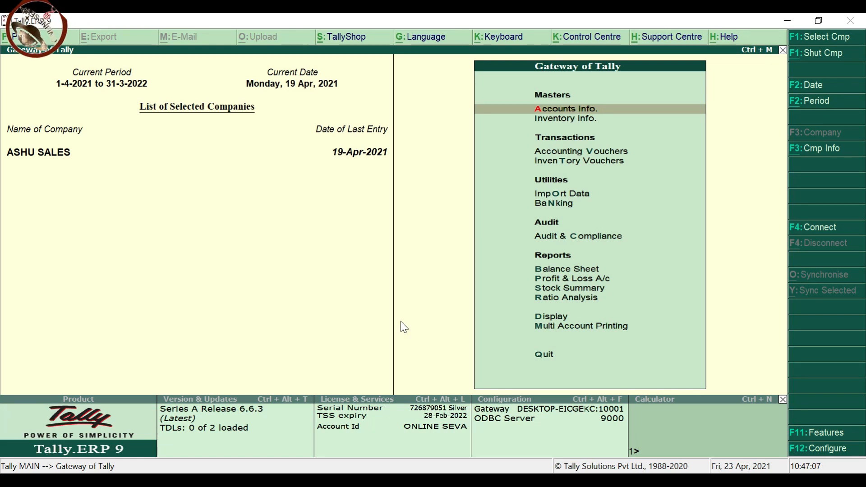
key("d")
key("o")
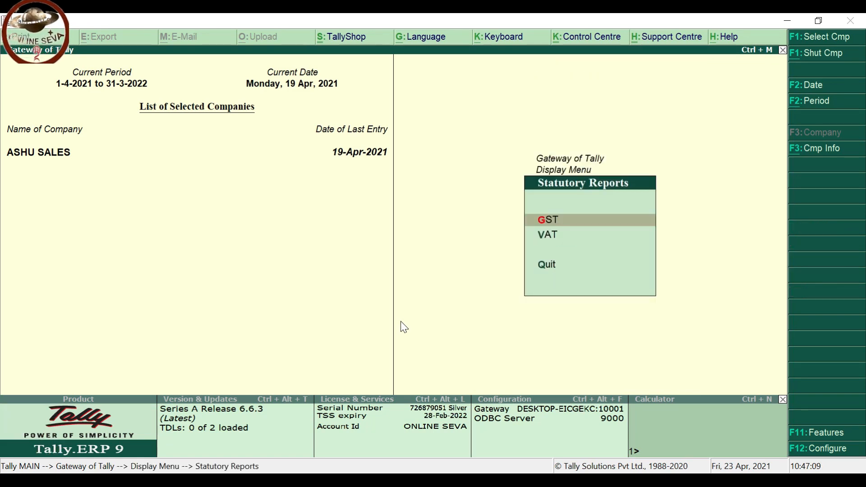
key("g")
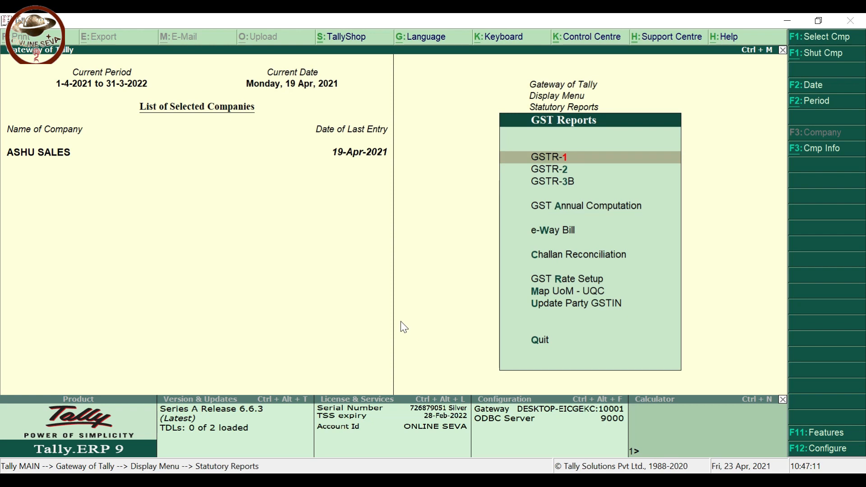
key("Down")
key("Down")
key("Return")
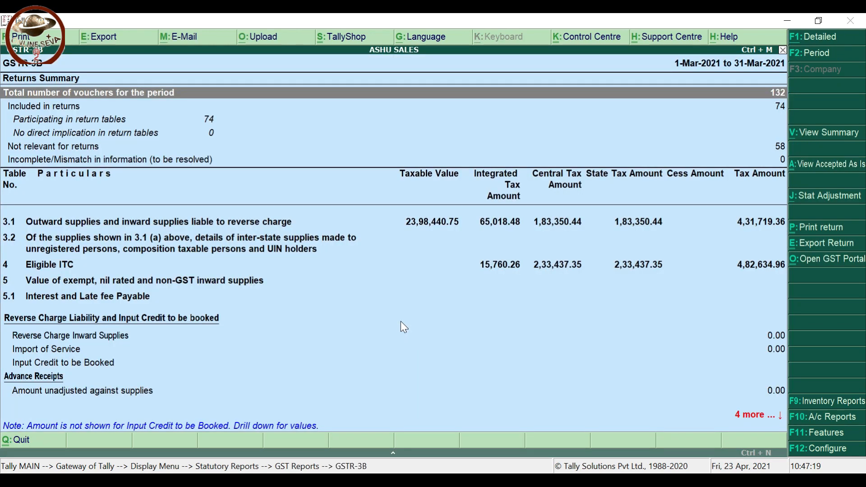
Set the GSTR-3B report period to 1.1.21 through 31-3-2021
key("F2")
type("1.")
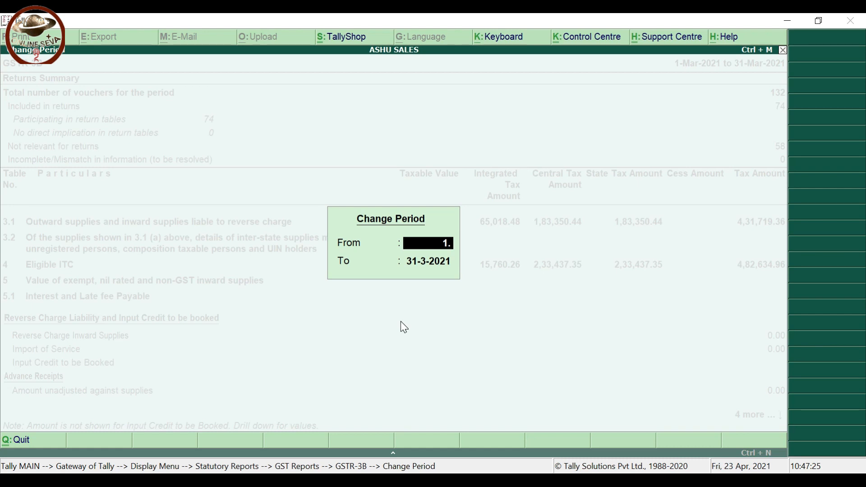
type("1.21")
key("Return")
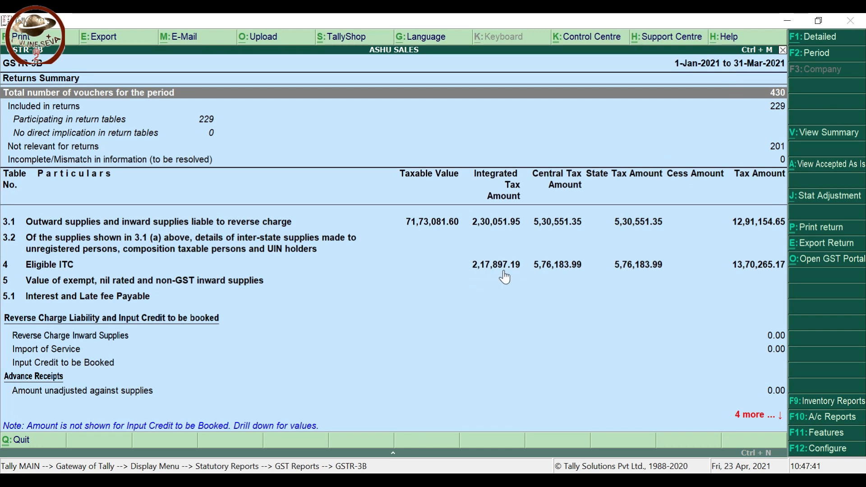
Compare Tally's Eligible ITC amounts with the ITC available figures in the GST portal's quarterly GSTR-2B summary
key("alt+Tab")
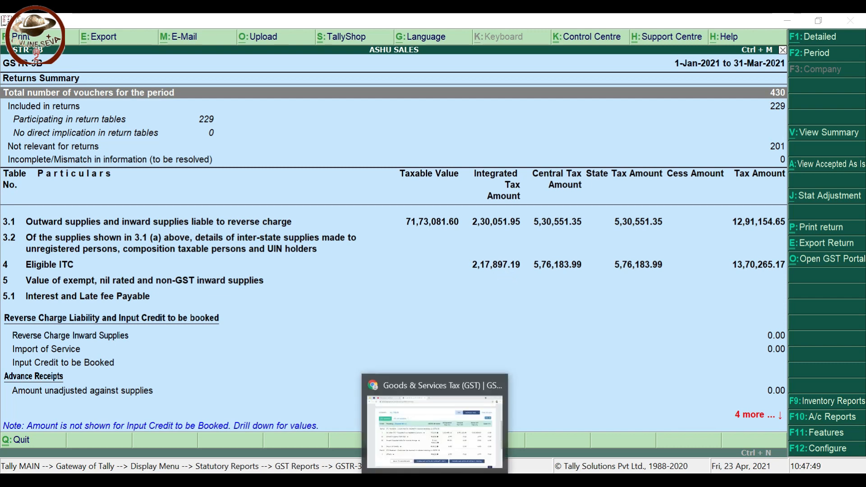
left_click(434, 480)
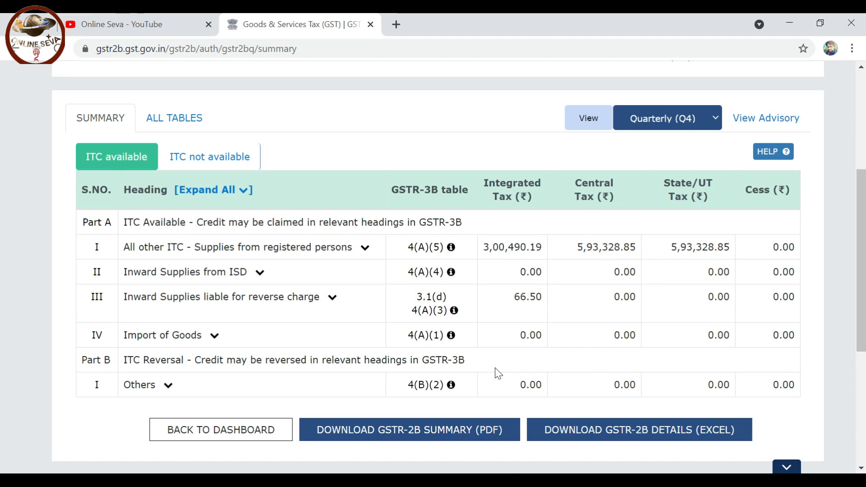
mouse_move(378, 480)
key("alt+Tab")
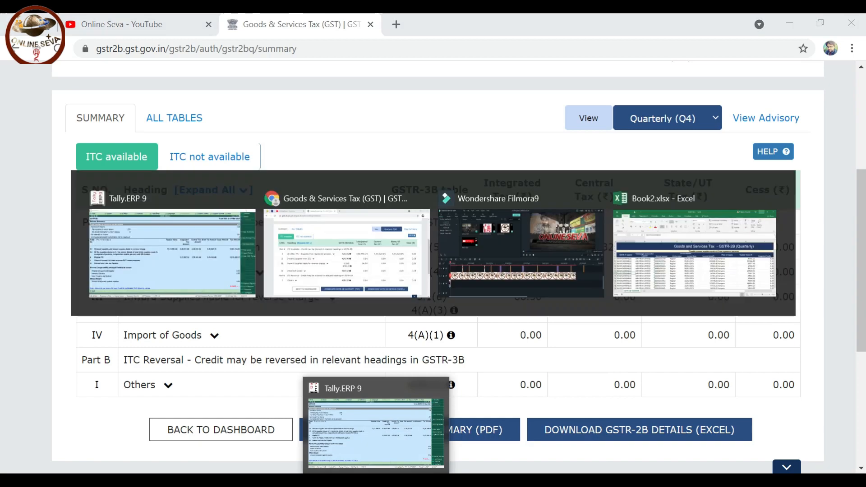
left_click(432, 421)
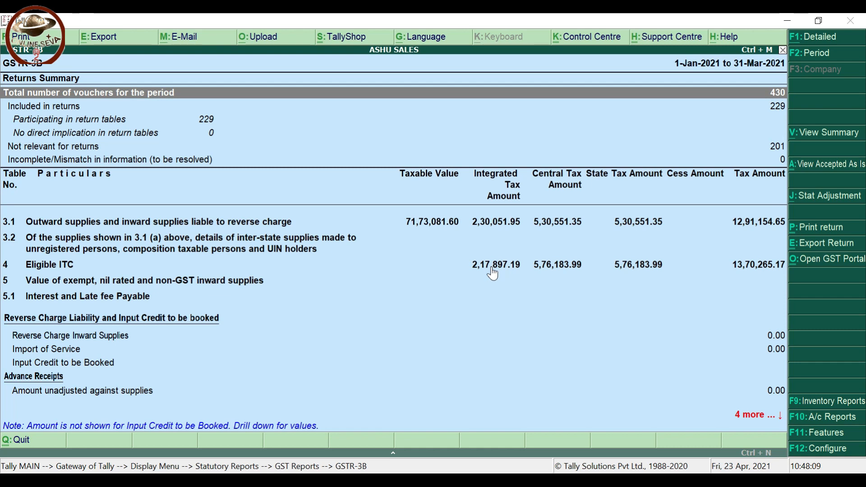
key("alt+Tab")
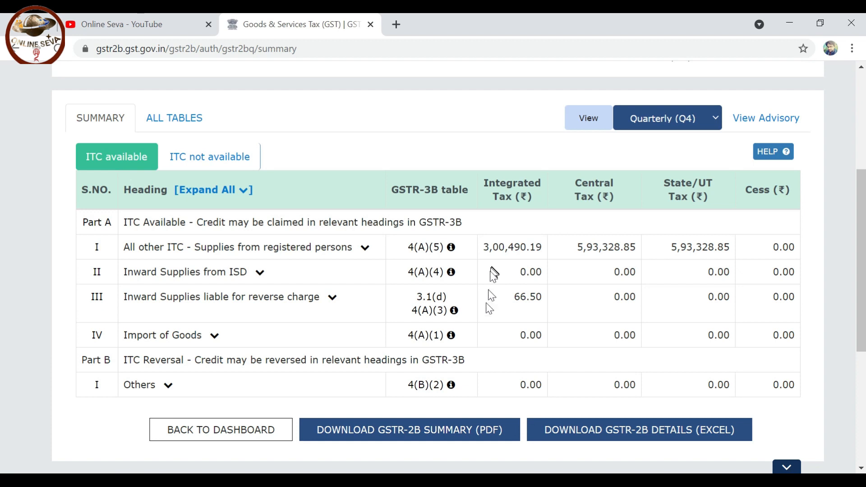
Expand the supplies from registered persons heading in the GSTR-2B summary and review its breakdown and download options
scroll(487, 309, "down", 5)
scroll(485, 303, "up", 4)
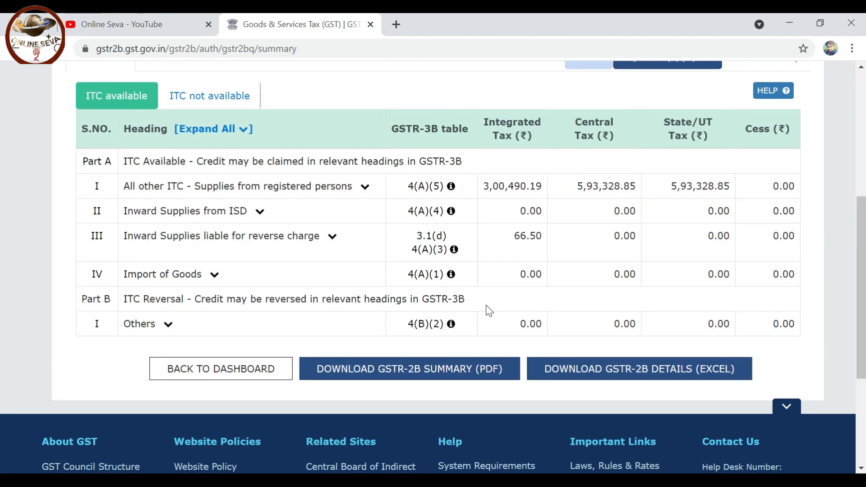
left_click(365, 188)
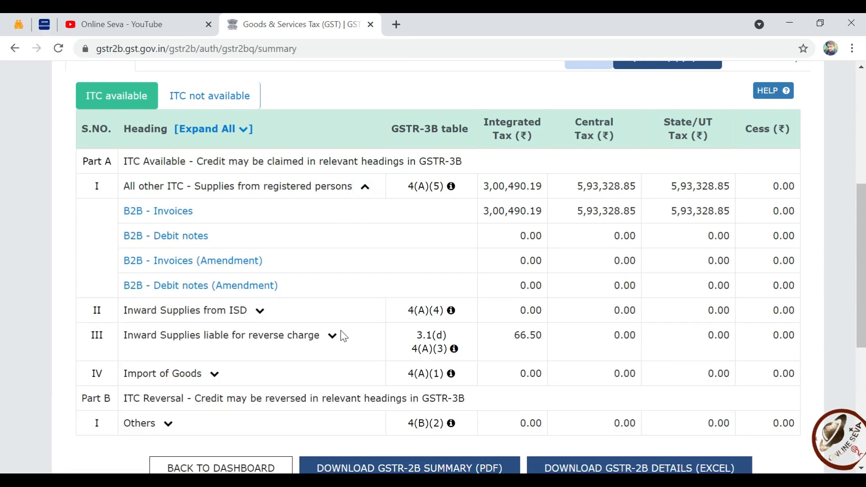
scroll(341, 331, "down", 6)
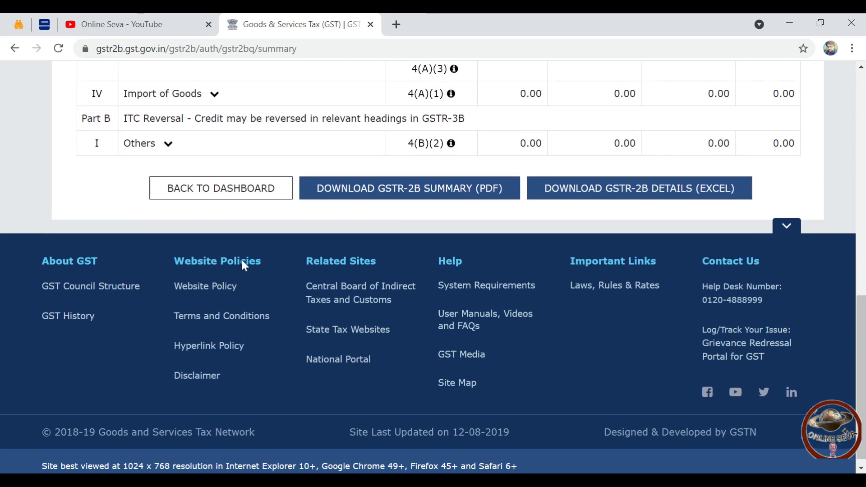
Leave the quarterly GSTR-2B summary and return to the returns dashboard
left_click(206, 193)
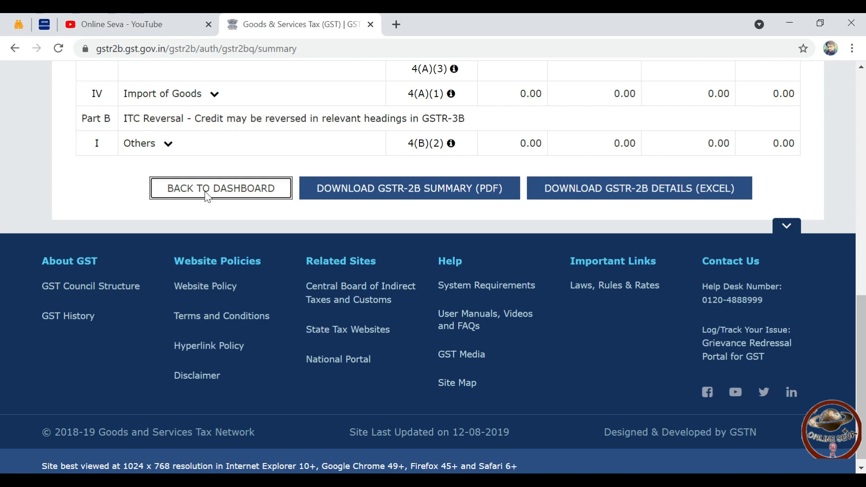
right_click(646, 194)
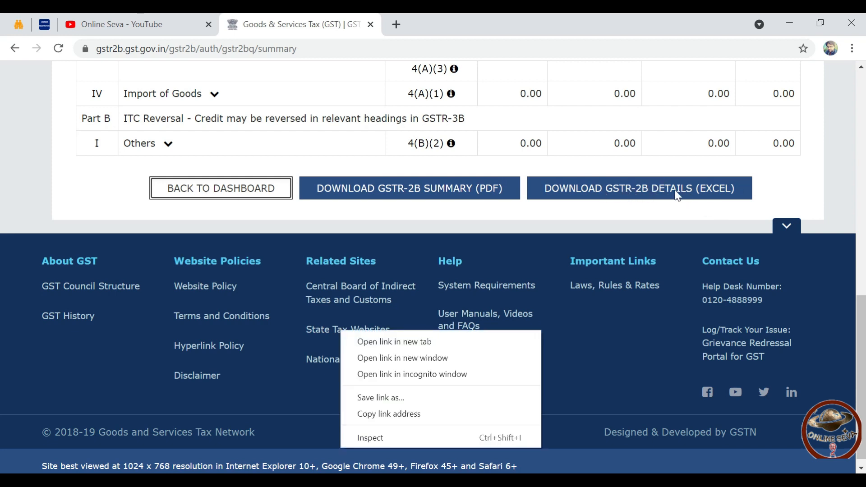
left_click(86, 198)
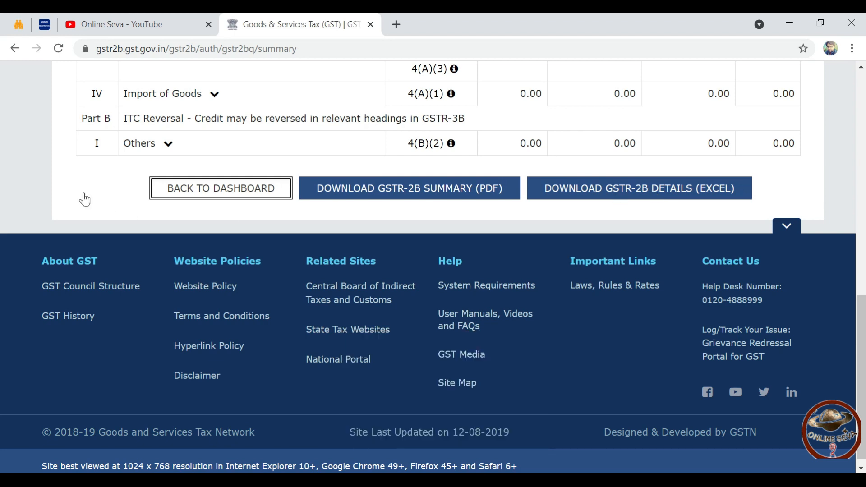
scroll(84, 198, "up", 10)
scroll(85, 199, "down", 6)
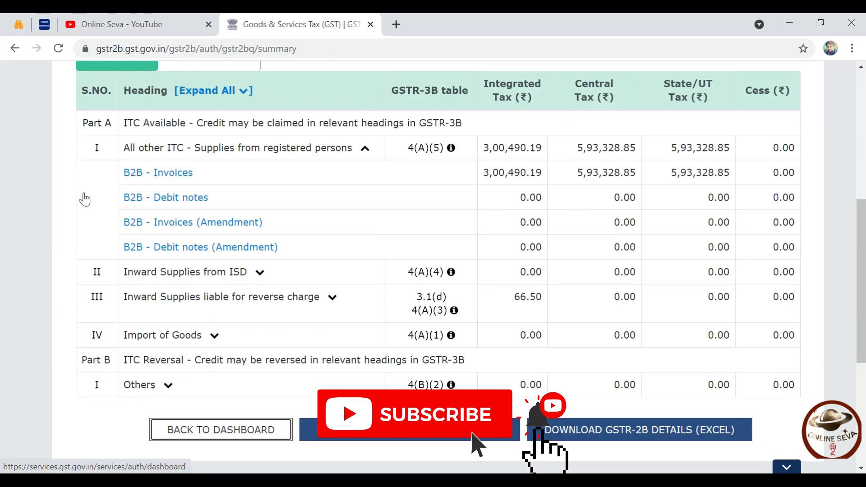
scroll(84, 199, "down", 5)
left_click(193, 182)
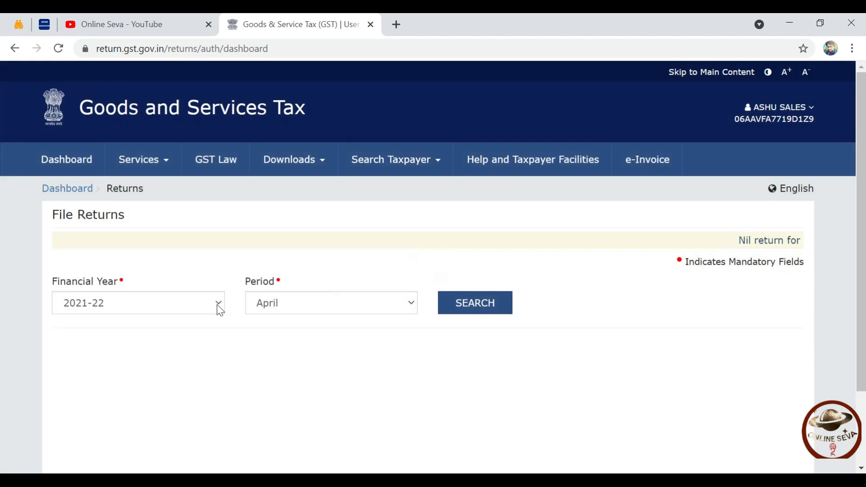
Search the returns again for financial year 2020-21, period March
left_click(217, 303)
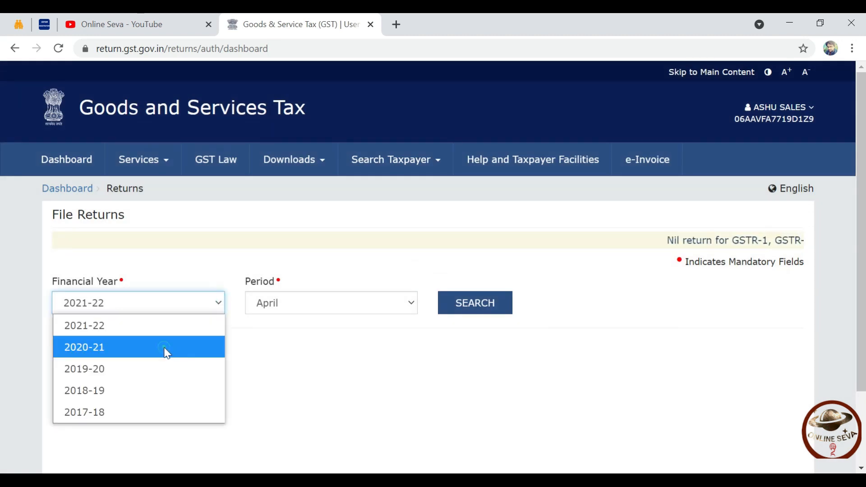
left_click(171, 347)
left_click(458, 303)
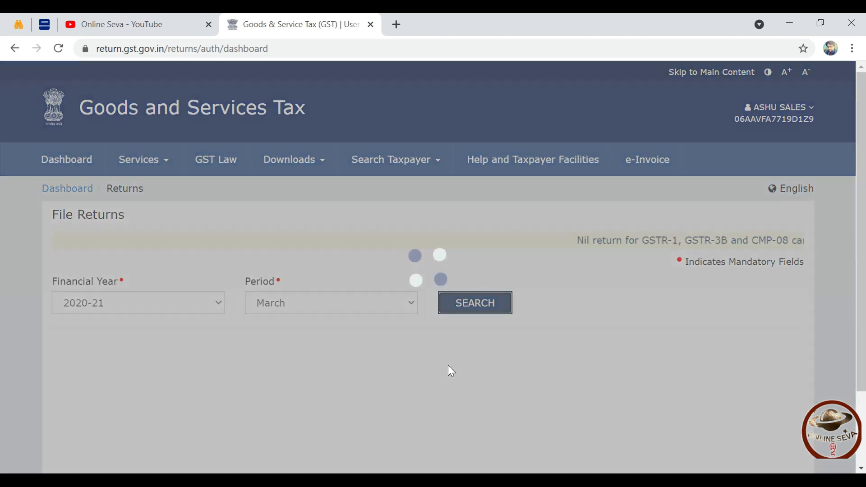
Open the offline download page for the quarterly GSTR-2B statement and bring its file generation options into view
scroll(447, 364, "down", 8)
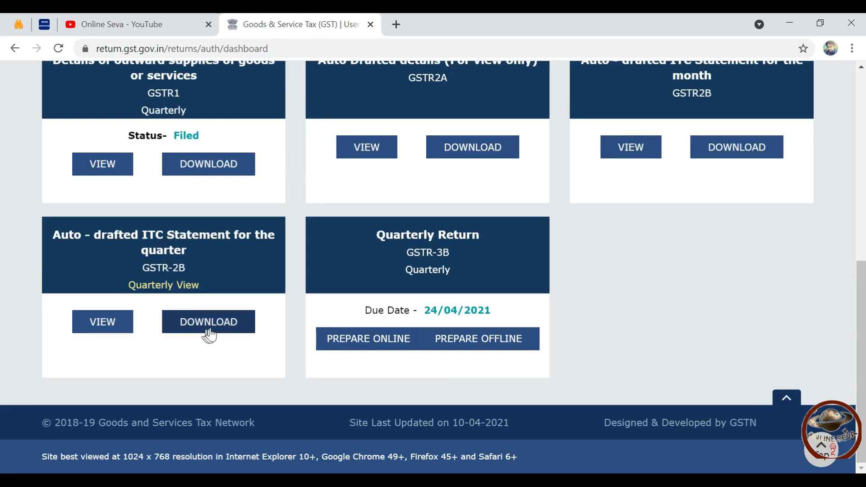
left_click(205, 323)
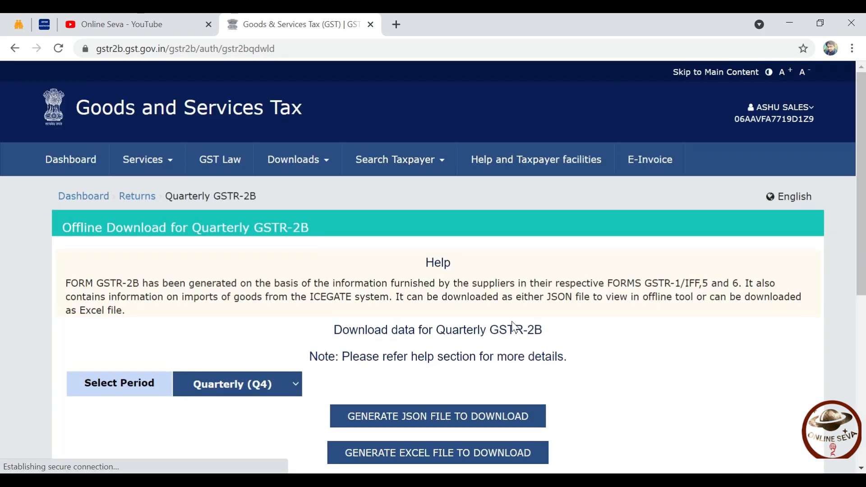
scroll(512, 321, "down", 3)
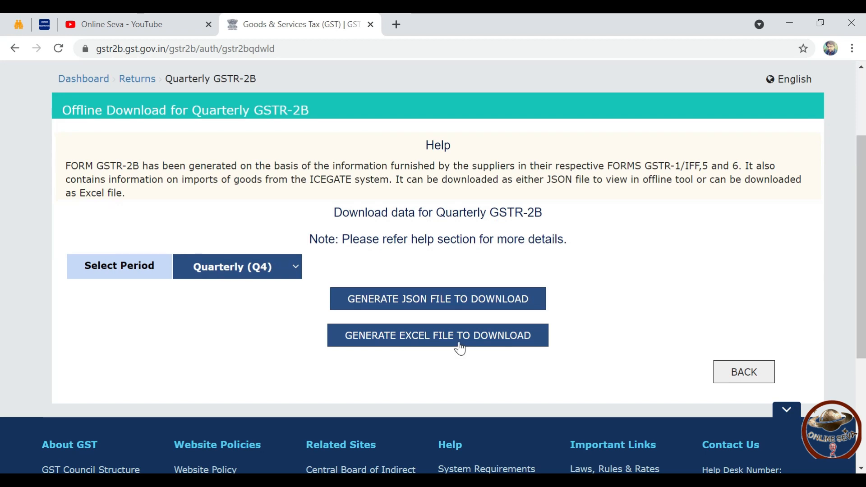
Switch to Tally's GSTR-3B report and expand the Eligible ITC row into its detailed breakdown
left_click(377, 480)
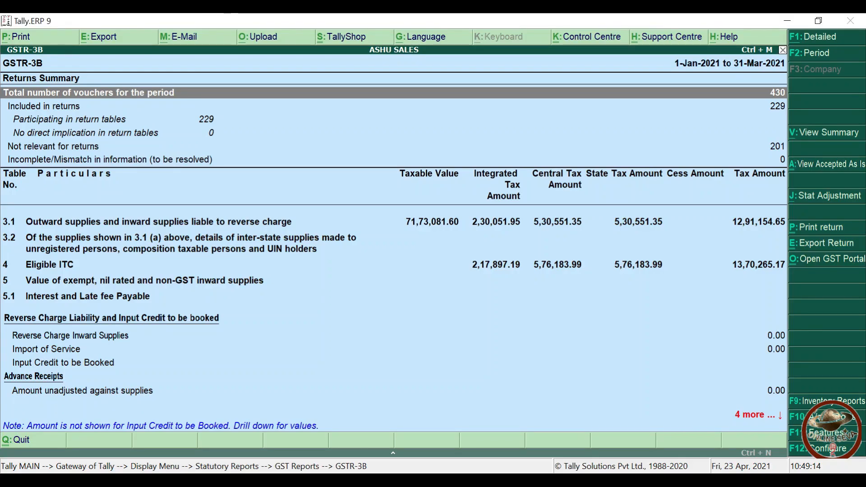
key("Down")
key("Down")
key("Down")
key("Down")
key("Down")
key("Down")
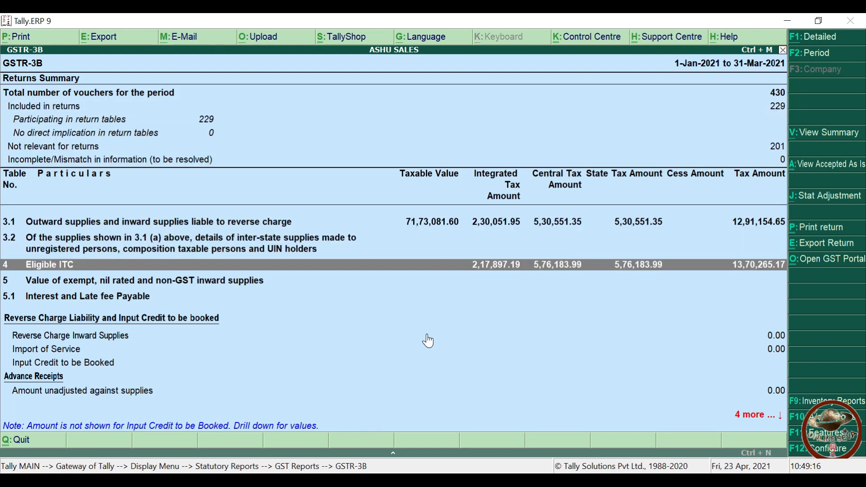
key("shift+Return")
Review the voucher register behind "(5) All other ITC" and return to the GSTR-3B report
key("Down")
key("Down")
key("Down")
key("Down")
key("Down")
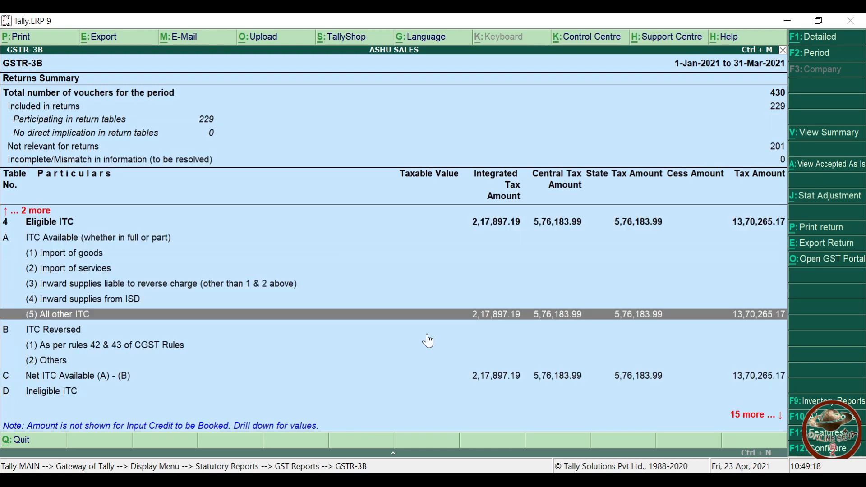
key("Return")
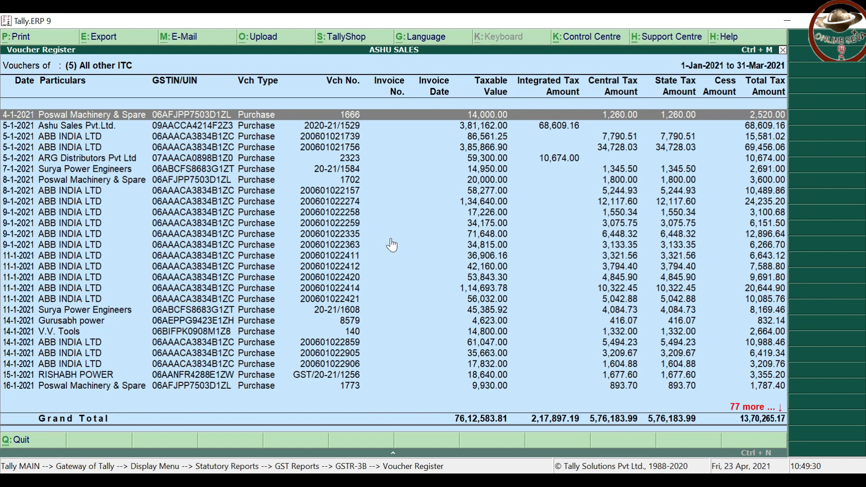
key("Escape")
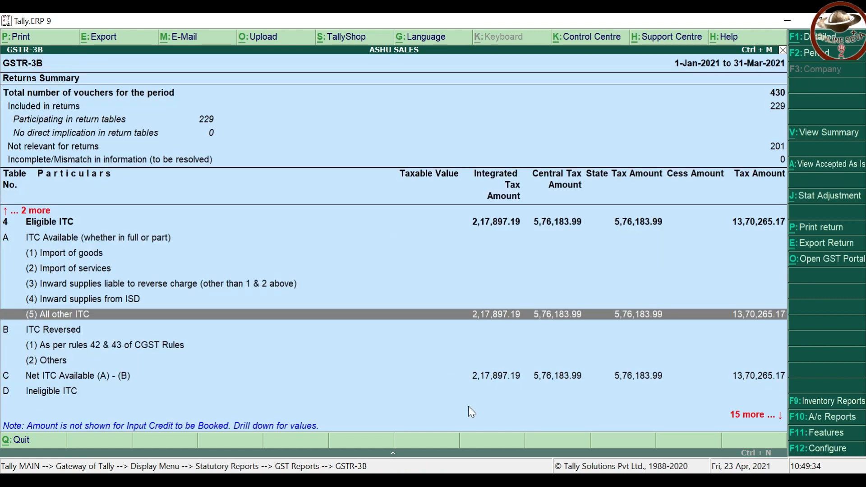
Switch to the Excel workbook Book2.xlsx and show its window maximized
mouse_move(434, 481)
left_click(553, 481)
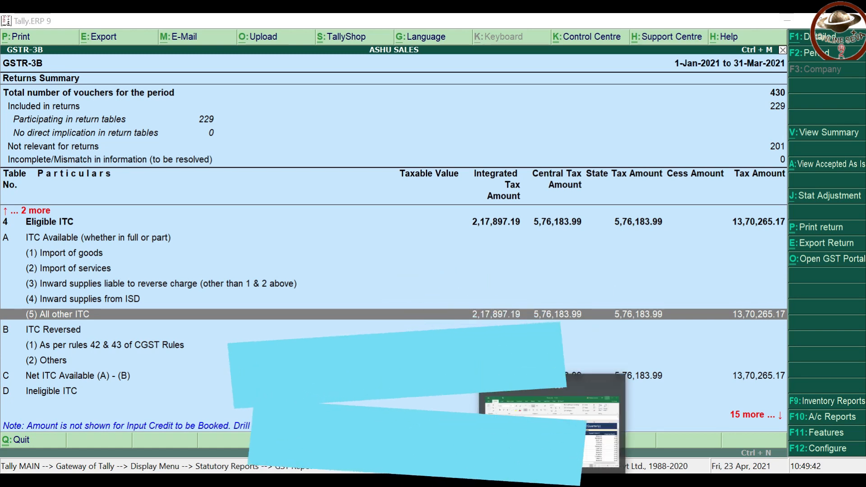
mouse_move(523, 480)
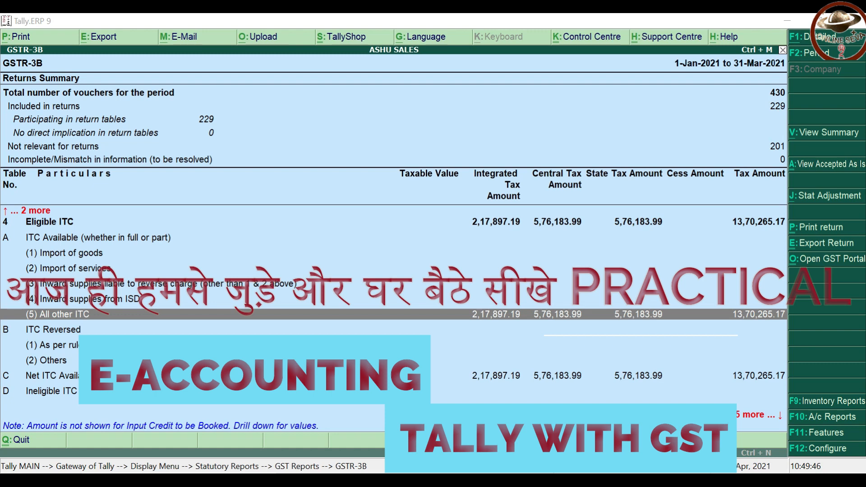
left_click(552, 480)
left_click(552, 480)
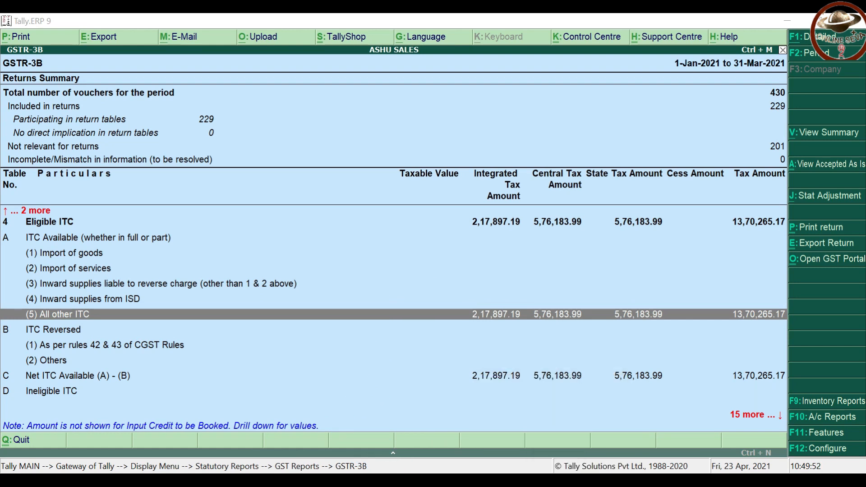
left_click(552, 480)
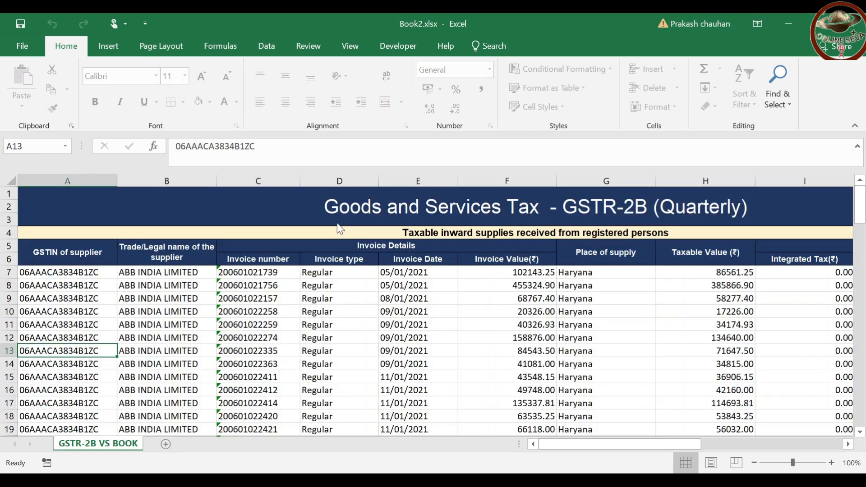
key("super+Down")
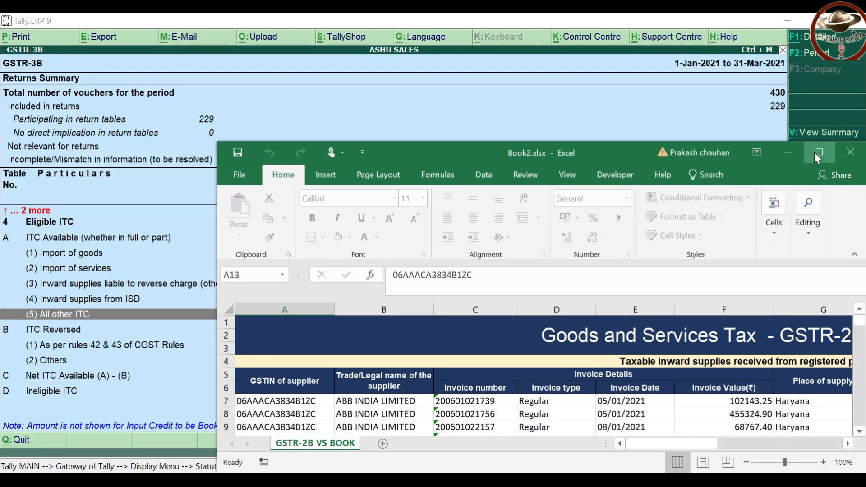
left_click(815, 153)
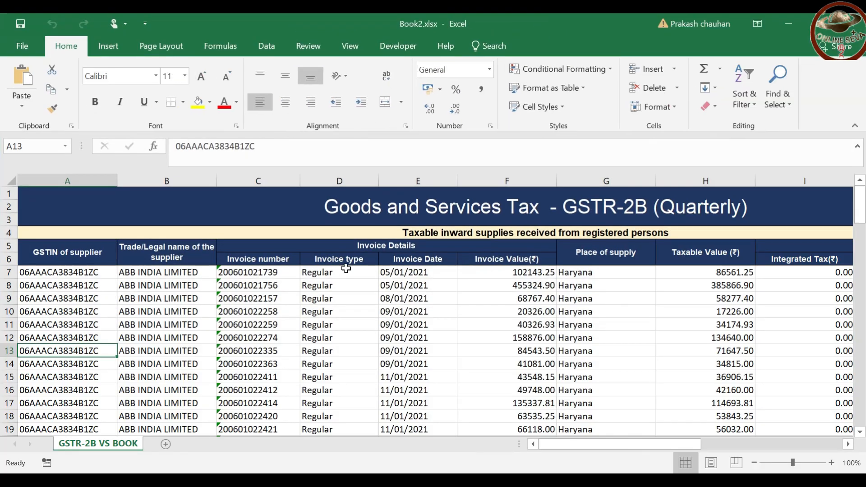
Examine the columns of the GSTR-2B (Quarterly) table and the adjoining Tally ERP 9 table along row 7
left_click(55, 271)
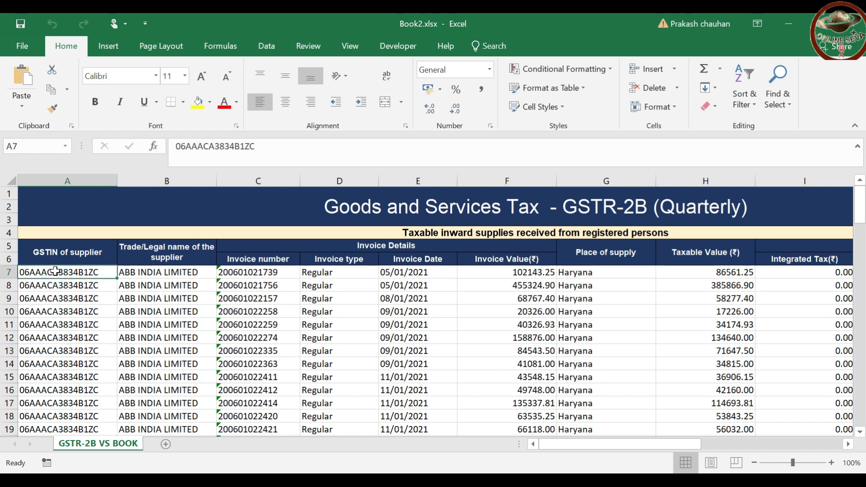
key("Right")
key("Right")
key("Right")
key("Right")
key("Right")
key("Right")
key("Right")
key("Right")
key("Right")
key("Right")
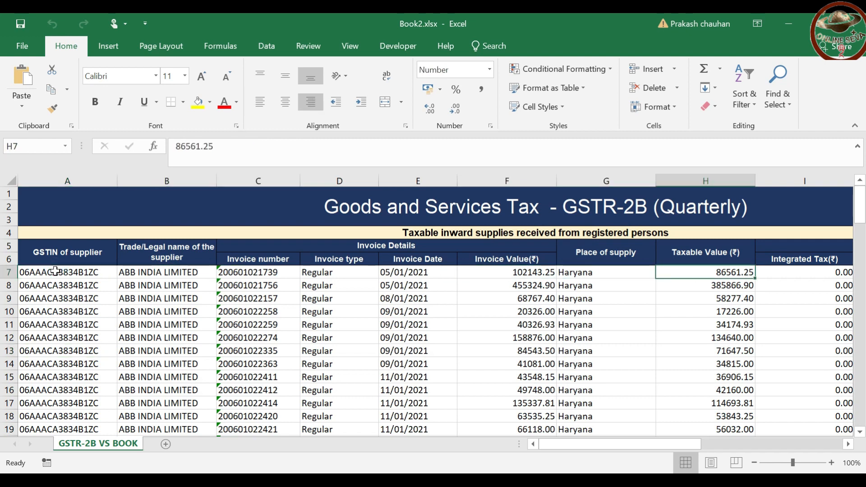
key("Right")
key("Right")
key("Right")
key("Right")
key("Right")
key("Right")
key("Right")
key("Right")
key("Right")
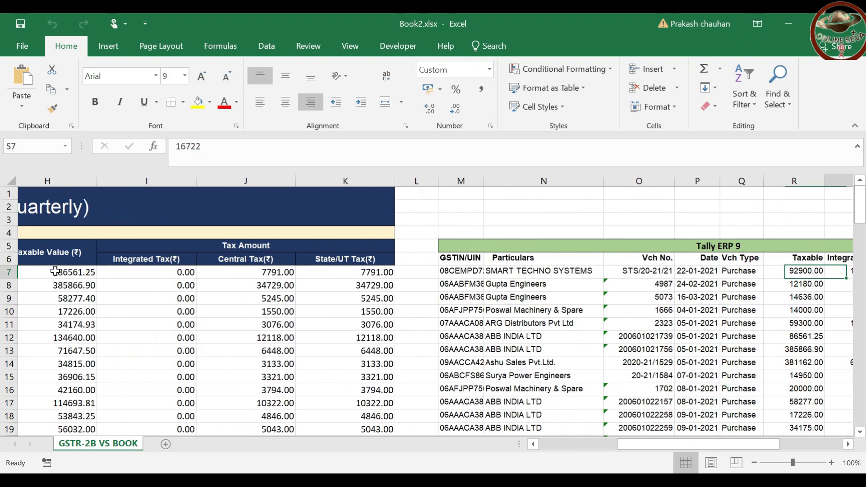
key("Left")
key("Left")
key("Right")
key("Right")
key("Right")
key("Right")
key("Right")
key("Left")
key("Left")
key("Left")
key("Left")
key("Left")
key("Left")
key("Left")
key("Left")
key("Left")
key("Left")
key("Left")
key("Left")
key("Left")
key("Left")
key("Left")
key("Left")
key("Left")
key("Left")
key("Left")
key("Left")
key("Left")
key("Left")
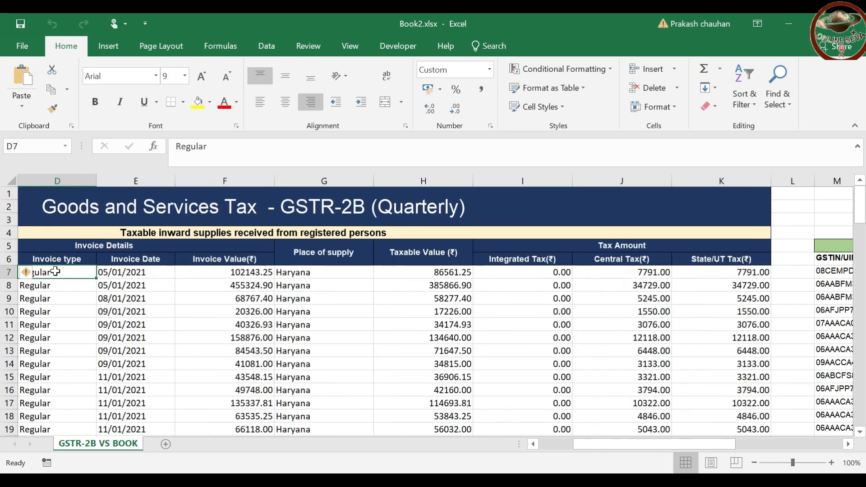
Examine the Tally ERP 9 columns and the Reco table's headings, from GSTIN and invoice number through the tax headings
key("Right")
key("Right")
key("Right")
key("Right")
key("Right")
key("Right")
key("Right")
key("Right")
key("Right")
key("Right")
key("Right")
key("Right")
key("Right")
key("Right")
key("Right")
key("Right")
key("Right")
key("Right")
key("Right")
key("Right")
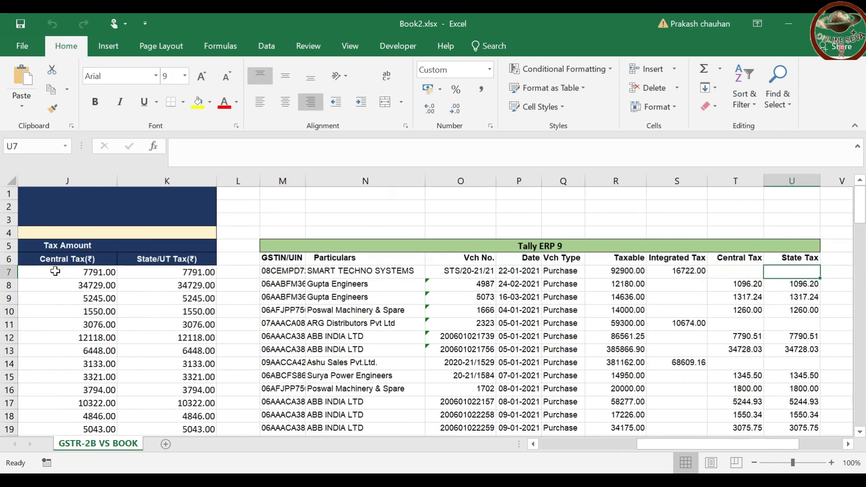
key("Right")
key("Right")
key("Right")
key("Right")
key("Right")
key("Right")
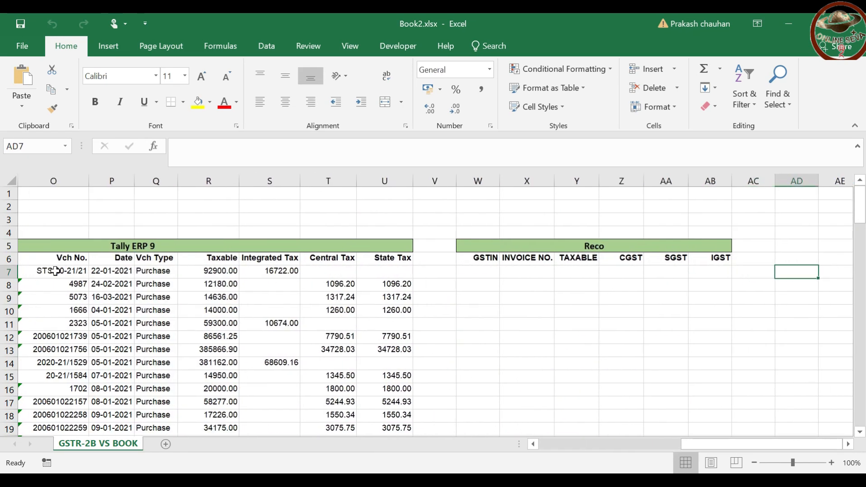
left_click(479, 258)
left_click(527, 258)
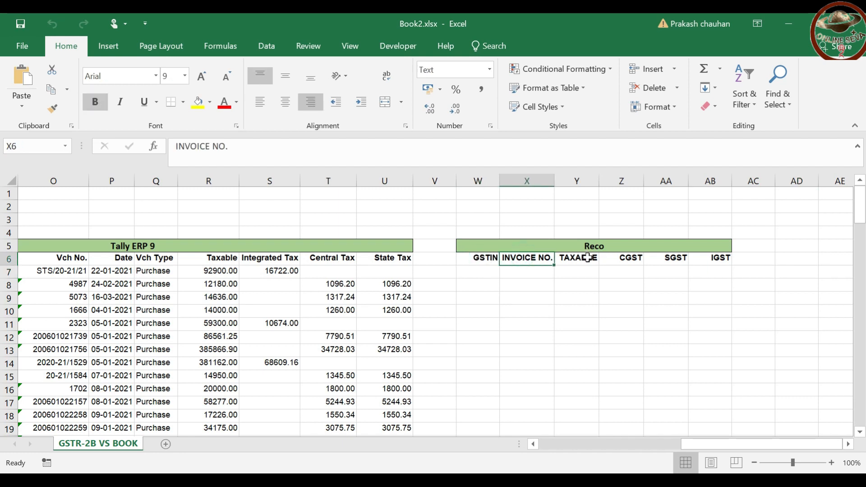
left_click(587, 258)
left_click(614, 258)
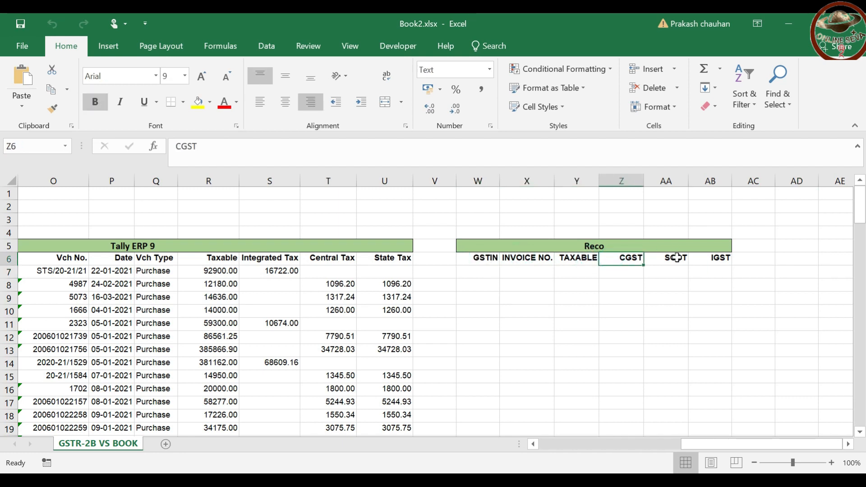
left_click(677, 258)
left_click(707, 259)
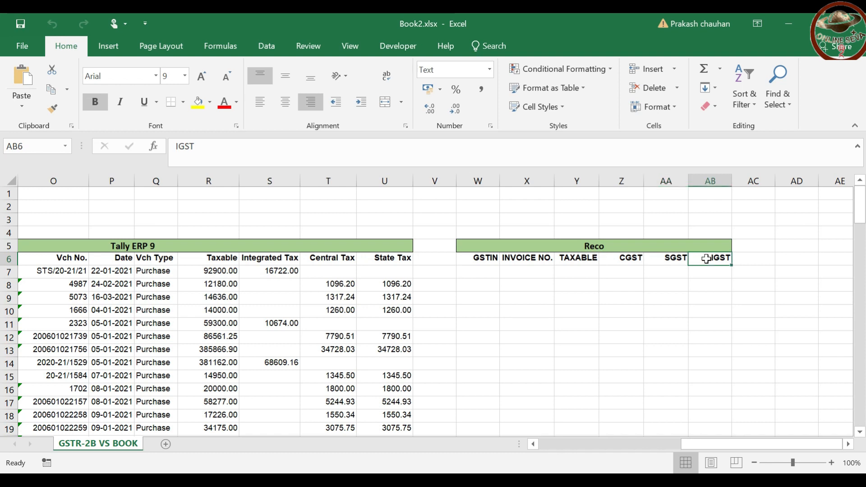
Rename the Reco table's headings, setting Z6 to IGST and AB6 to CGST
left_click(625, 260)
type("IGST")
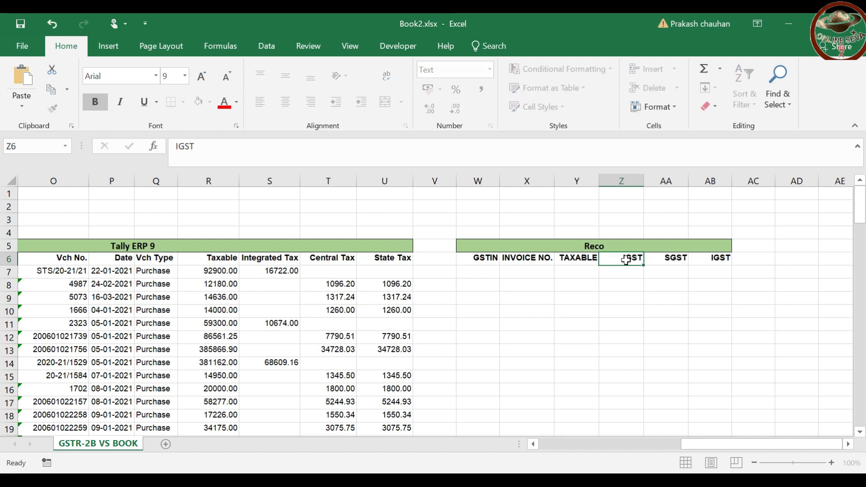
key("Tab")
key("Tab")
type("CG")
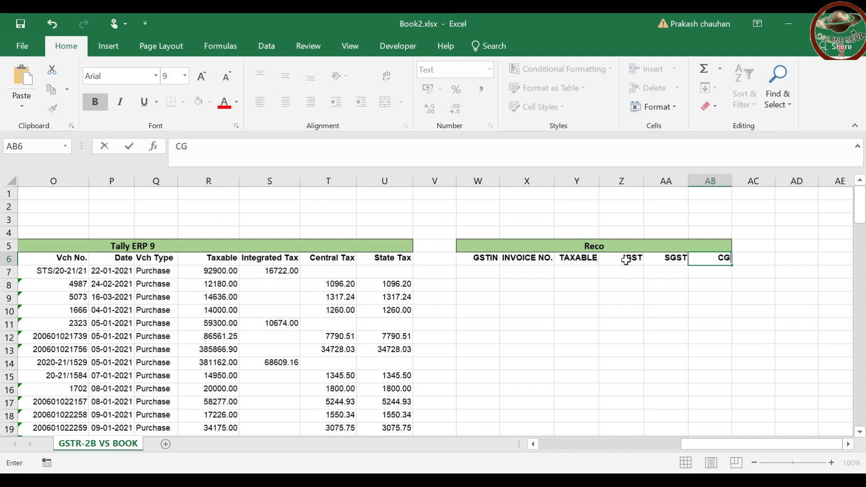
key("Return")
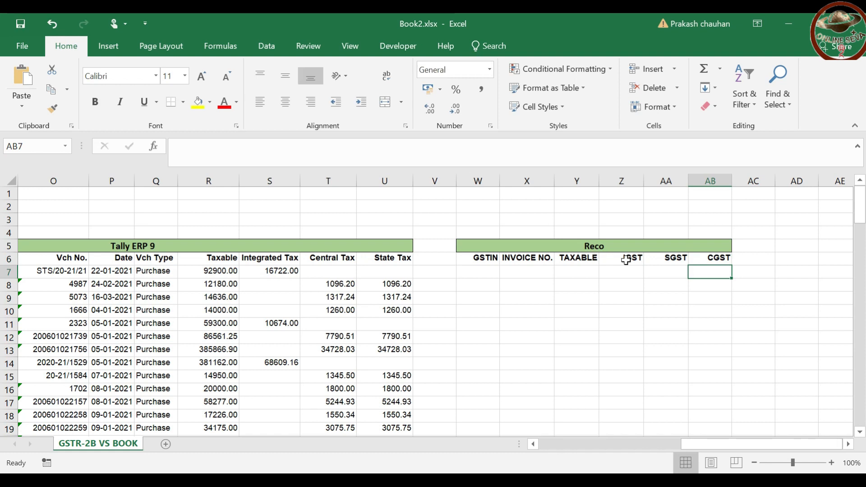
Select all GSTR-2B data rows from A7 to K120, leaving out the header rows
key("Up")
key("Left")
key("Left")
key("Left")
key("Left")
key("Left")
key("Left")
key("Left")
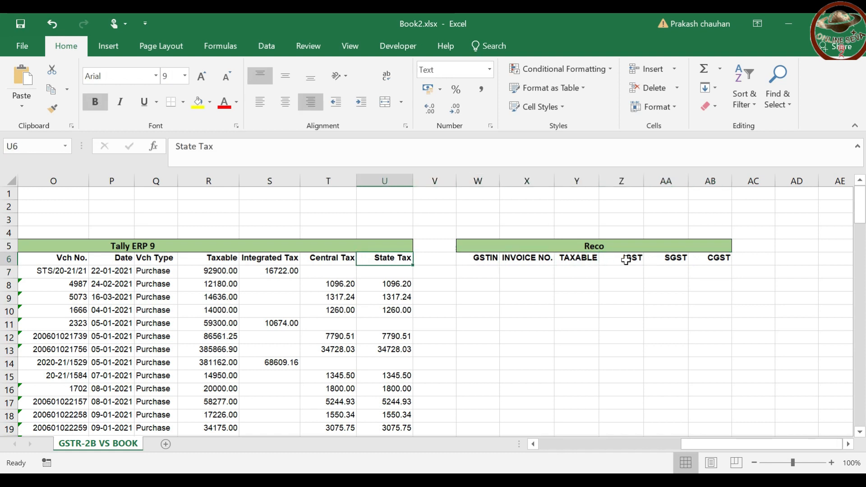
key("Left")
key("Left")
key("Left")
key("Left")
key("Left")
key("Left")
key("Left")
key("Left")
key("Left")
key("Left")
key("Left")
key("Left")
key("Left")
key("Left")
key("Left")
key("Left")
key("Left")
key("Left")
key("Left")
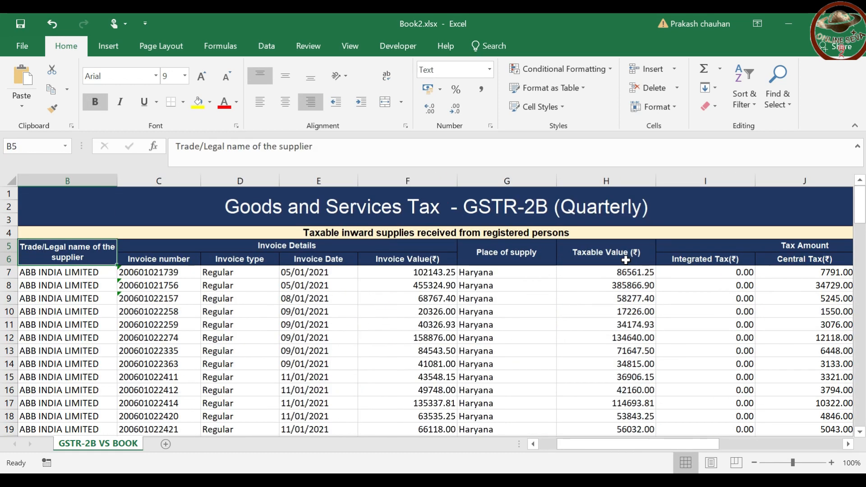
key("Left")
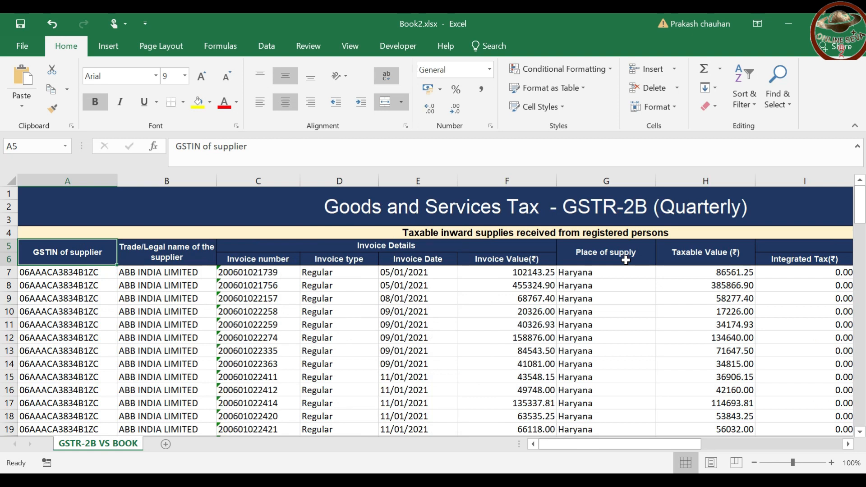
key("Down")
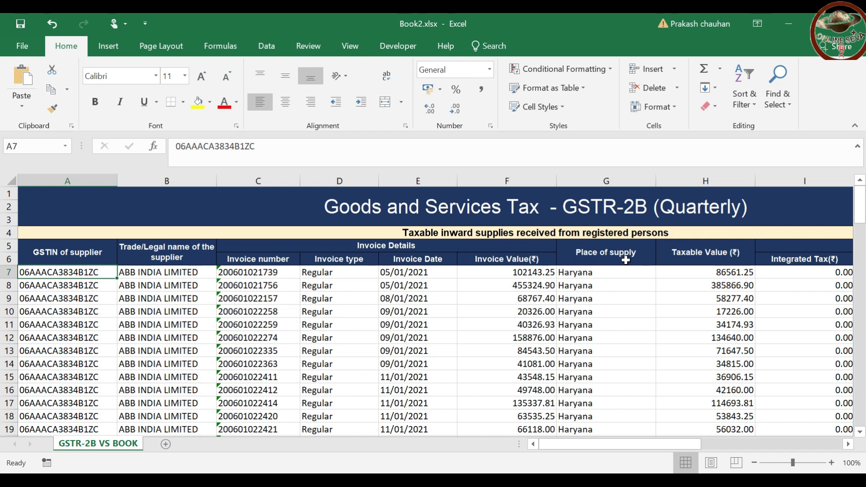
key("shift+Right")
key("shift+Right")
key("shift+Right")
key("shift+Right")
key("shift+Right")
key("shift+Right")
key("shift+Right")
key("shift+Right")
key("shift+Right")
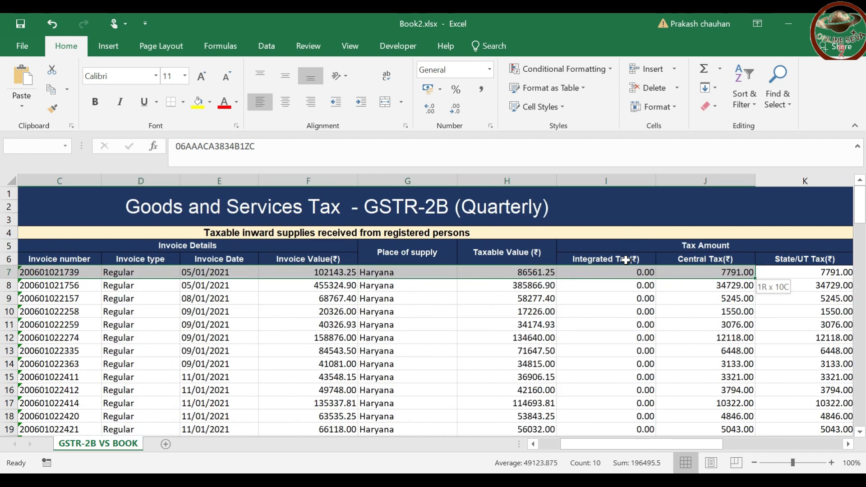
key("shift+Right")
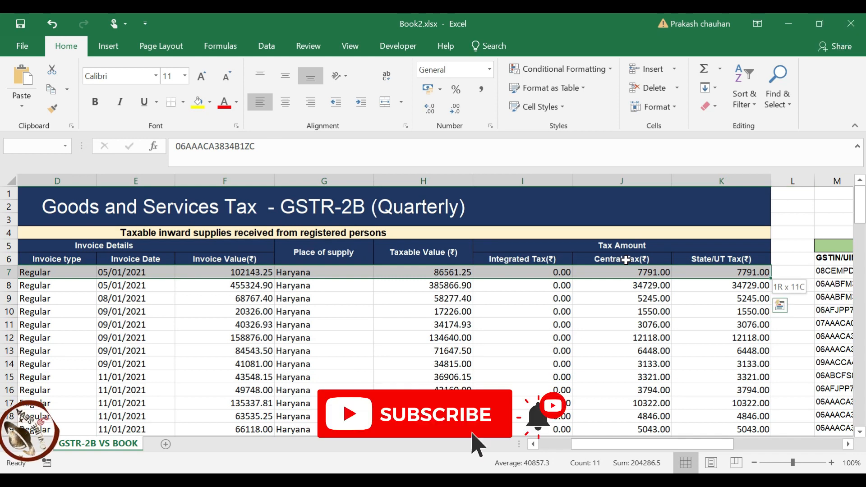
key("ctrl+shift+Down")
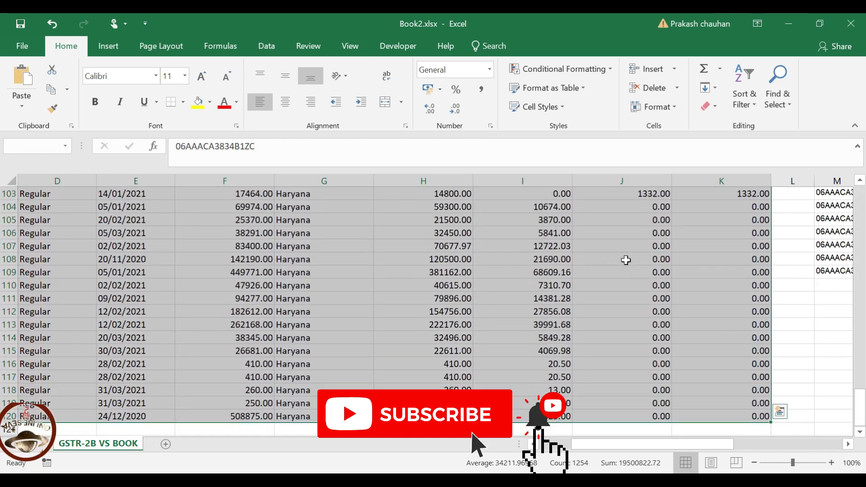
left_click(555, 445)
left_click_drag(859, 407, 860, 172)
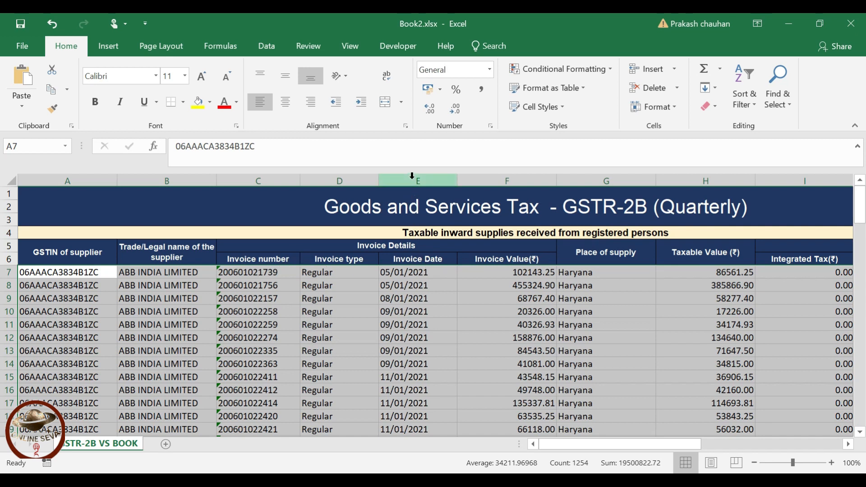
Sort the selected GSTR-2B rows by column E cell values, A to Z, sorting anything that looks like a number as a number
left_click(749, 110)
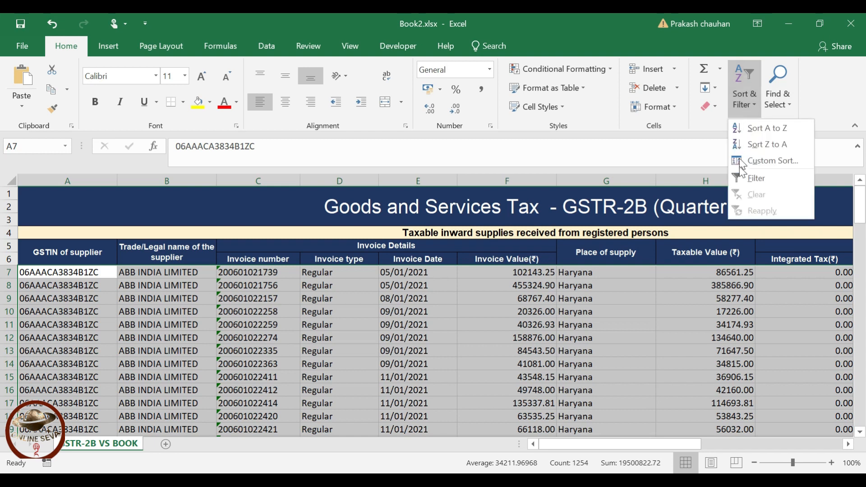
left_click(760, 169)
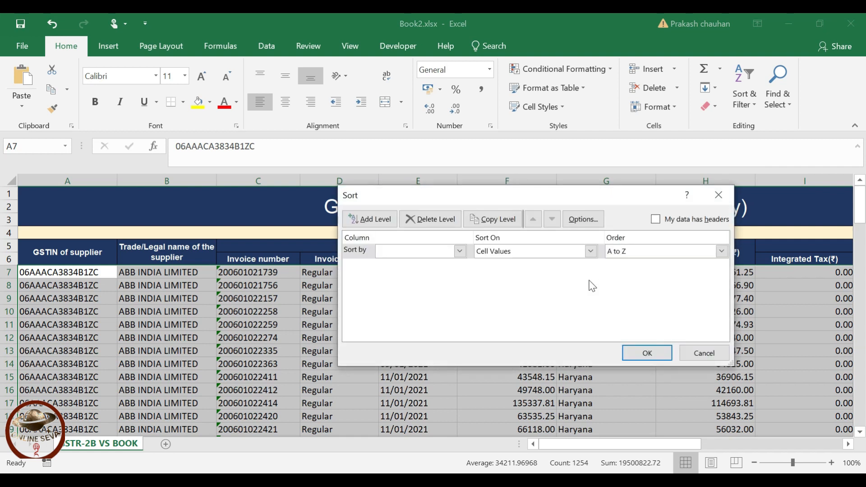
left_click(459, 252)
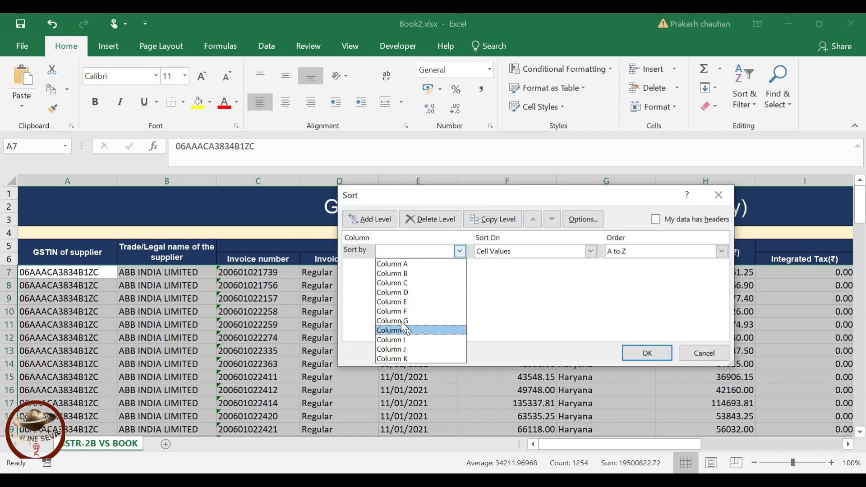
left_click(398, 301)
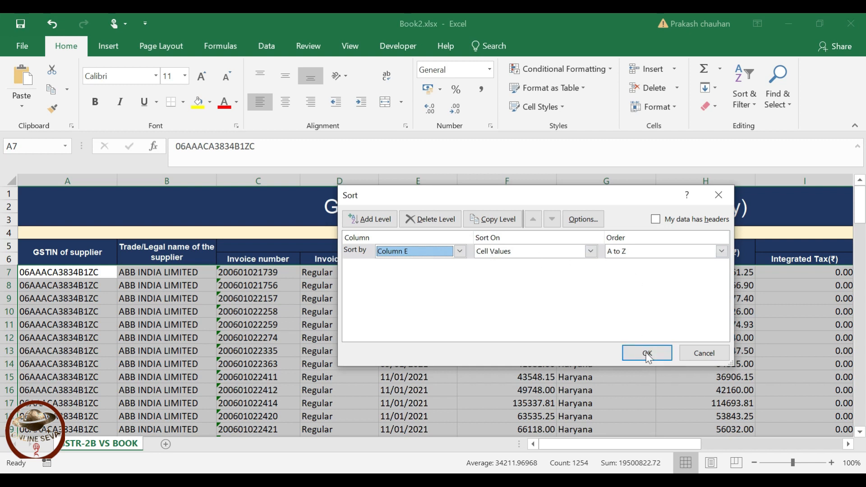
left_click(647, 353)
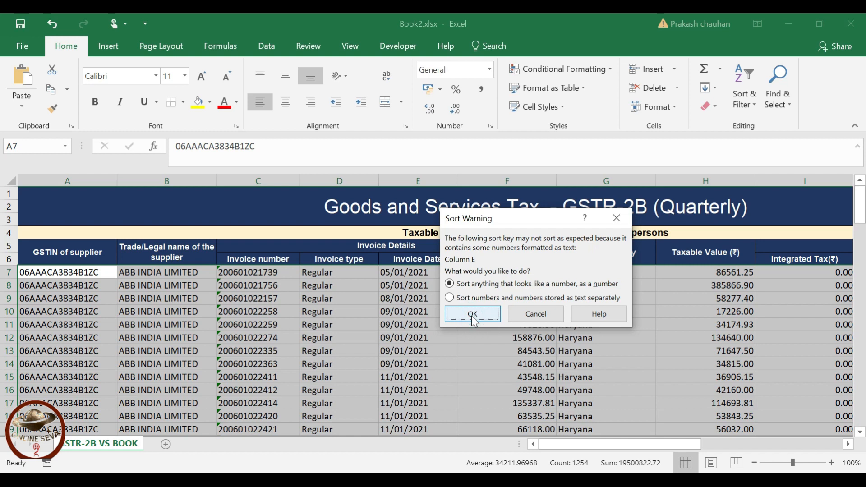
left_click(473, 316)
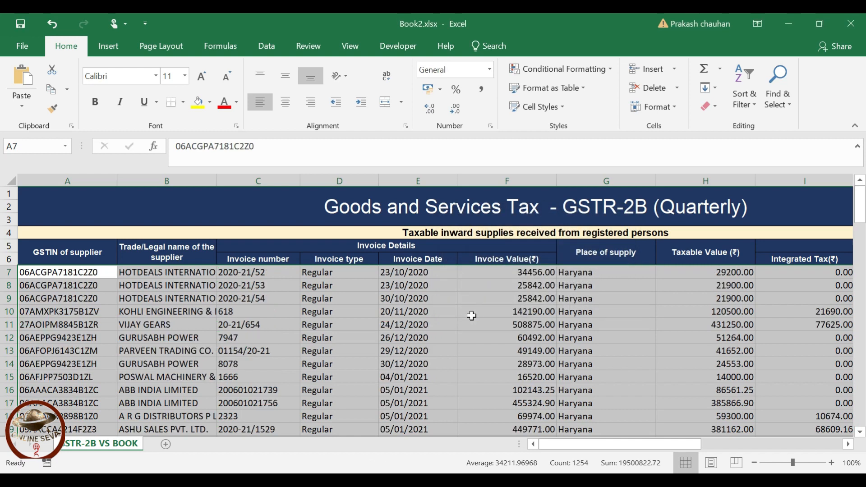
Insert two blank rows of cells at A15:K15, shifting cells down, to separate the 2020 invoices from the January 2021 ones
left_click_drag(384, 273, 389, 302)
left_click_drag(385, 335, 384, 366)
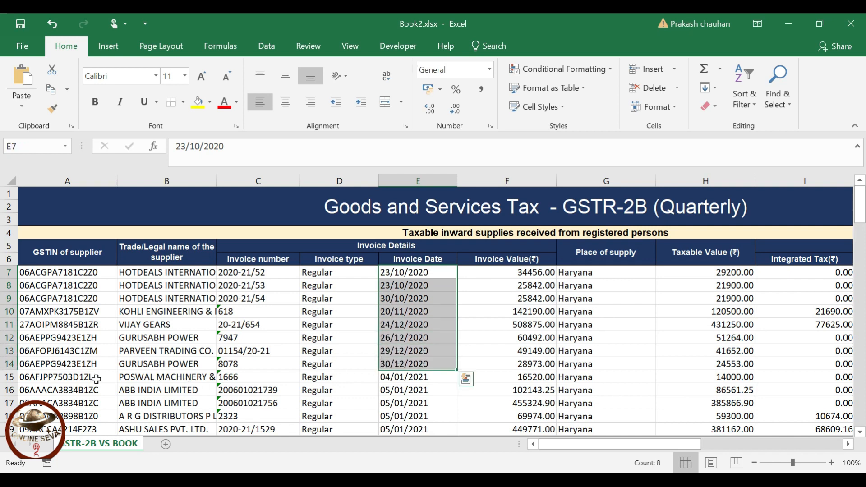
left_click_drag(30, 378, 613, 391)
left_click_drag(691, 381, 702, 381)
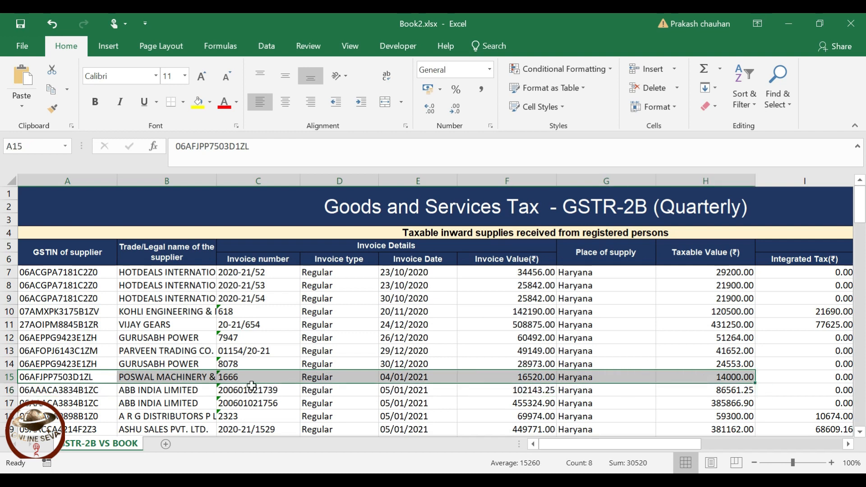
left_click_drag(77, 378, 745, 375)
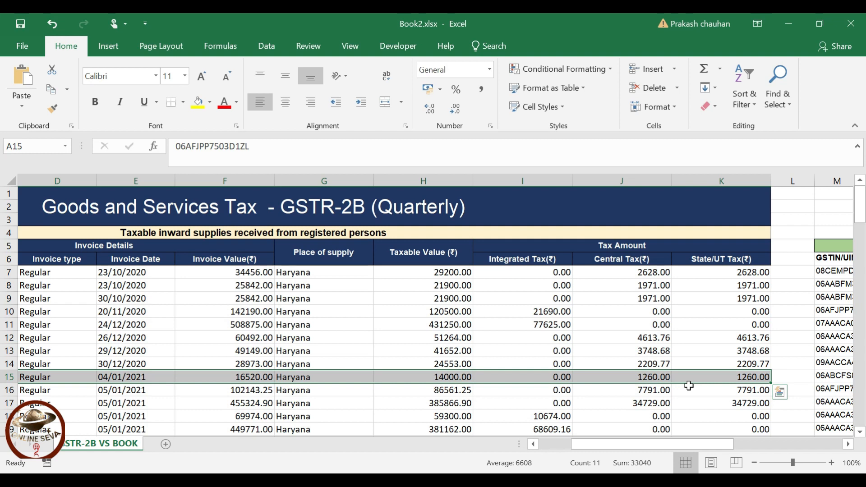
key("ctrl+shift+equal")
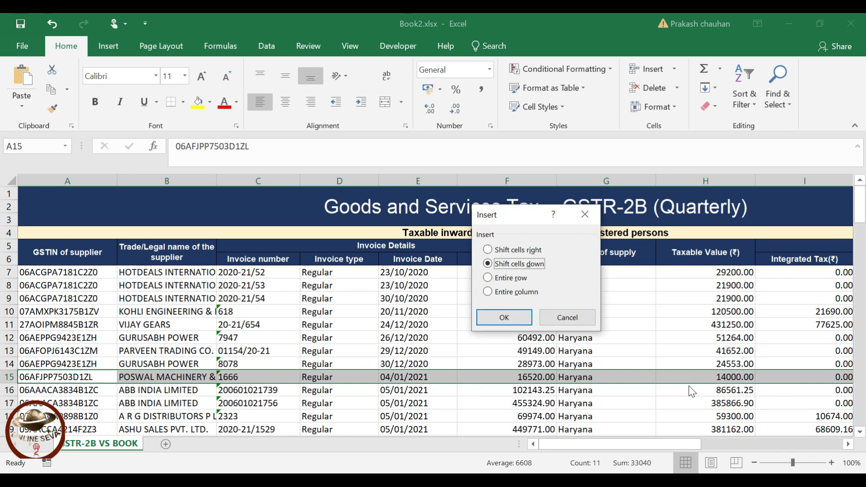
key("Return")
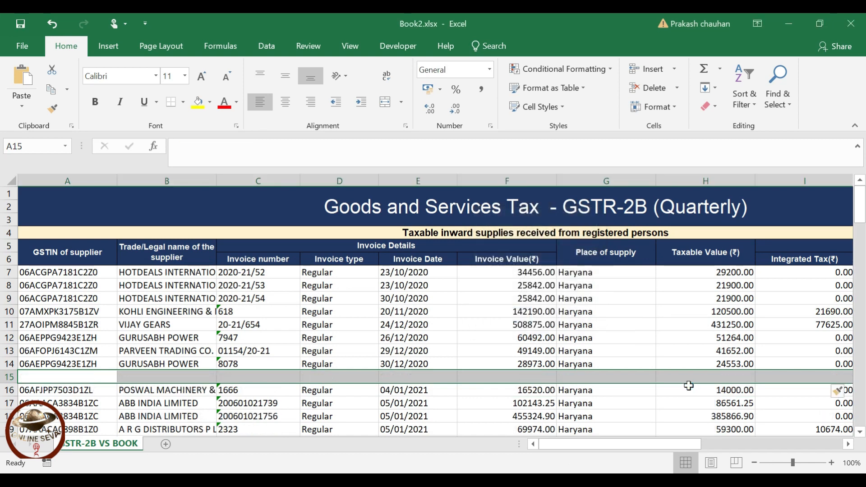
key("ctrl+shift+equal")
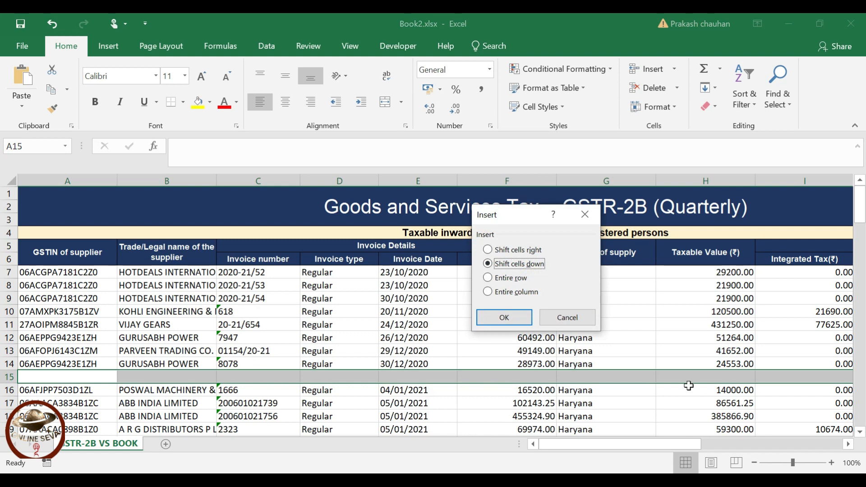
key("Return")
key("Down")
key("Up")
key("Up")
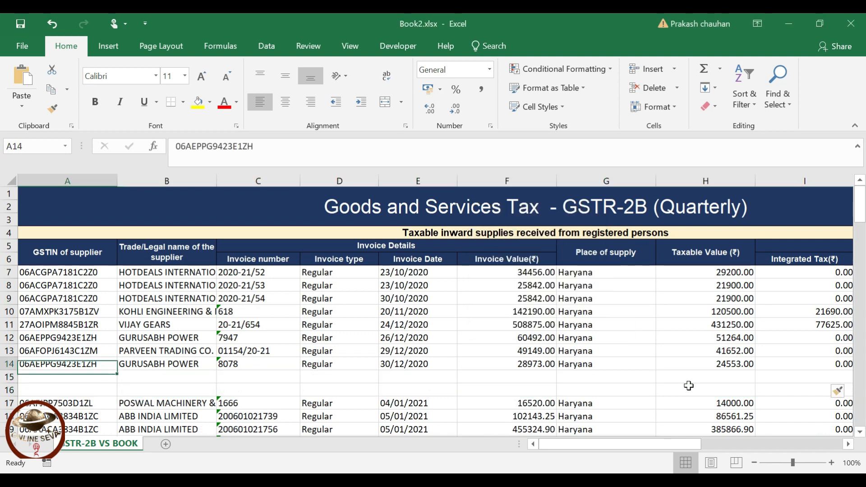
Examine the GSTR-2B tax columns around blank rows 15 and 16, down to the first January 2021 entry
key("Down")
key("Right")
key("Right")
key("Right")
key("Right")
key("Right")
key("Right")
key("Right")
key("Right")
key("Right")
key("Right")
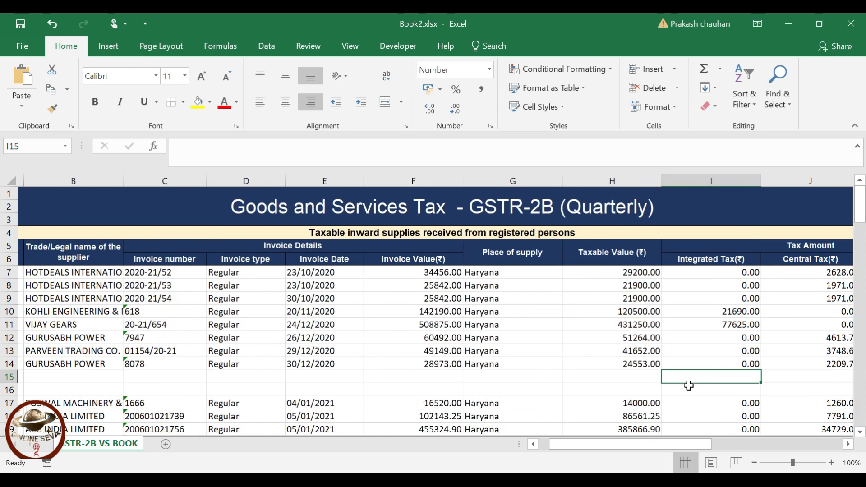
key("Left")
key("Left")
key("Left")
key("Right")
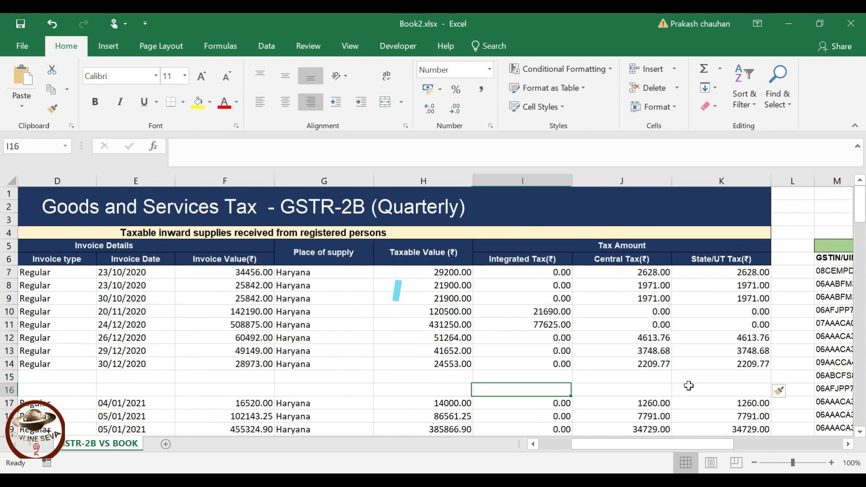
key("Down")
key("Down")
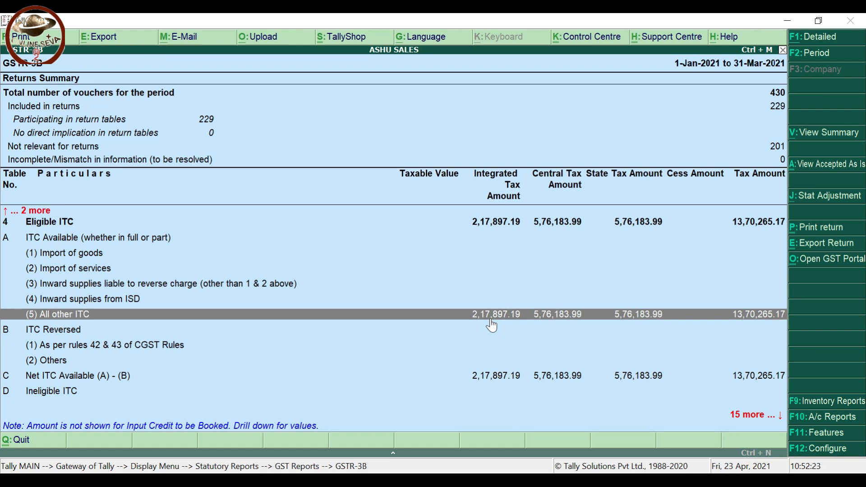
In Excel, total the Central Tax amounts in J17:J122 and compare them with All other ITC in Tally's GSTR-3B report
key("alt+Tab")
key("Up")
key("Right")
key("Right")
key("Down")
key("Left")
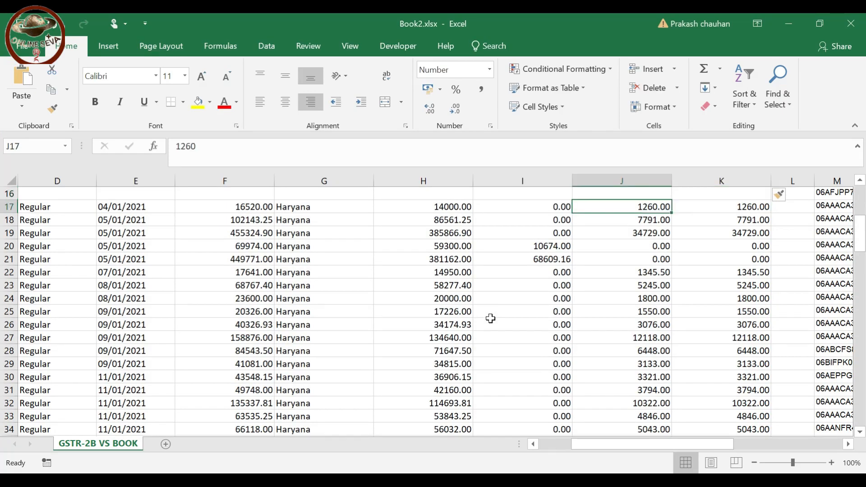
key("ctrl+shift+Down")
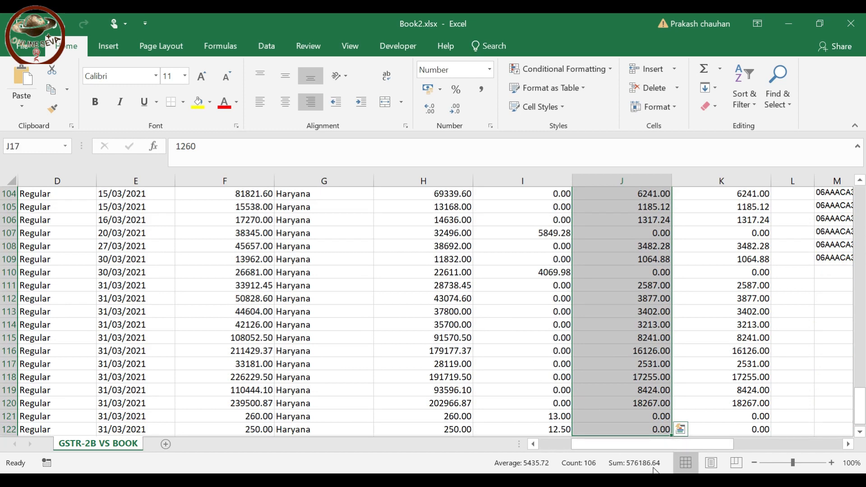
key("alt+Tab")
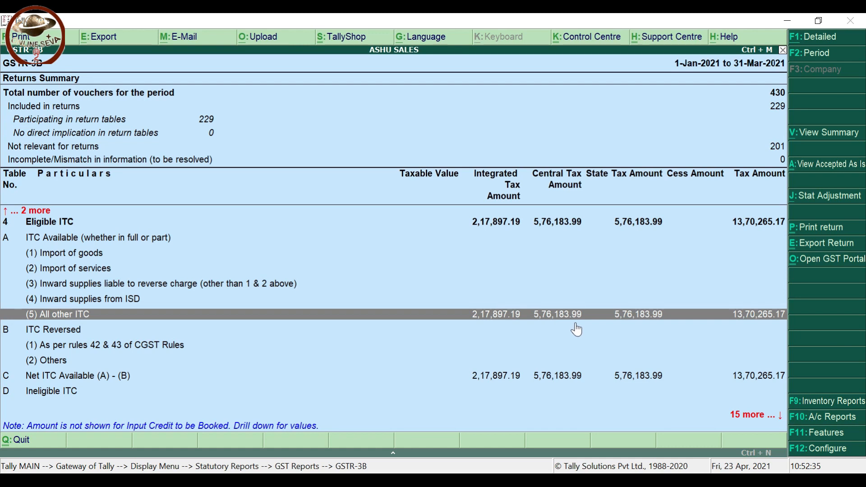
Return to the Excel workbook and review the Central Tax column from row 17 up through the 2020 invoices
key("alt+Tab")
key("Up")
key("Down")
key("Up")
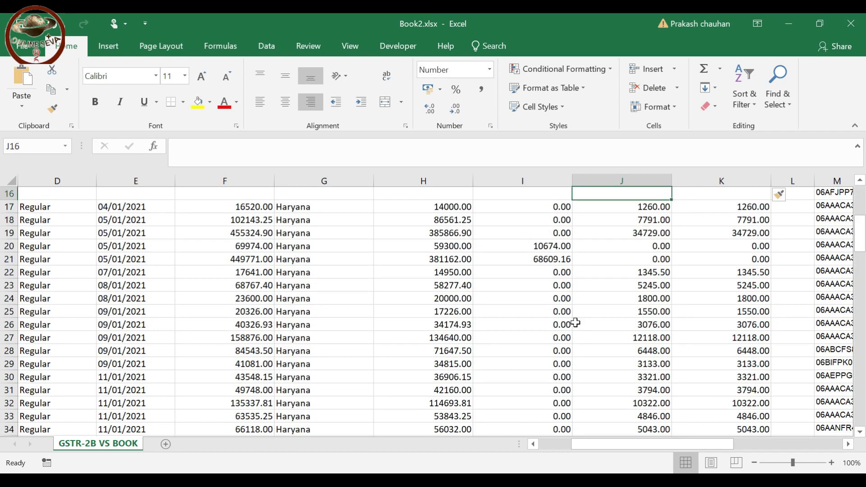
key("Up")
key("Down")
key("Down")
key("Up")
key("Up")
key("Up")
key("Up")
key("Up")
key("Up")
key("Up")
key("Up")
key("Up")
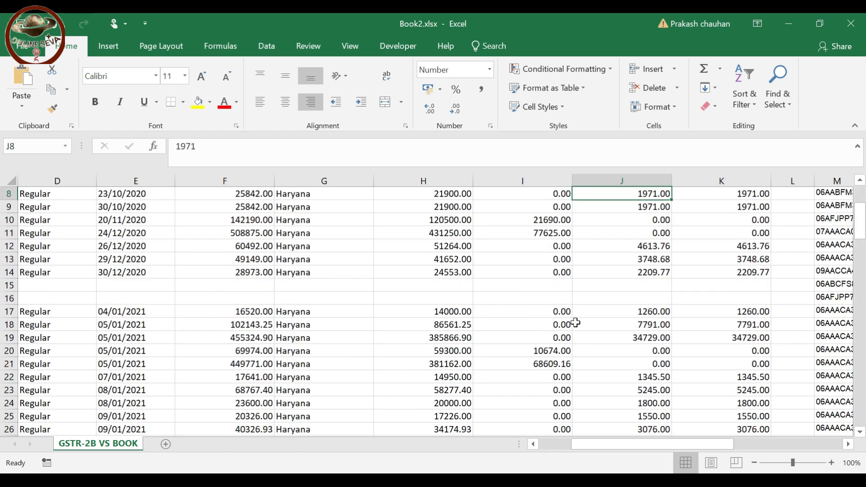
Freeze the panes above row 7 so the title and header rows remain fixed
key("ctrl+Home")
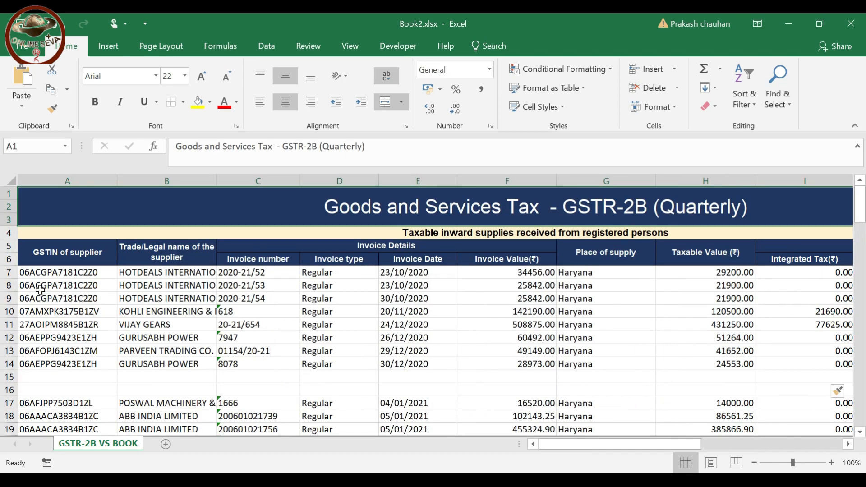
left_click(10, 273)
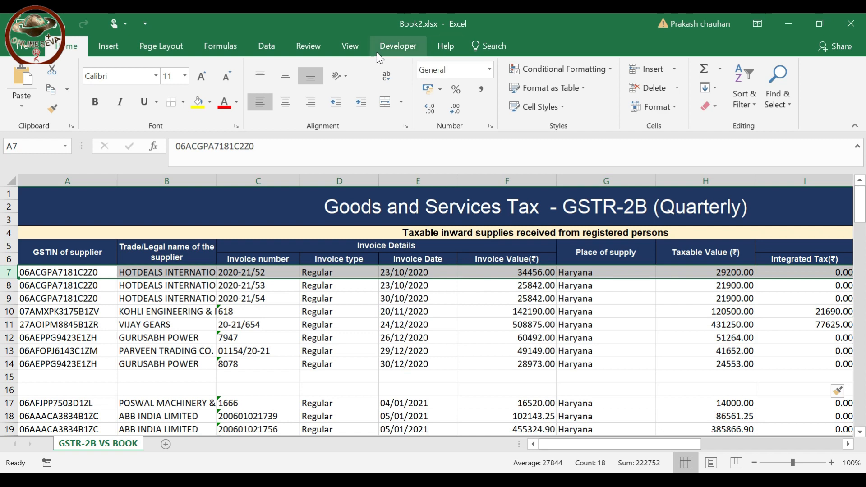
left_click(351, 47)
left_click(473, 105)
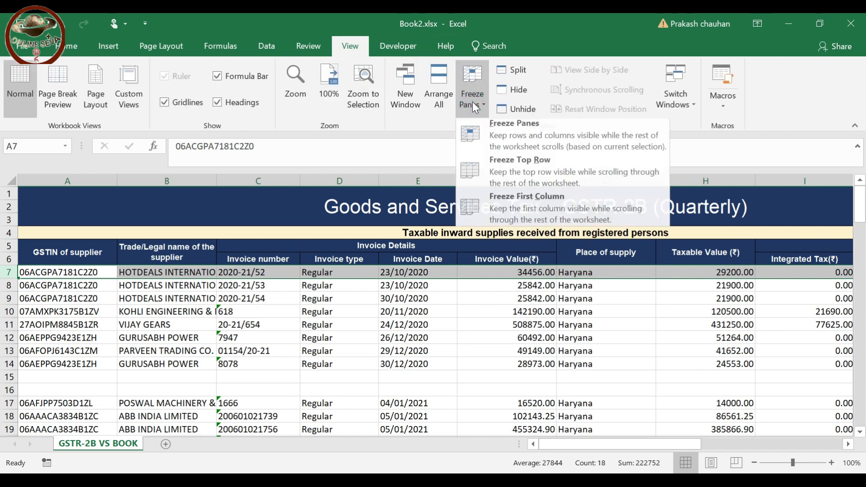
left_click(518, 135)
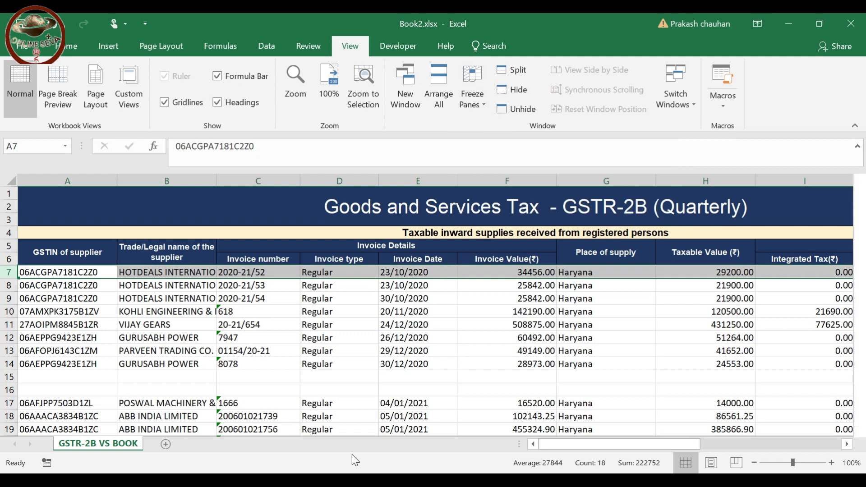
Check the frozen header rows by moving across and down through the GSTR-2B data and back up
key("Right")
key("Right")
key("Right")
key("Right")
key("Right")
key("Right")
key("Right")
key("Right")
key("Right")
key("Down")
key("Down")
key("Down")
key("Down")
key("Down")
key("Down")
key("Down")
key("Down")
key("Down")
key("Down")
key("Down")
key("Down")
key("Down")
key("Down")
key("Down")
key("Down")
key("Down")
key("Down")
key("Down")
key("Down")
key("Down")
key("Down")
key("Down")
key("Down")
key("Down")
key("Down")
key("Down")
key("Down")
key("Up")
key("Up")
key("Up")
key("Up")
key("Up")
key("Up")
key("Up")
key("Up")
key("Up")
key("Up")
key("Up")
key("Up")
key("Up")
key("Up")
key("Up")
key("Up")
key("Up")
key("Up")
key("Up")
key("Up")
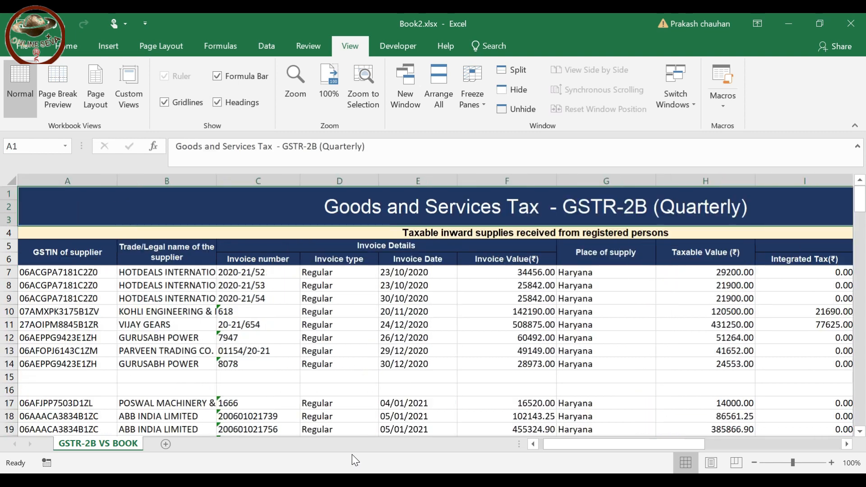
key("Down")
key("Down")
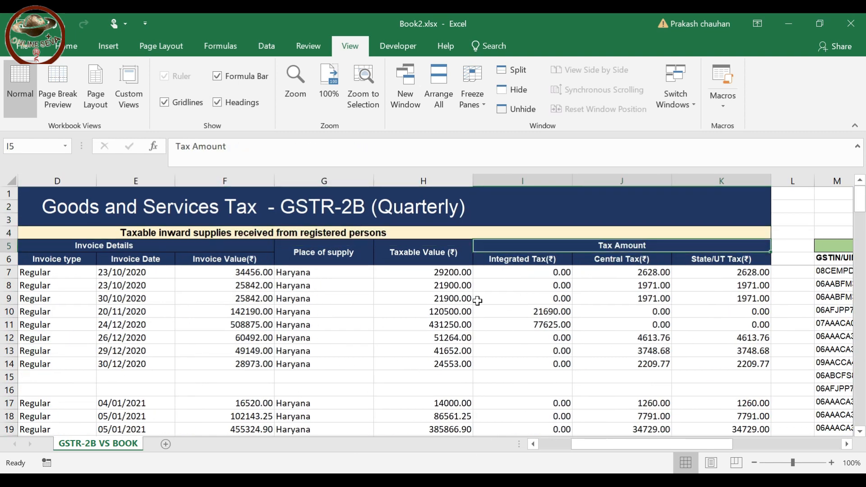
Insert blank cells over M7:U17 in the Tally ERP 9 table, shifting the existing entries down
left_click(443, 375)
key("Right")
key("Right")
key("Right")
key("Right")
key("Right")
key("Right")
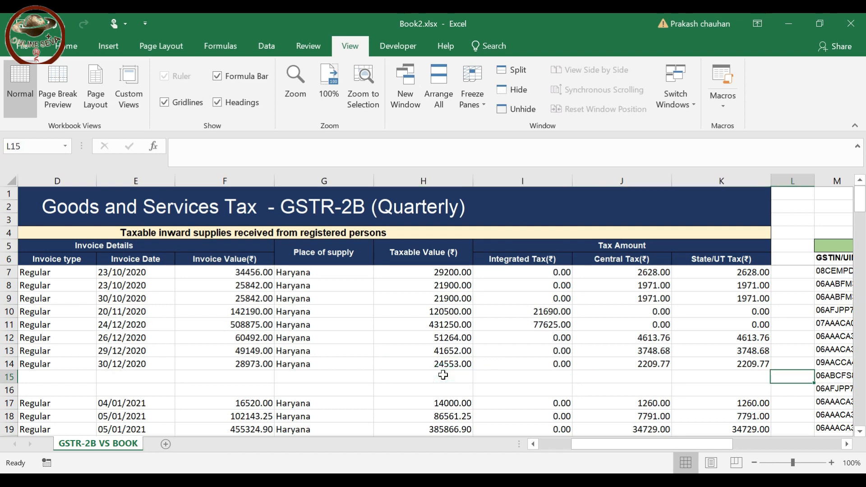
key("Right")
key("Right")
key("Right")
key("Right")
key("Right")
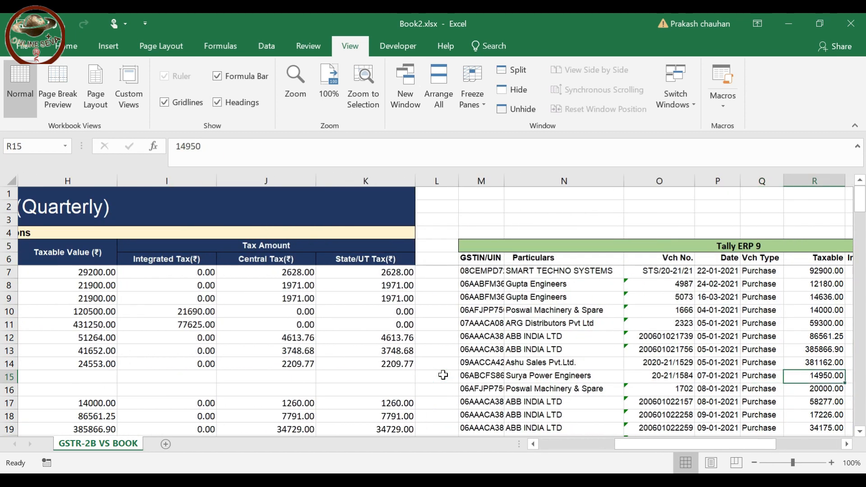
left_click_drag(378, 269, 679, 403)
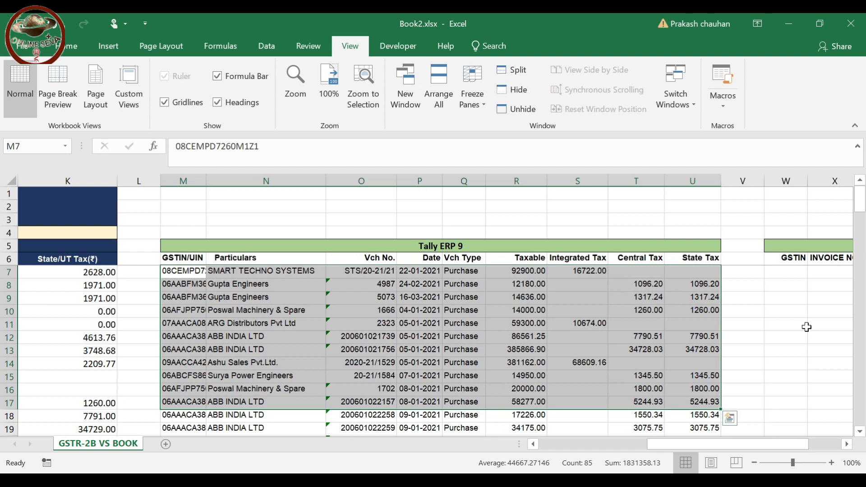
key("ctrl+shift+plus")
key("Down")
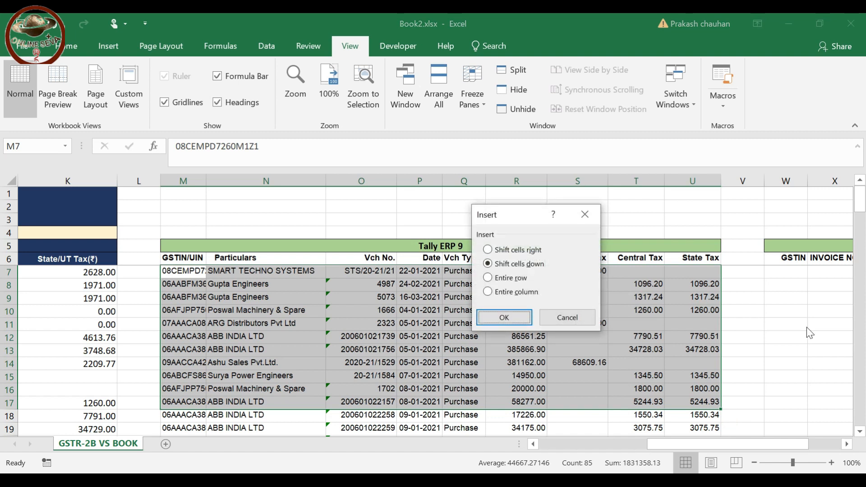
key("Return")
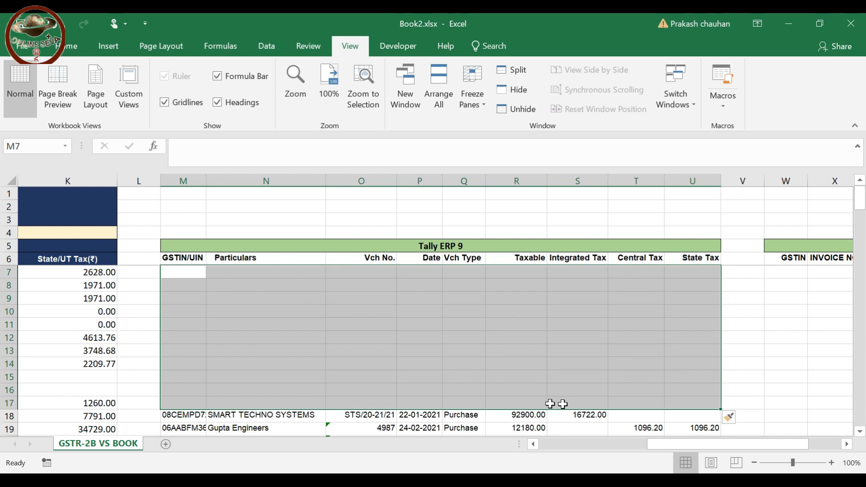
Delete the surplus blank cells M17:U17, shifting cells up so the Tally entries start at row 17
left_click(176, 420)
left_click_drag(167, 404, 707, 400)
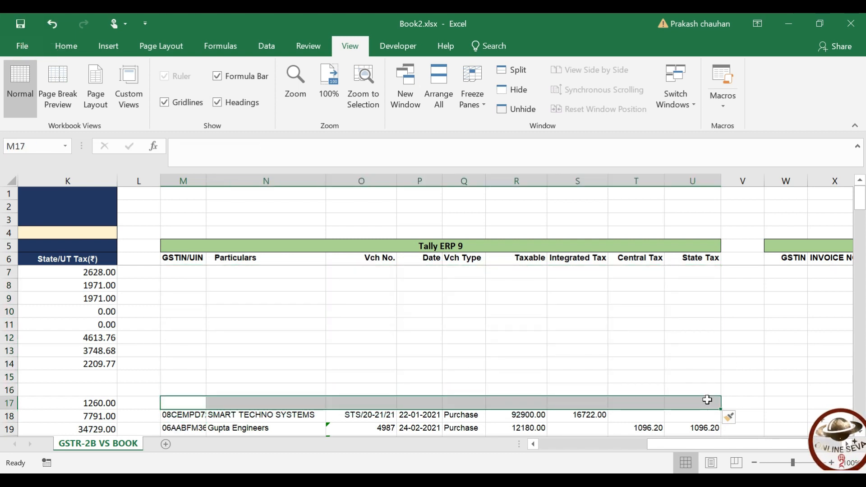
key("ctrl+minus")
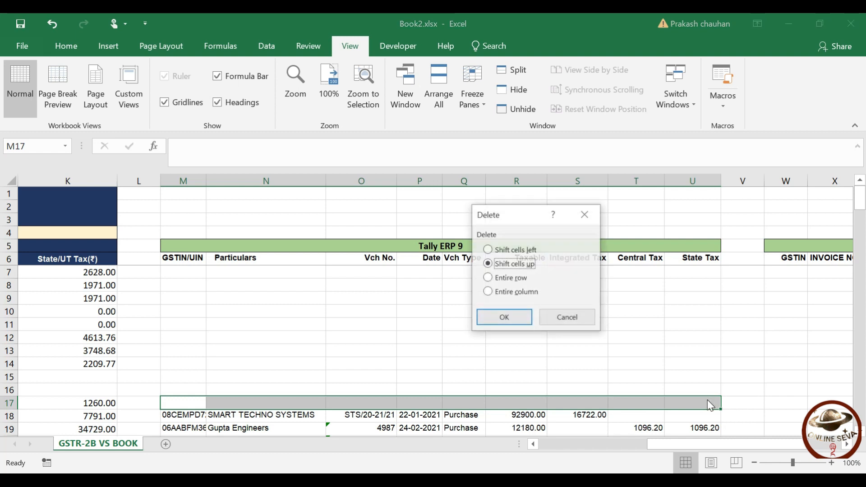
key("Return")
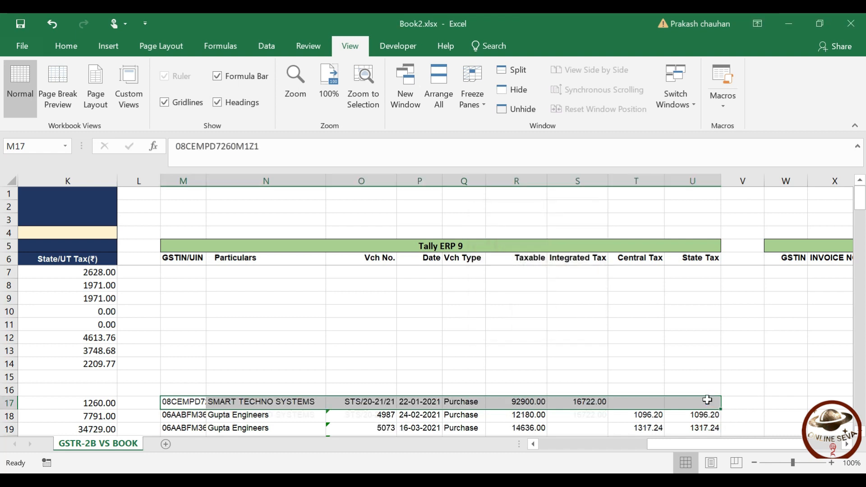
Select the January to March GSTR-2B entries, range A17:K122
key("Down")
key("Up")
key("Left")
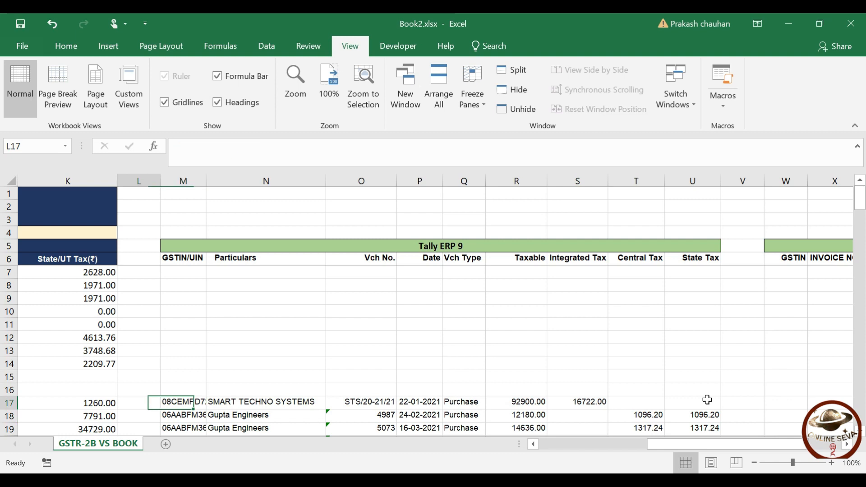
key("Left")
key("Left")
key("Left")
key("Left")
key("Left")
key("Left")
key("Left")
key("Left")
key("Left")
key("Left")
key("Left")
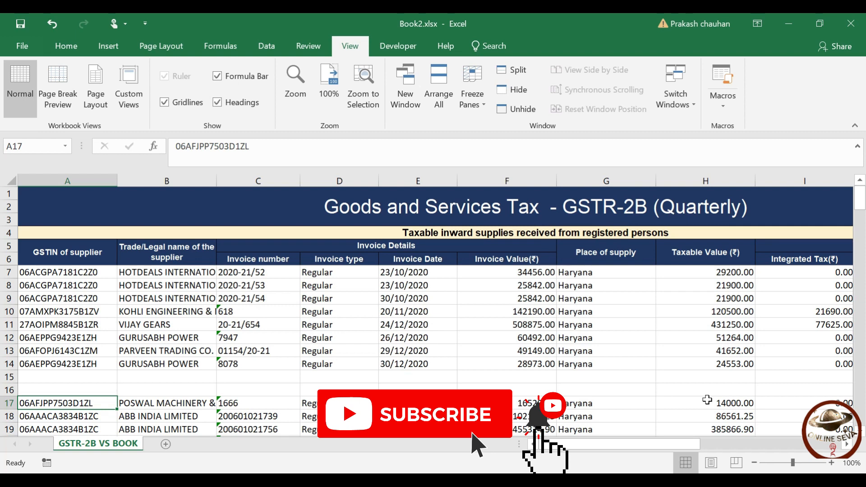
key("shift+Right")
key("shift+Right")
key("shift+Right")
key("shift+Right")
key("shift+Right")
key("shift+Right")
key("shift+Right")
key("shift+Right")
key("shift+Right")
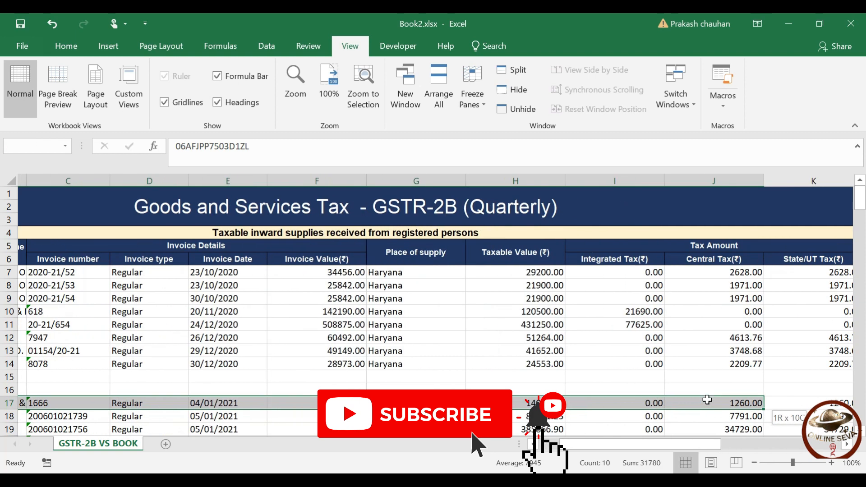
key("shift+Right")
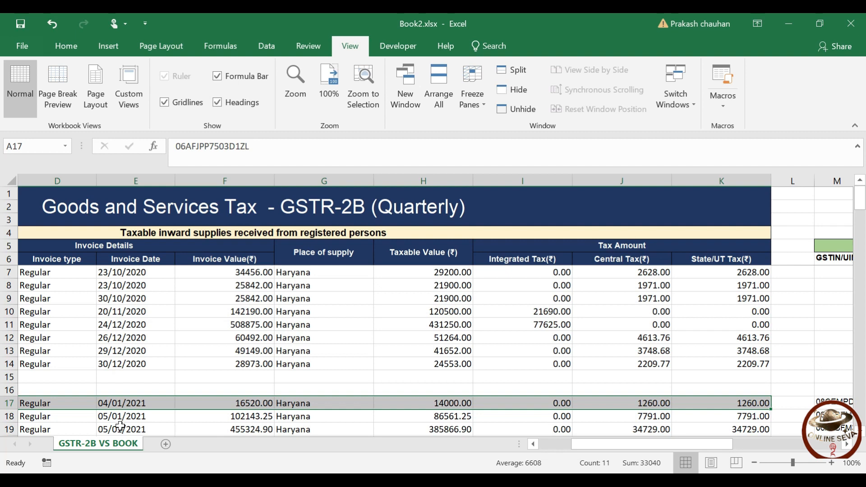
key("ctrl+shift+Down")
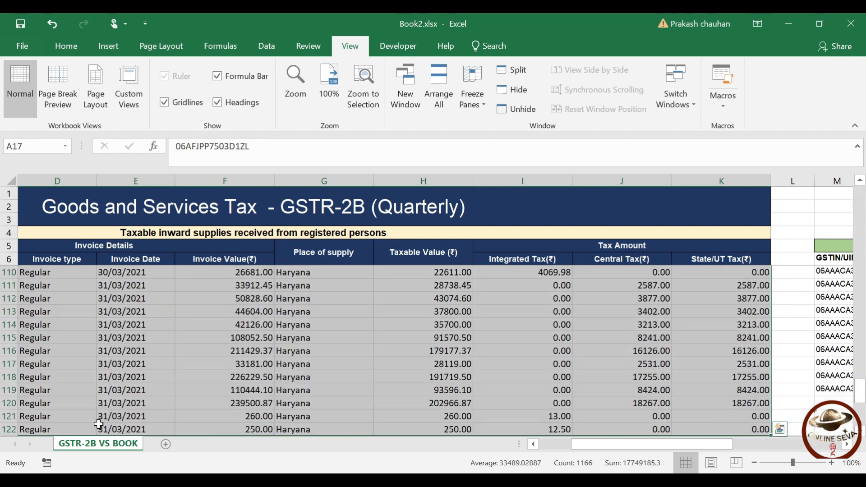
left_click(78, 52)
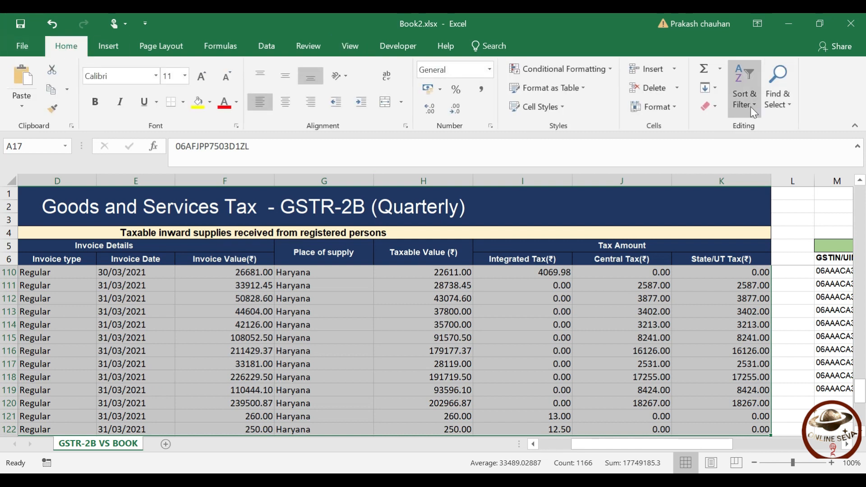
left_click(750, 107)
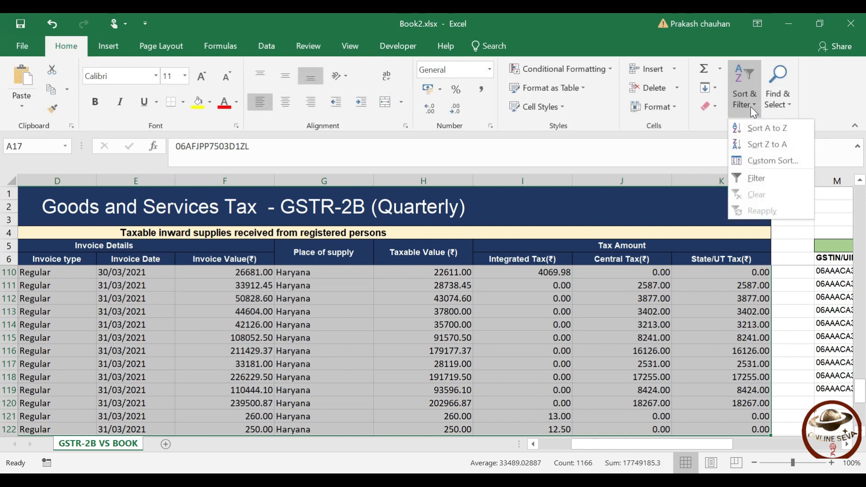
left_click(757, 162)
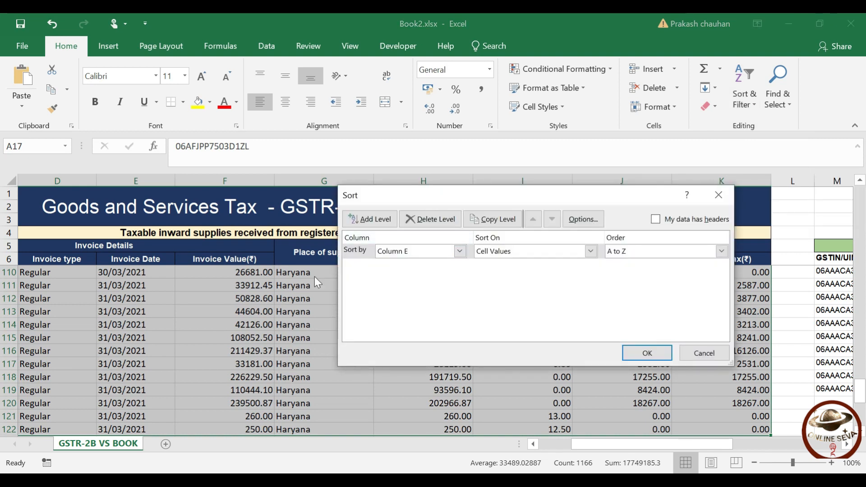
left_click(719, 357)
Sort the selected GSTR-2B entries by column A, then column C, both A to Z, treating anything that looks like a number as a number
left_click_drag(620, 450, 553, 443)
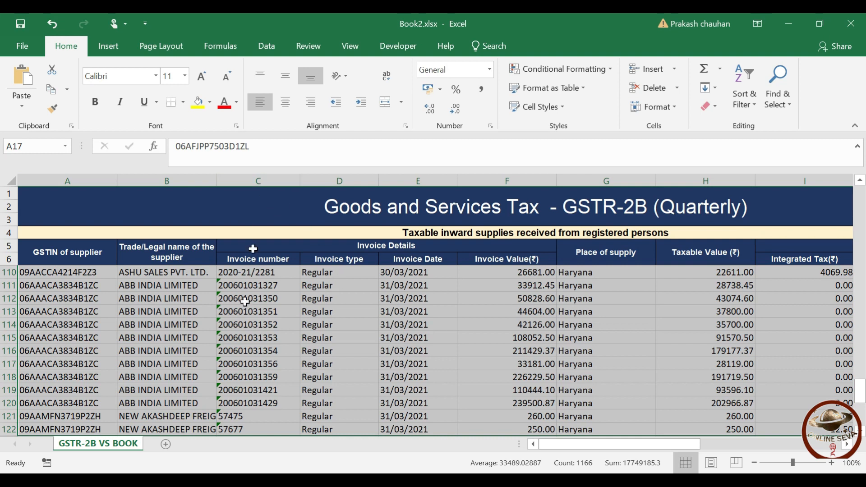
left_click(744, 92)
left_click(754, 161)
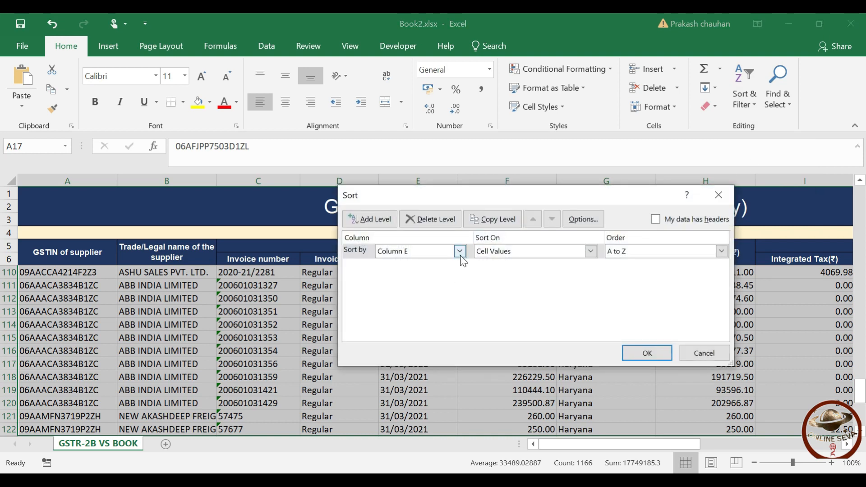
left_click(460, 255)
left_click(429, 265)
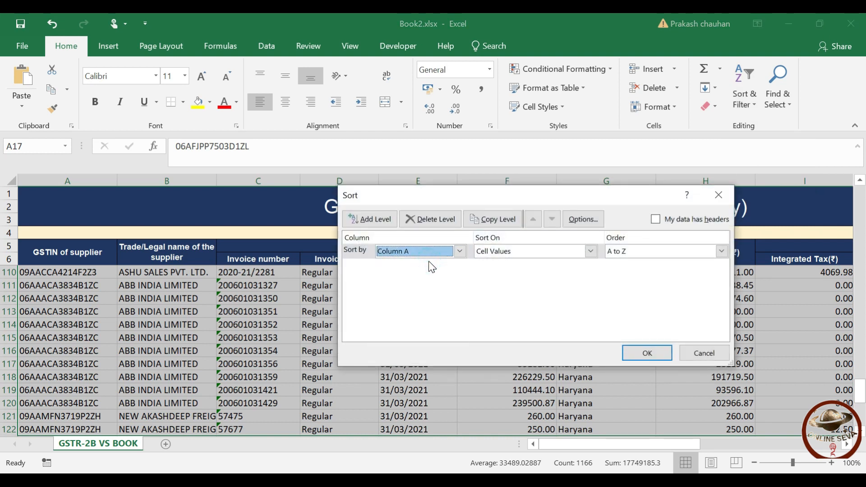
left_click(377, 220)
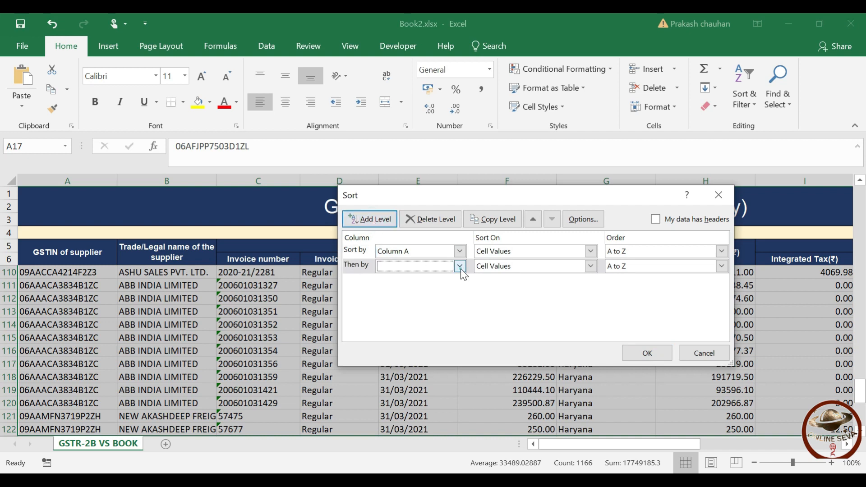
left_click(460, 266)
left_click(411, 296)
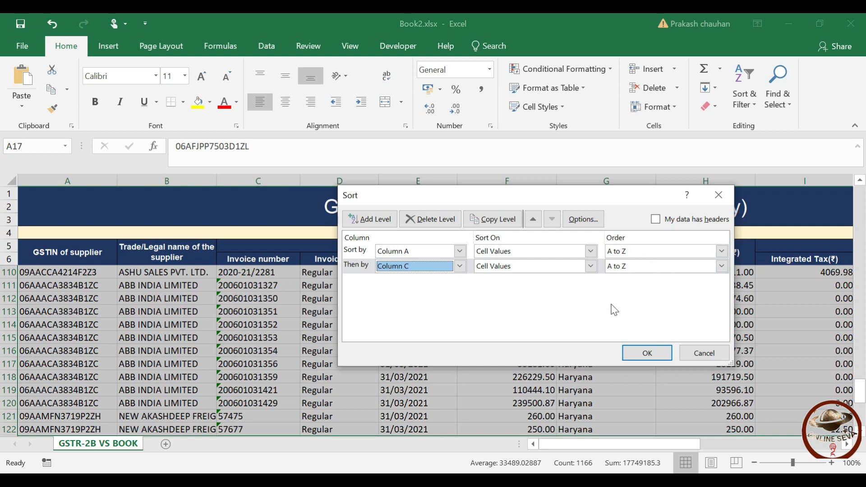
left_click(645, 353)
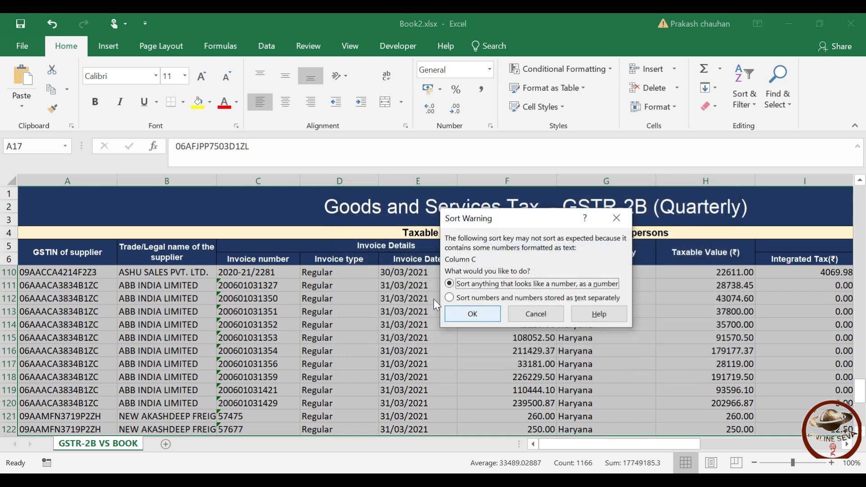
left_click(454, 316)
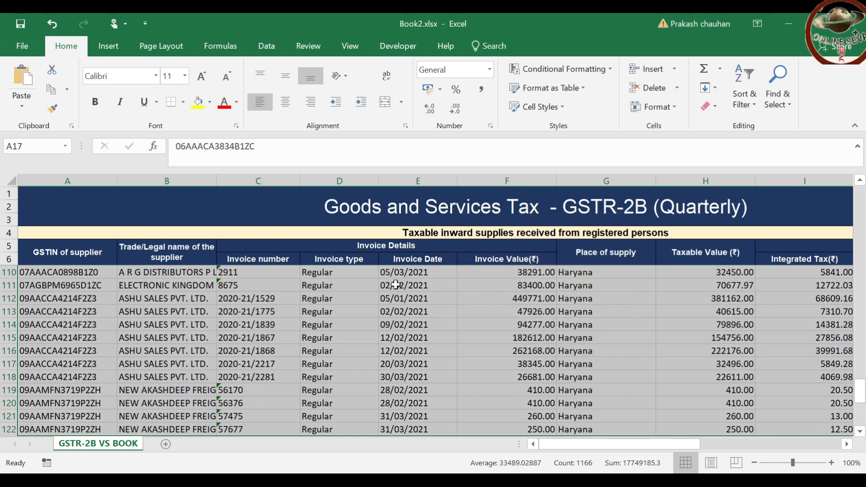
Sort the Tally ERP 9 entries in M17:U119 by column M, then column O, both A to Z, treating number-like text as numbers
key("ctrl+Home")
key("Down")
key("Down")
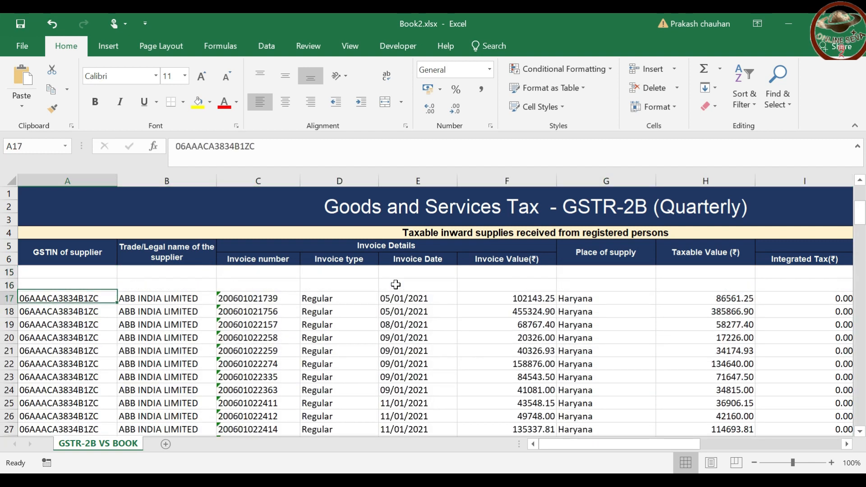
key("Right")
key("Right")
key("Right")
key("Right")
key("Right")
key("Right")
key("Right")
key("Right")
key("Right")
key("Right")
key("Right")
key("Right")
key("Right")
key("Right")
key("Right")
key("Right")
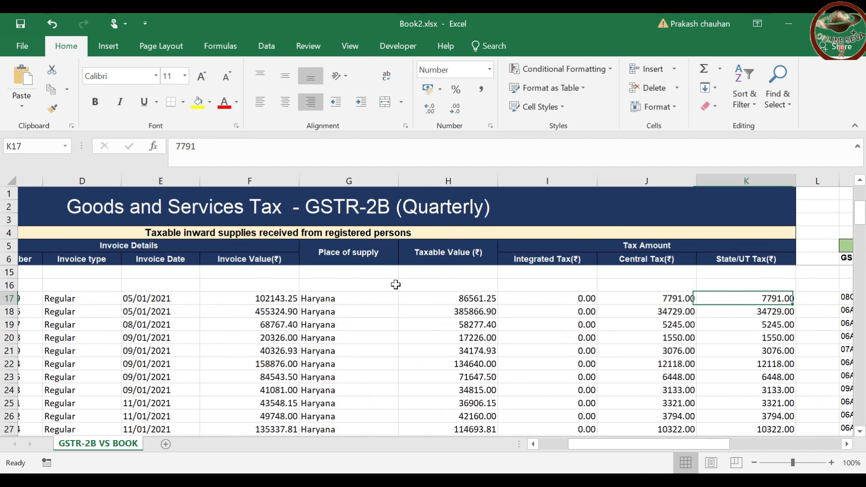
key("Right")
key("Right")
key("Right")
key("Right")
key("Right")
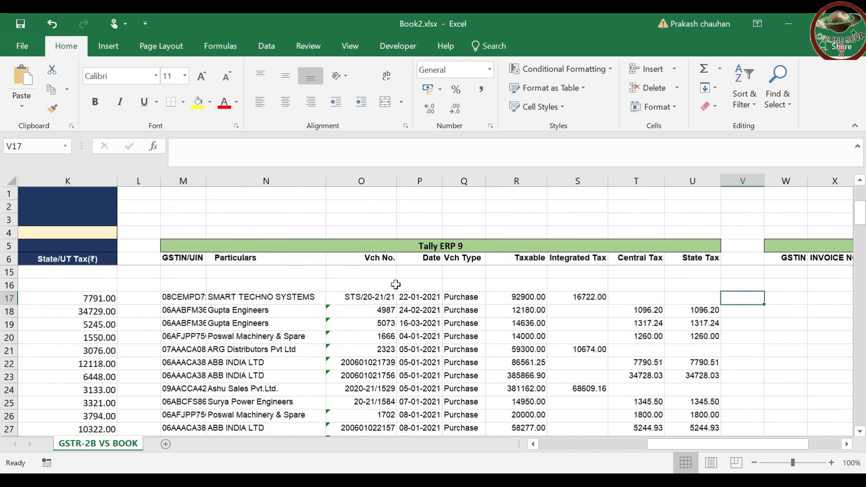
left_click_drag(167, 297, 693, 294)
key("ctrl+shift+Down")
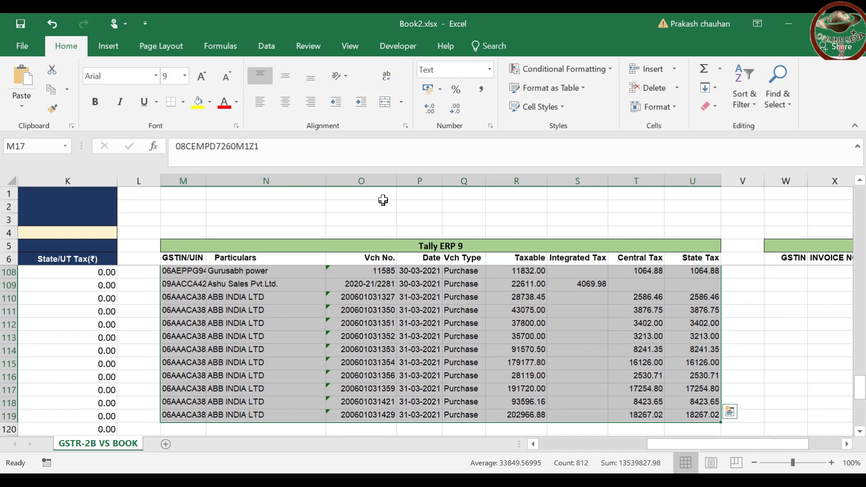
left_click(744, 104)
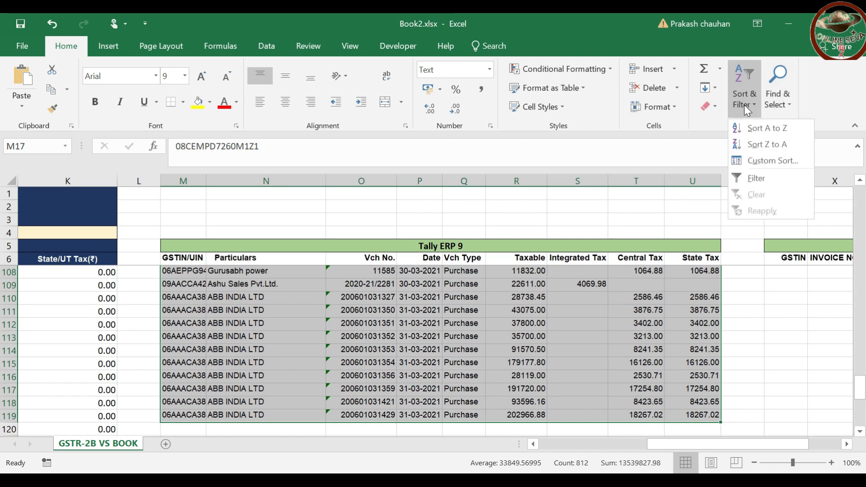
left_click(761, 163)
left_click(459, 251)
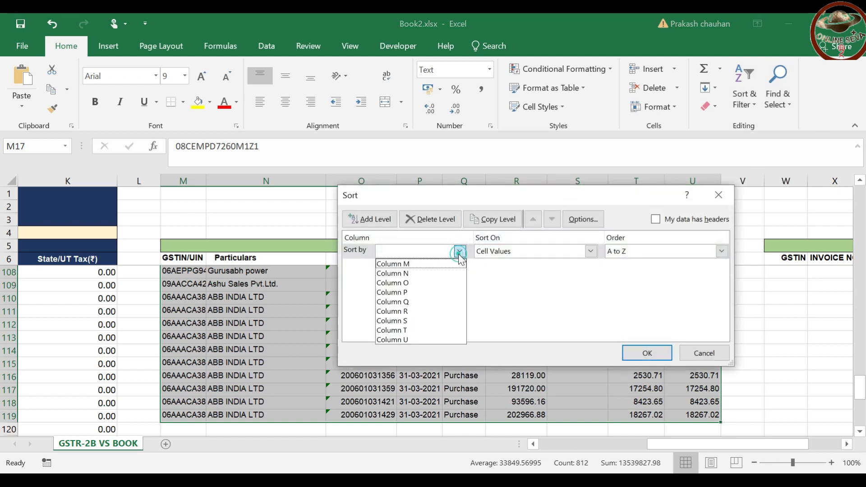
left_click(420, 264)
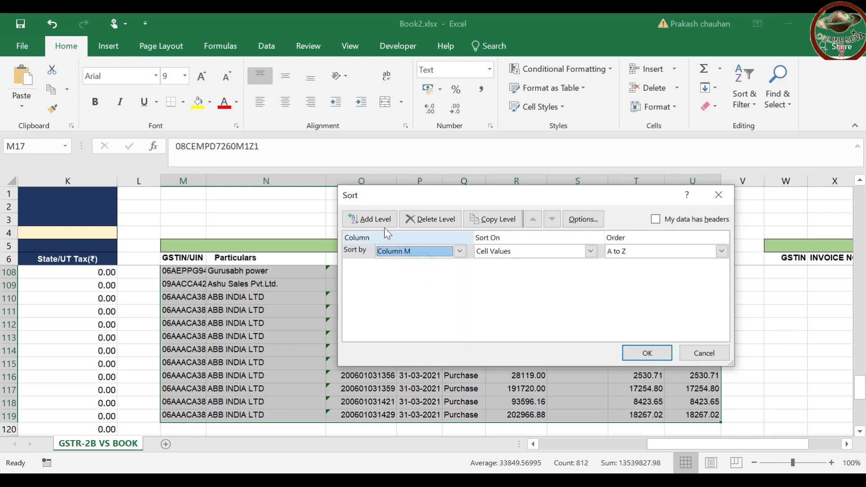
left_click(383, 225)
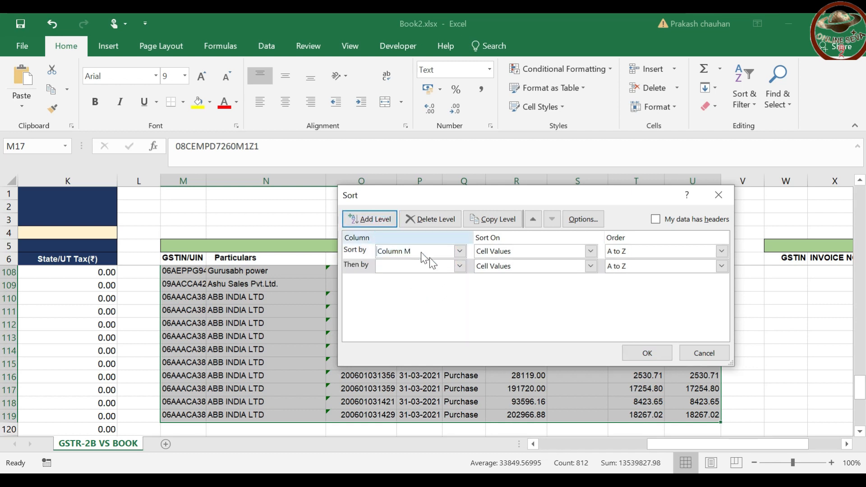
left_click(459, 266)
left_click(411, 298)
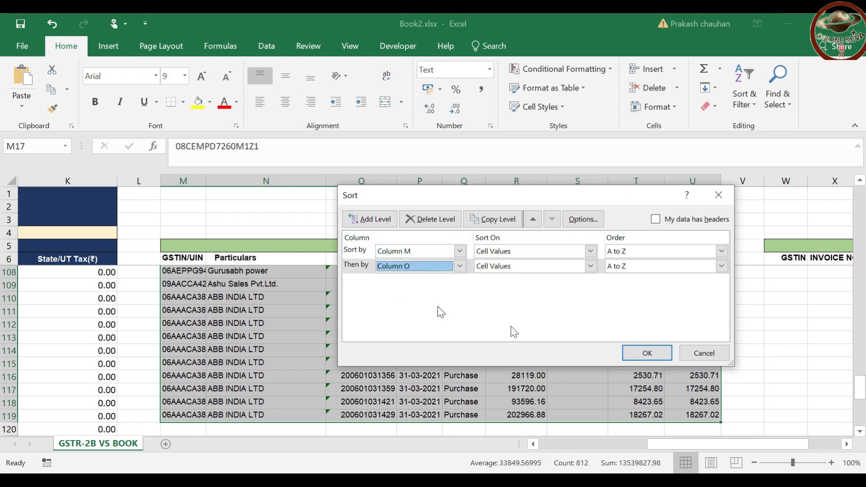
left_click(642, 358)
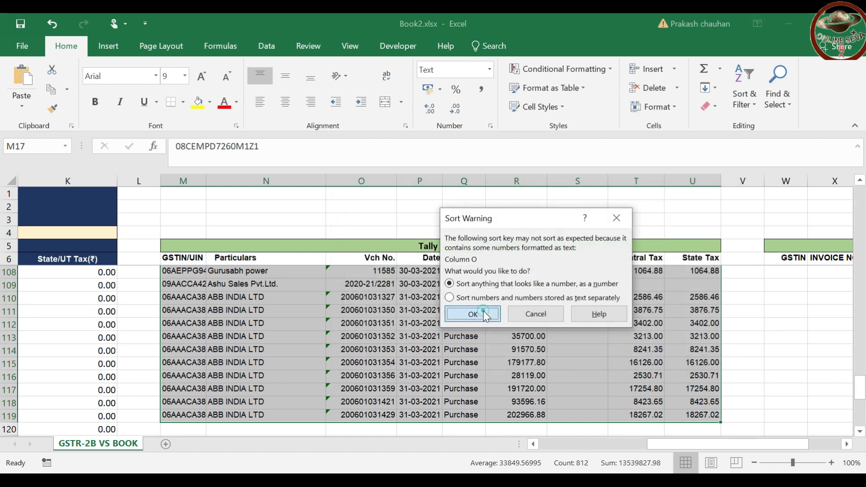
left_click(483, 310)
Enter the formula =M17=A17 in W17 of the Reco table to compare the Tally and GSTR-2B GSTINs
key("Up")
key("Up")
key("Up")
key("Up")
key("Down")
key("Down")
key("Down")
key("Down")
key("Right")
key("Right")
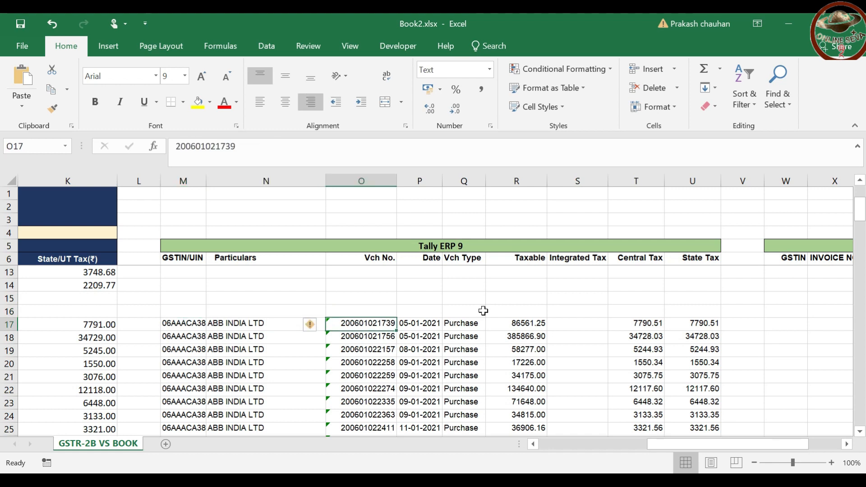
key("Right")
key("Right")
key("Right")
key("Right")
key("Right")
key("Right")
key("Right")
key("Right")
key("Right")
key("Right")
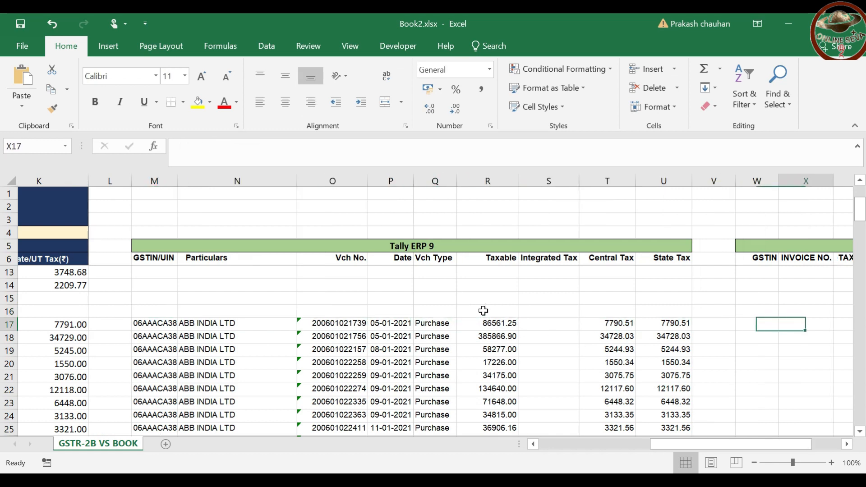
key("Right")
key("Right")
key("Right")
key("Right")
key("Right")
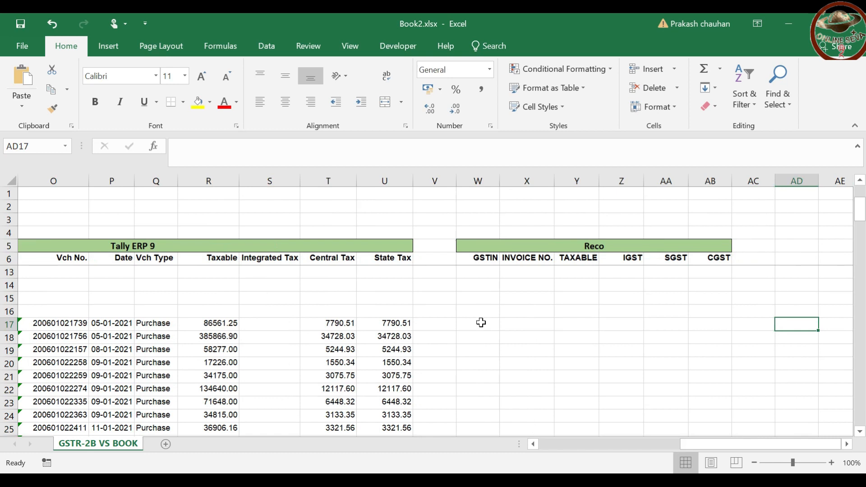
left_click(481, 326)
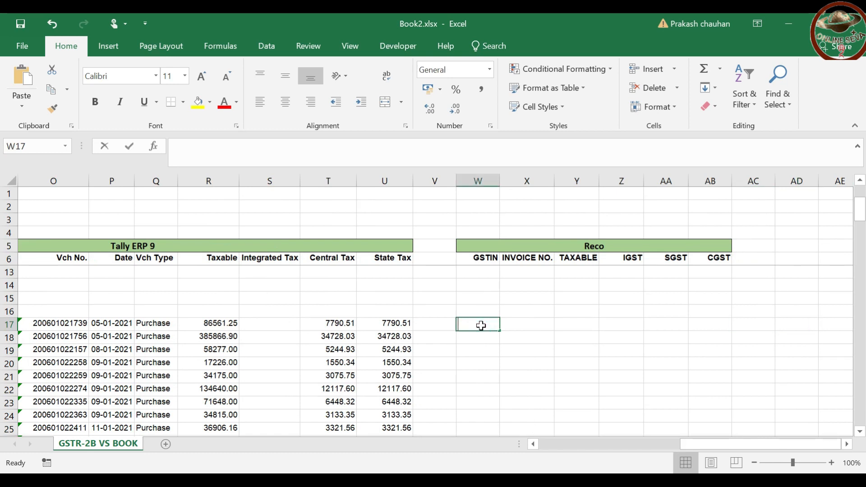
type("=")
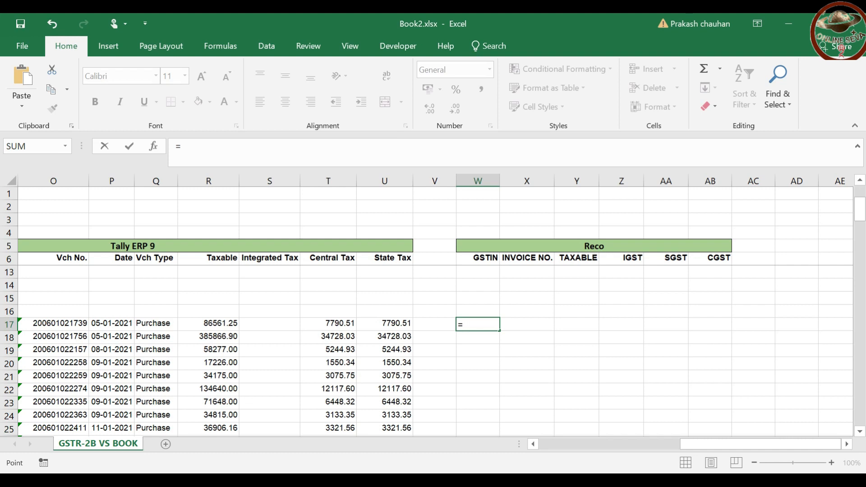
key("Left")
key("Left")
key("Left")
key("Left")
key("Left")
key("Left")
key("Left")
key("Left")
key("Left")
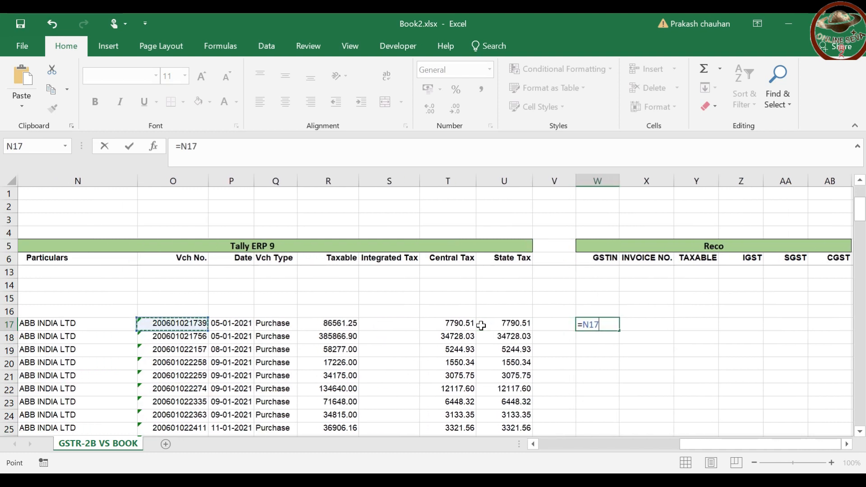
key("Left")
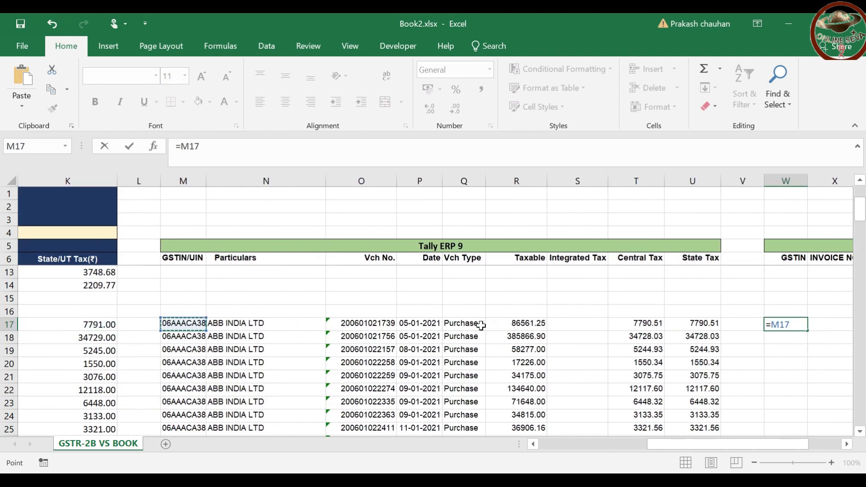
key("Left")
key("Left")
key("Left")
key("Left")
key("Left")
key("Left")
key("Left")
key("Left")
key("Left")
key("Left")
key("Left")
key("Left")
key("Left")
key("Left")
key("Left")
key("Left")
key("Left")
key("Left")
key("Left")
key("Left")
key("Left")
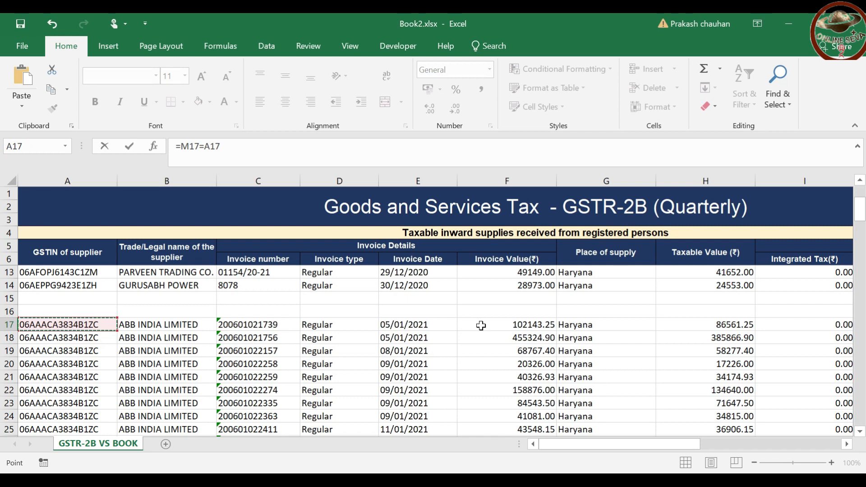
key("Return")
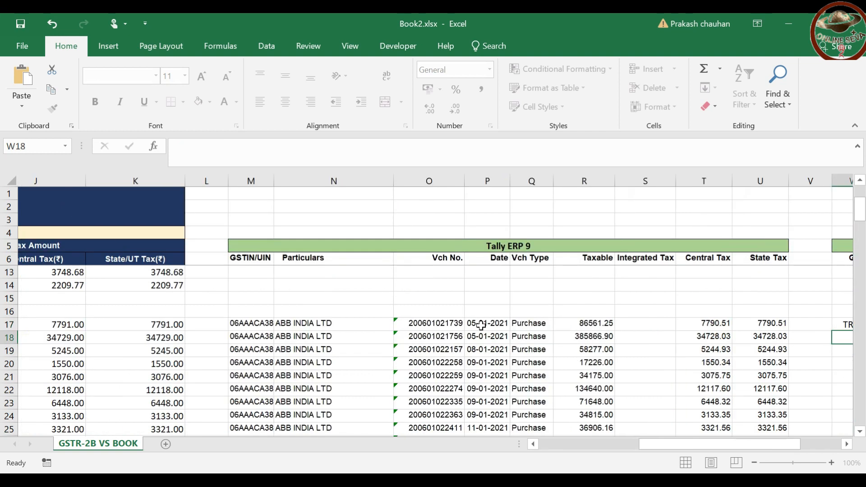
key("Right")
key("Up")
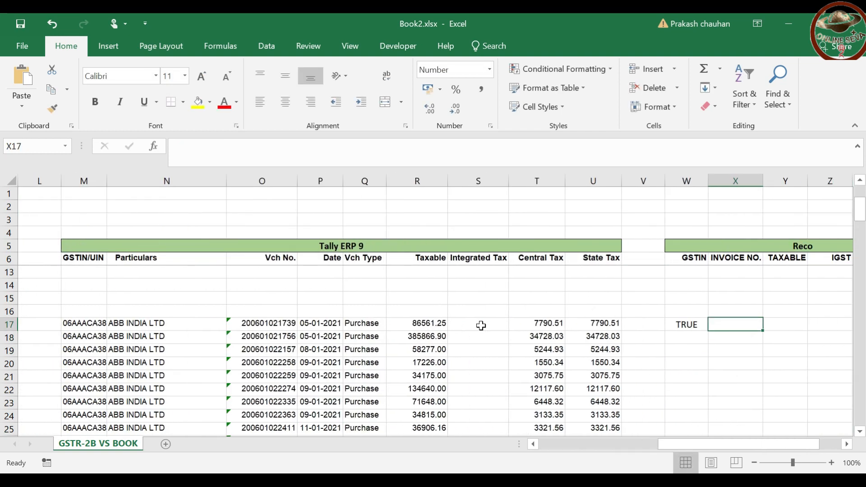
Enter the formula =O17=C17 in X17 of the Reco table to compare the Tally voucher number with the GSTR-2B invoice number
type("=")
key("Left")
key("Left")
key("Left")
key("Left")
key("Left")
key("Left")
key("Left")
key("Left")
key("Left")
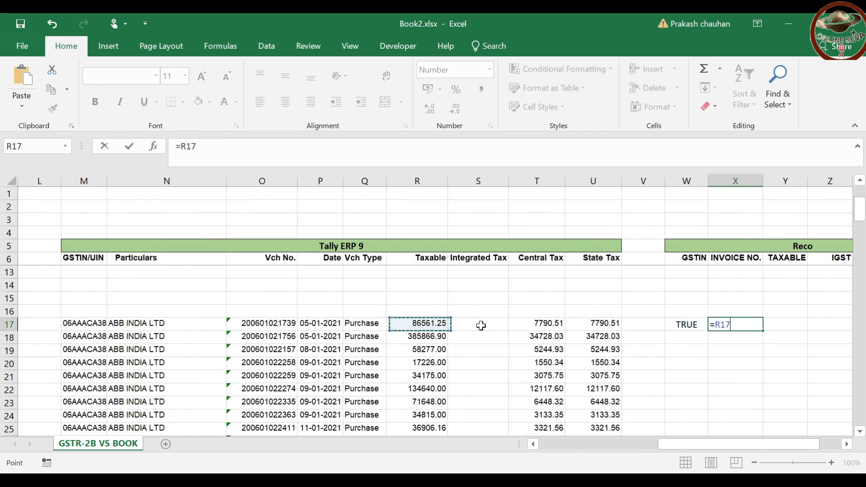
key("Left")
key("Left")
key("Left")
key("Left")
key("Left")
key("Left")
key("Left")
key("Left")
key("Left")
key("Left")
key("Left")
key("Left")
key("Left")
key("Left")
key("Left")
key("Left")
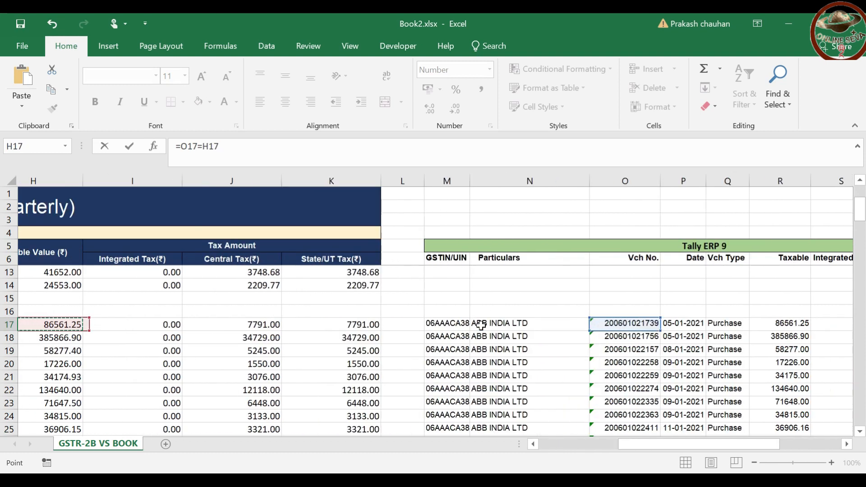
key("Left")
key("Left")
key("Left")
key("Left")
key("Left")
key("Left")
key("Left")
key("Right")
key("Right")
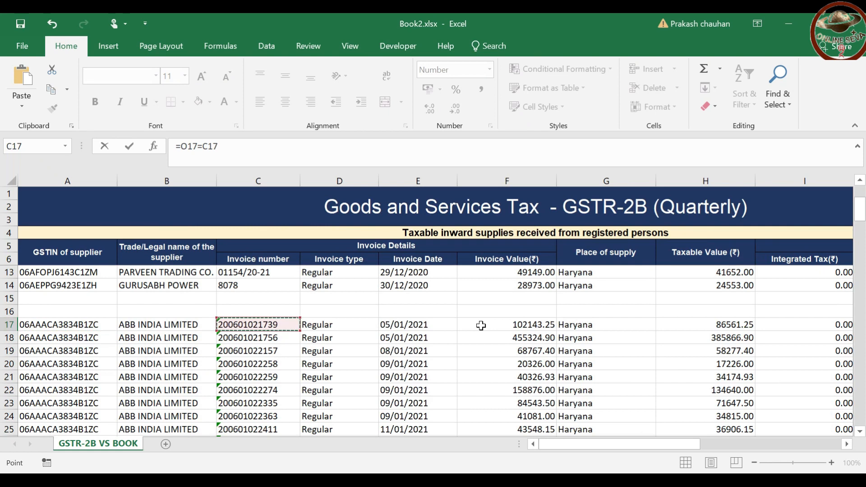
key("Return")
Enter the formula =R17-H17 in Y17 to subtract the GSTR-2B taxable value from the Tally taxable value
key("Right")
key("Up")
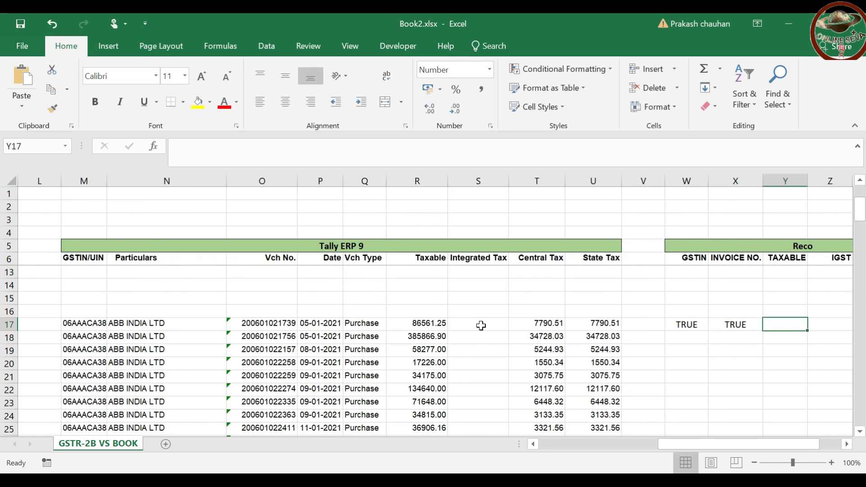
type("=")
key("Left")
key("Left")
key("Left")
key("Left")
key("Left")
key("Left")
key("Left")
key("Left")
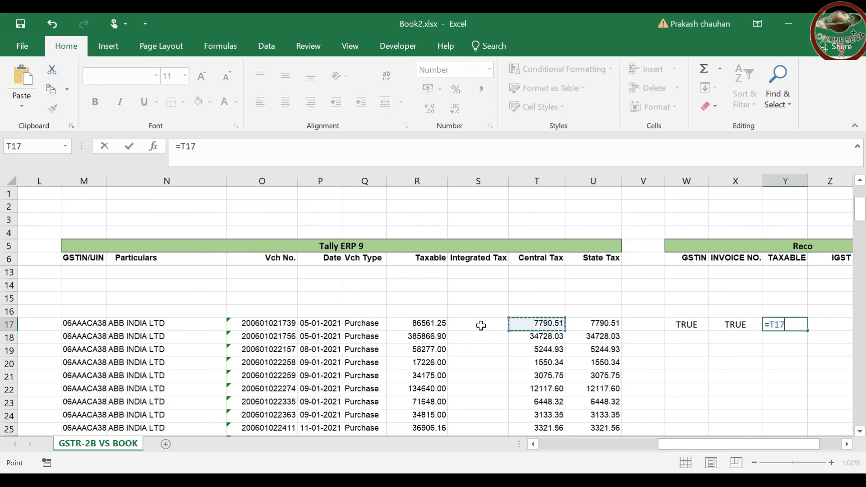
key("Right")
type("-")
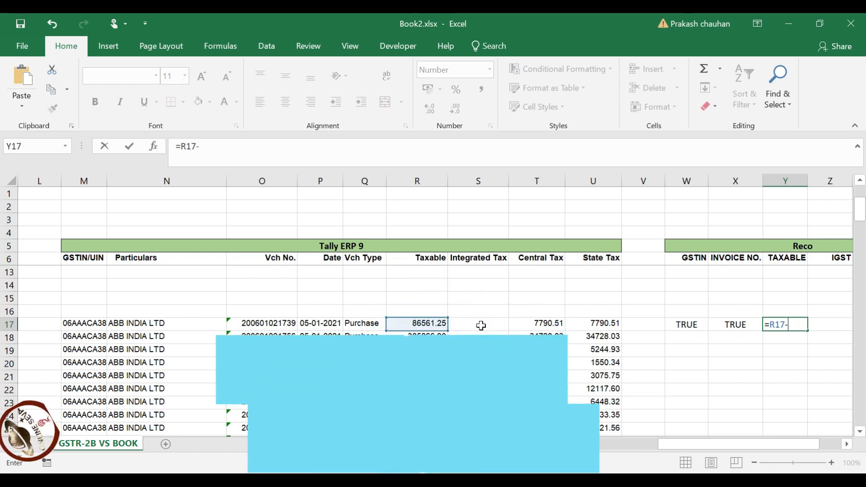
key("Left")
key("Left")
key("Left")
key("Left")
key("Left")
key("Left")
key("Left")
key("Left")
key("Left")
key("Left")
key("Left")
key("Left")
key("Left")
key("Left")
key("Left")
key("Left")
key("Left")
key("Left")
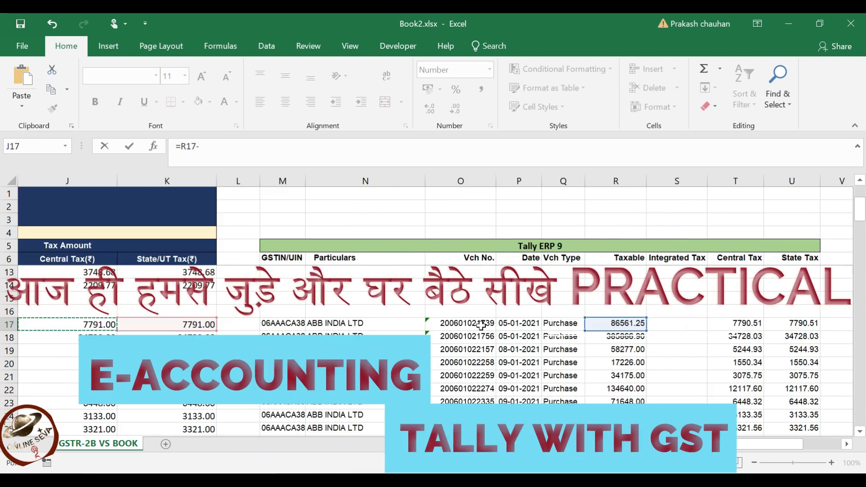
key("Left")
key("Left")
key("Left")
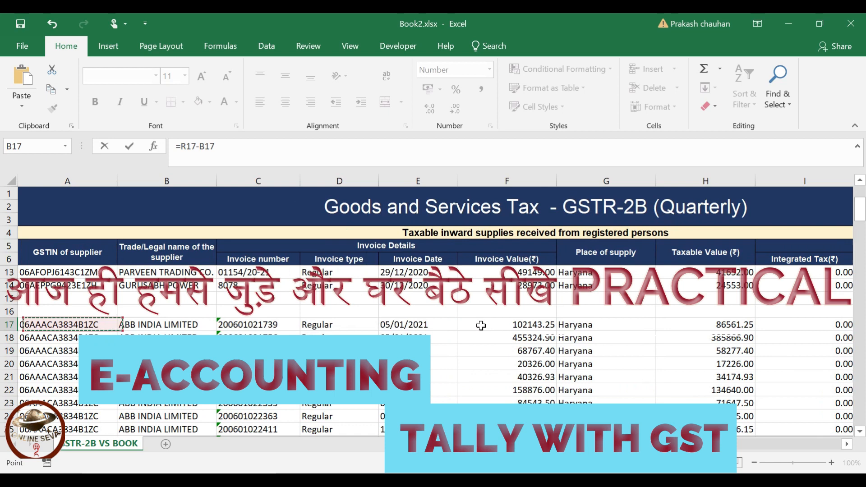
key("Right")
key("Right")
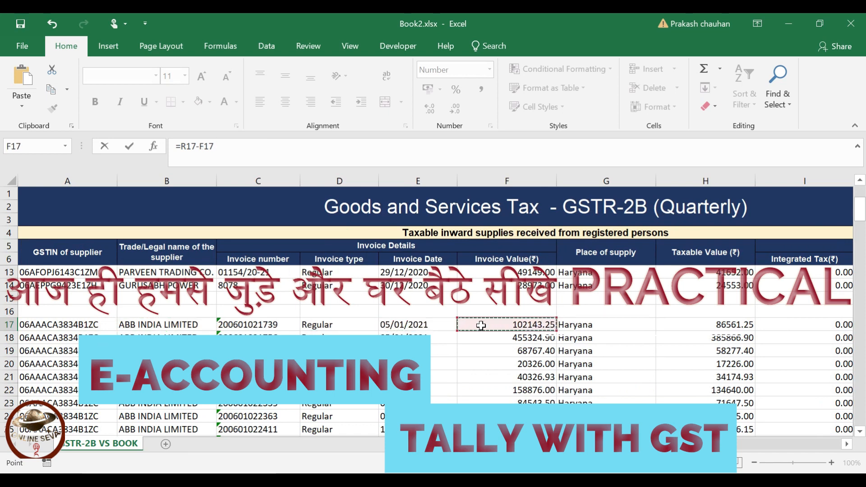
key("Right")
key("Right")
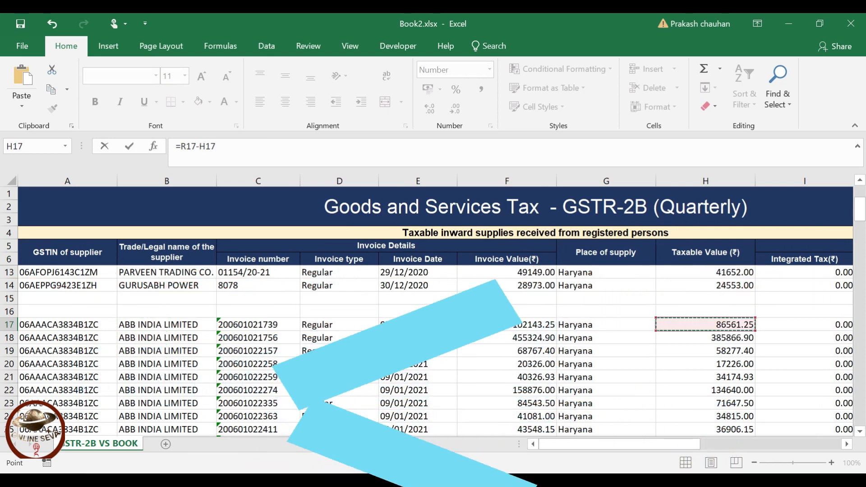
key("Return")
Enter the formula =S17-I17 in Z17 to calculate the IGST difference between Tally and GSTR-2B
key("Right")
key("Up")
key("Right")
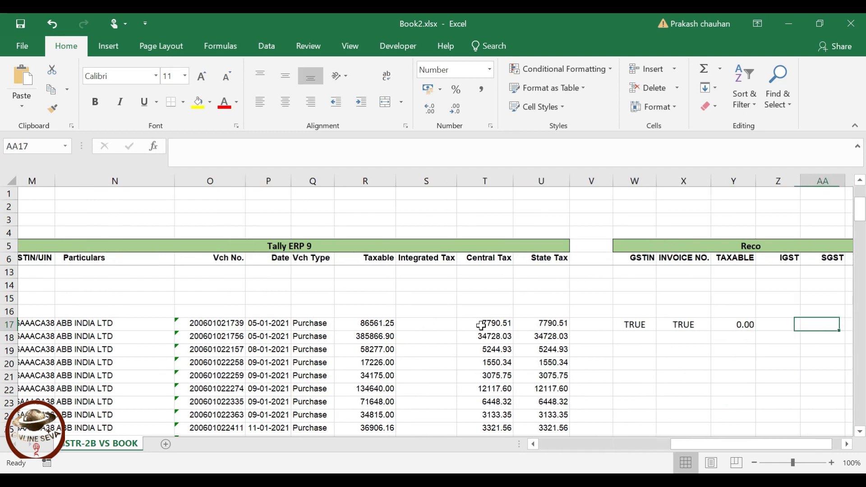
key("Right")
key("Left")
key("Left")
type("=")
key("Left")
key("Left")
key("Left")
key("Left")
key("Left")
key("Left")
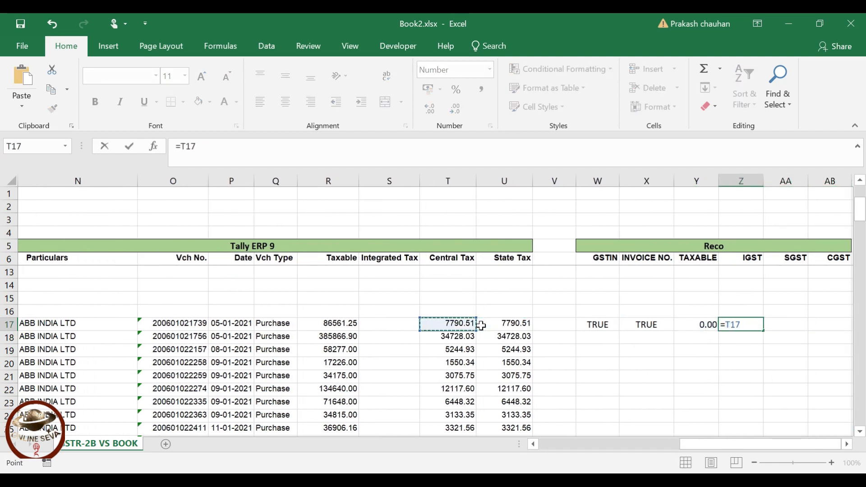
key("Left")
type("-")
key("Left")
key("Left")
key("Left")
key("Left")
key("Left")
key("Left")
key("Left")
key("Left")
key("Left")
key("Left")
key("Left")
key("Left")
key("Left")
key("Left")
key("Left")
key("Left")
key("Left")
key("Left")
key("Left")
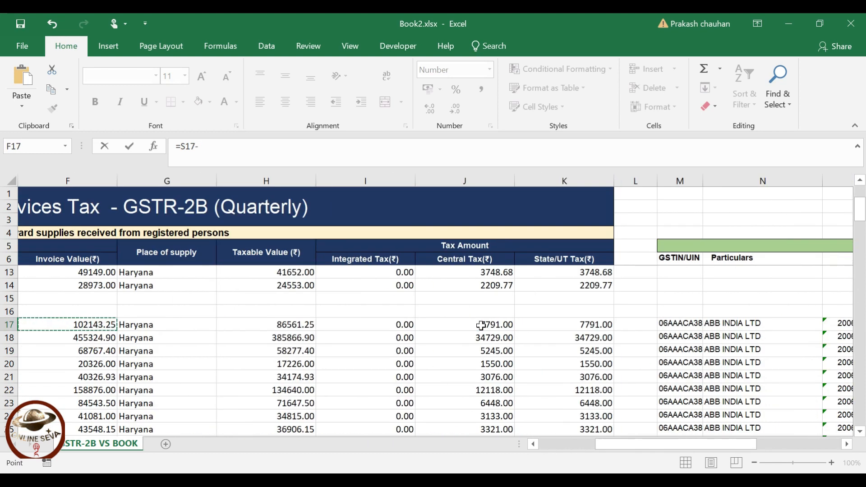
key("Left")
key("Right")
key("Right")
key("Right")
key("Right")
key("Right")
key("Left")
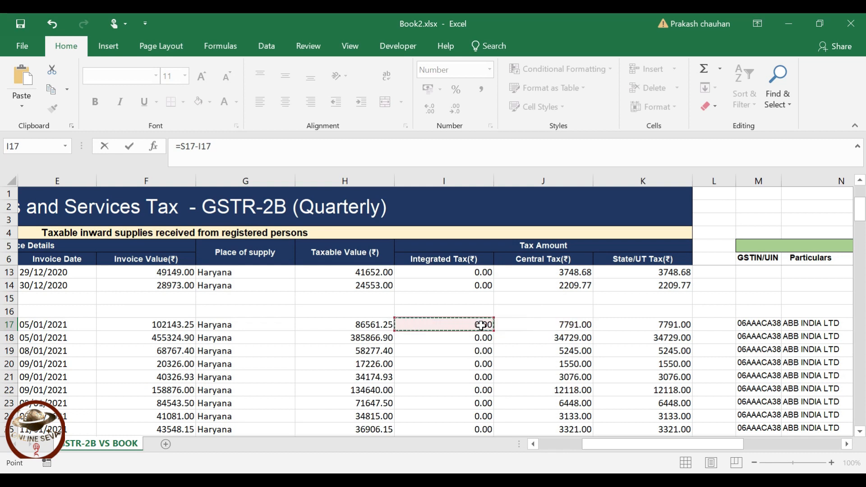
key("Return")
Enter the formula =U17-K17 in AA17 to calculate the SGST difference between Tally and GSTR-2B
key("Right")
key("Up")
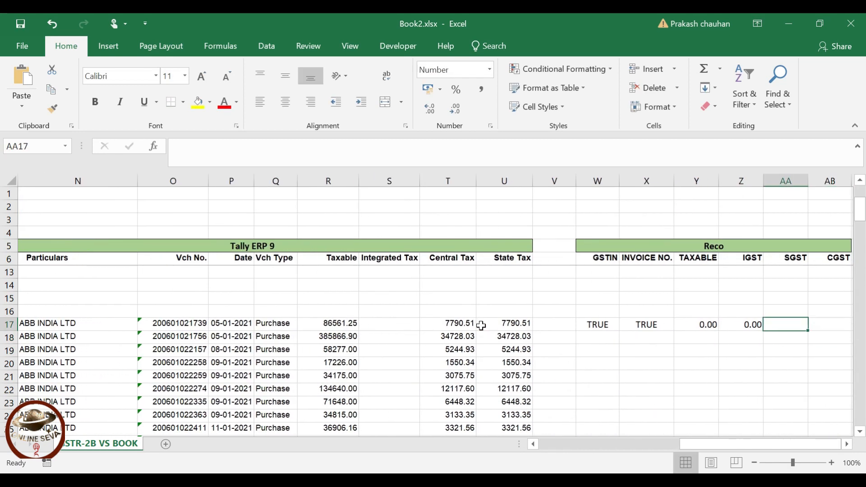
type("=")
key("Left")
key("Left")
key("Left")
key("Left")
key("Left")
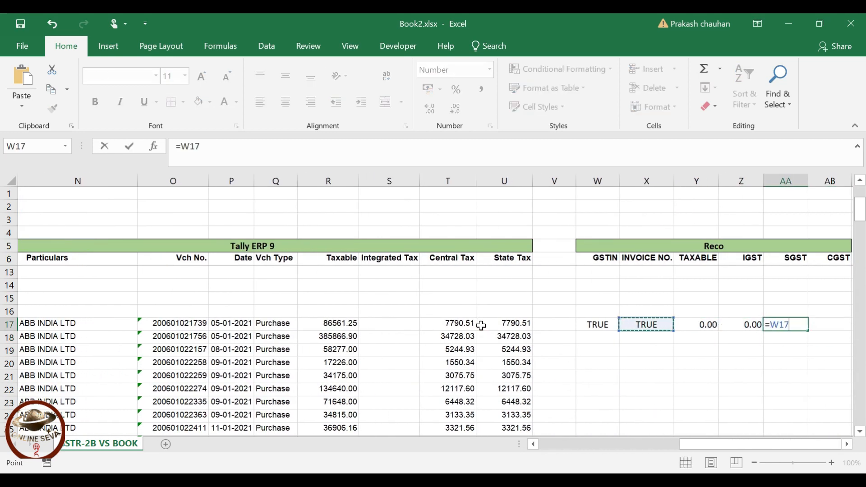
key("Left")
type("-")
key("Left")
key("Left")
key("Left")
key("Left")
key("Left")
key("Left")
key("Left")
key("Left")
key("Left")
key("Left")
key("Left")
key("Left")
key("Left")
key("Left")
key("Left")
key("Left")
key("Left")
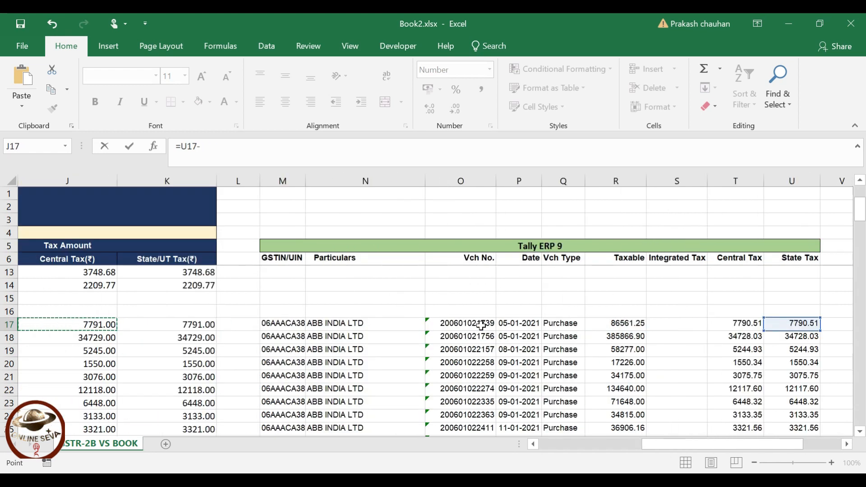
key("Left")
key("Left")
key("Right")
key("Right")
key("Right")
key("Right")
key("Left")
key("Return")
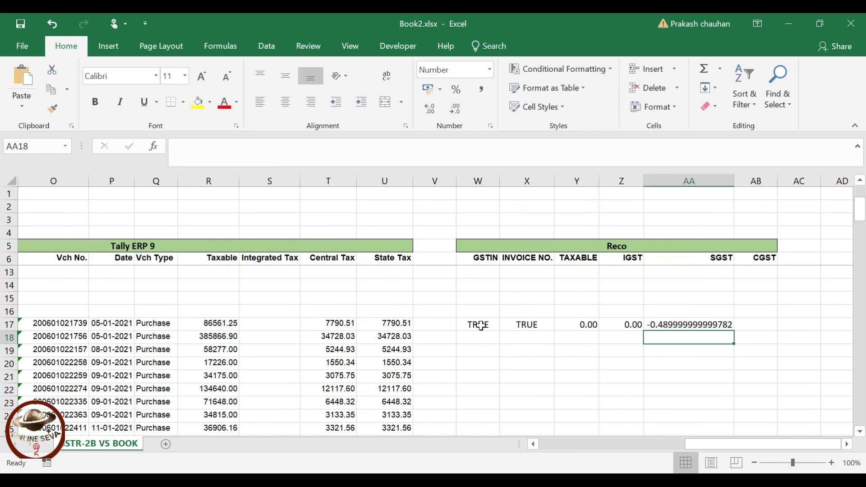
Enter the formula =T17-J17 in AB17 to calculate the CGST difference between Tally and GSTR-2B
key("Up")
key("Right")
type("=")
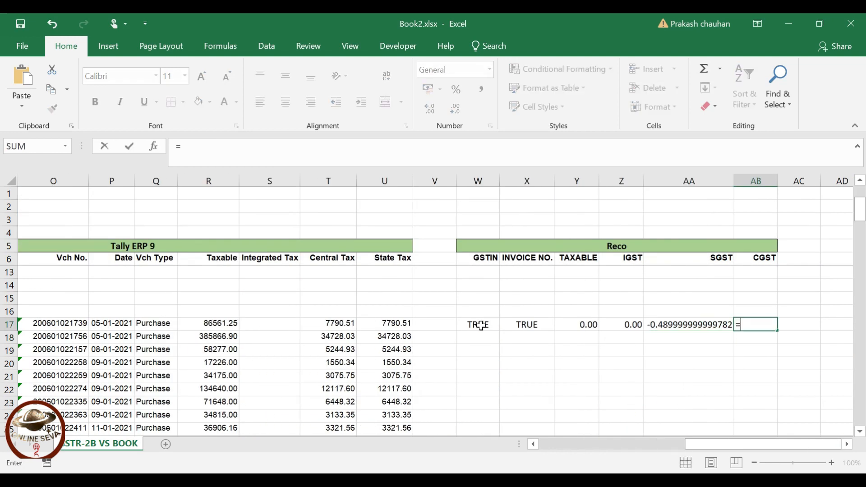
key("Left")
key("Left")
key("Left")
key("Left")
key("Left")
key("Left")
key("Left")
key("Left")
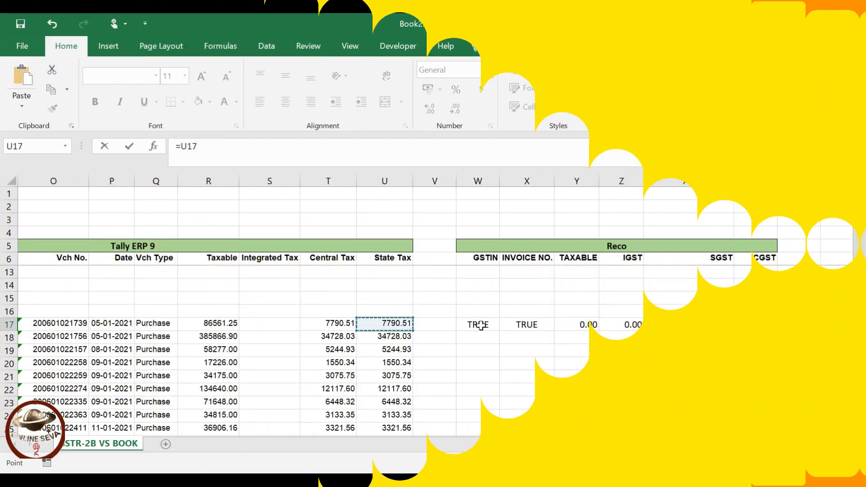
type("-")
key("Left")
key("Left")
key("Left")
key("Left")
key("Left")
key("Left")
key("Left")
key("Left")
key("Left")
key("Left")
key("Left")
key("Left")
key("Left")
key("Left")
key("Left")
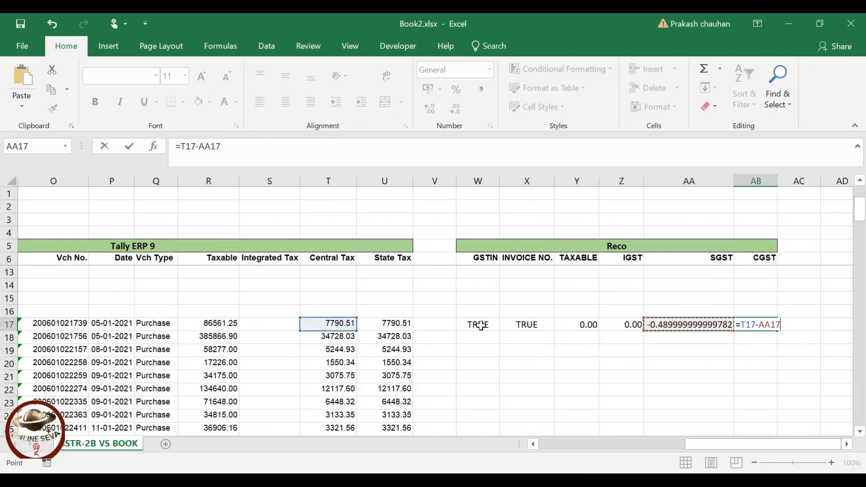
key("Left")
key("Left")
key("Left")
key("Left")
key("Left")
key("Left")
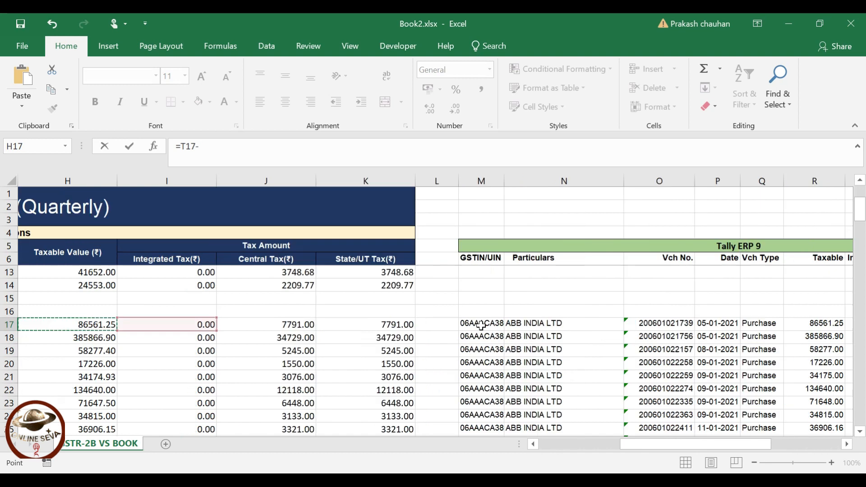
key("Right")
key("Right")
key("Right")
key("Right")
key("Left")
key("Left")
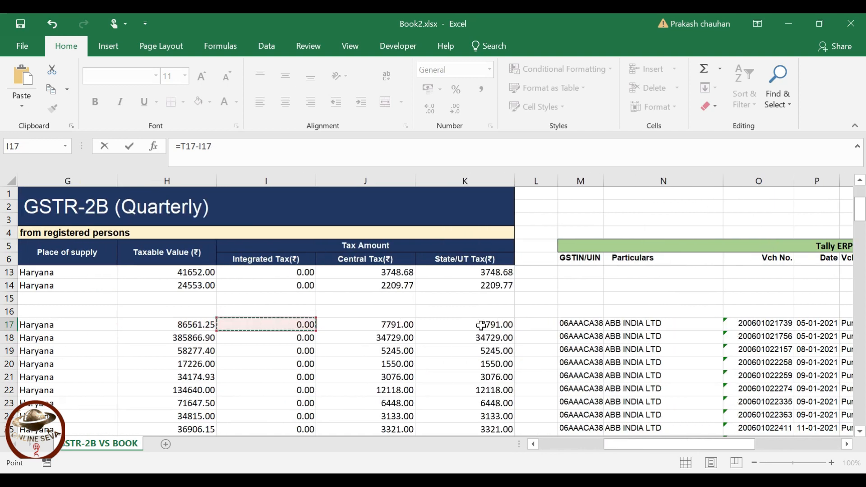
key("Right")
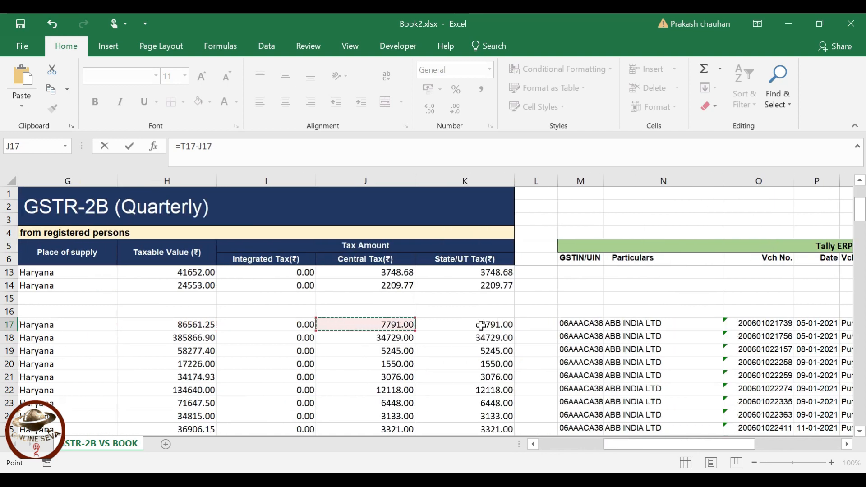
key("Return")
key("Up")
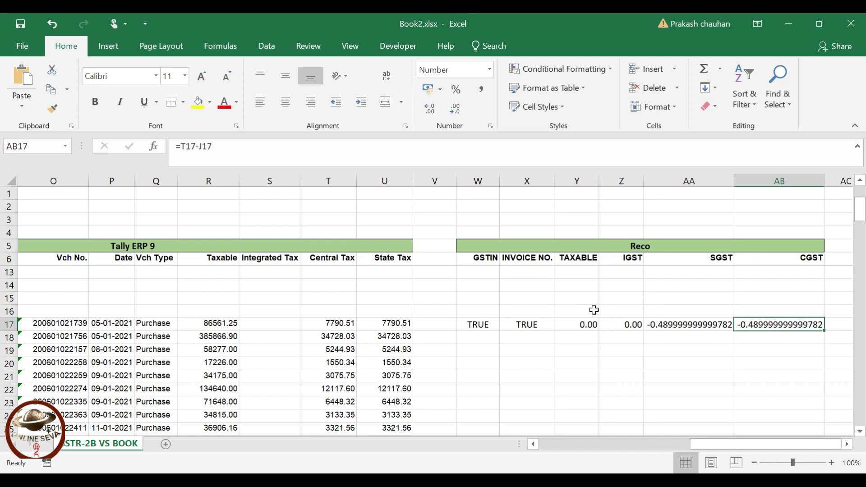
Apply the comma number style to the Reco difference cells Y17:AB17
left_click_drag(585, 321, 779, 324)
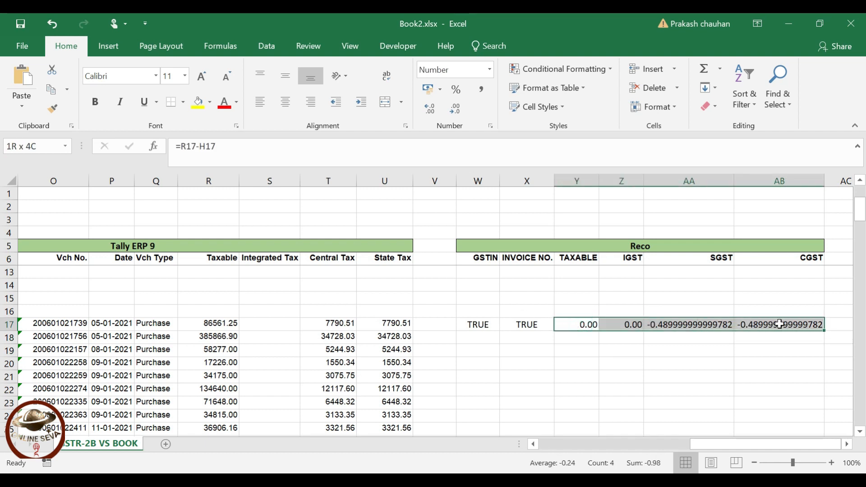
left_click(479, 87)
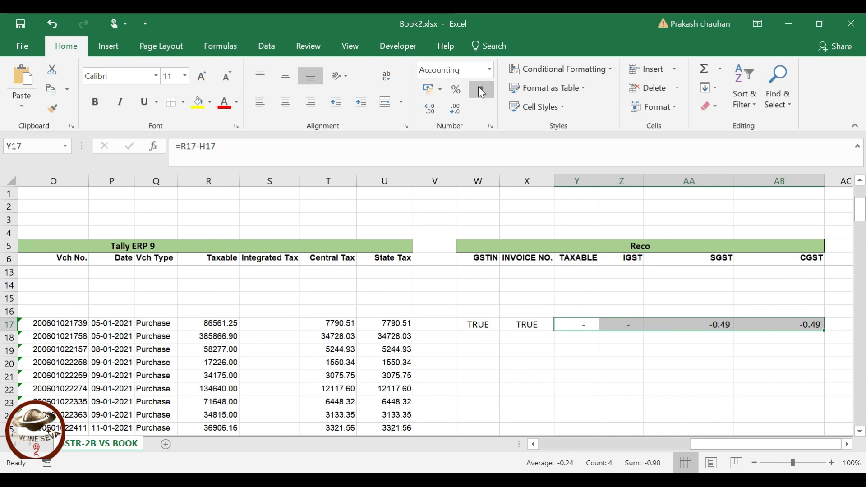
left_click(633, 363)
Copy the Reco formulas in W17:AB17 down through row 129
left_click_drag(483, 322, 785, 323)
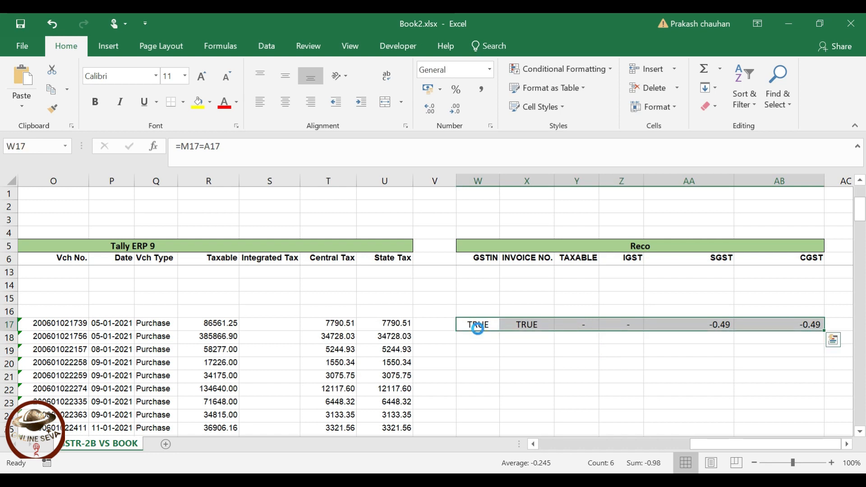
key("ctrl+c")
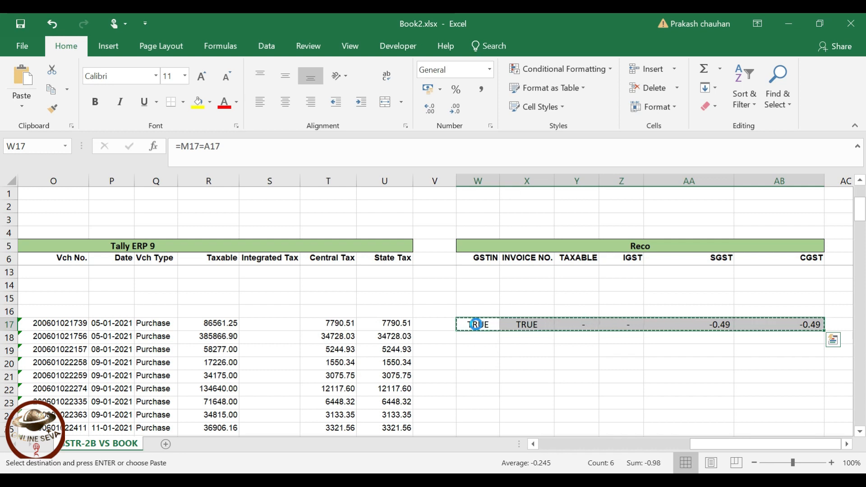
left_click_drag(473, 324, 794, 338)
left_click_drag(790, 424, 779, 379)
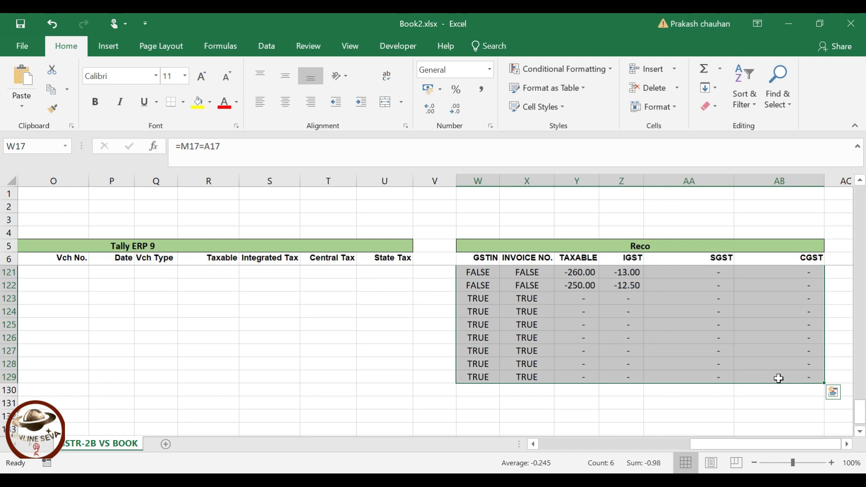
Examine the filled Reco table from row 17 downward for GSTIN, invoice number and amount mismatches
key("Up")
key("Up")
key("Down")
key("Down")
key("Right")
key("Right")
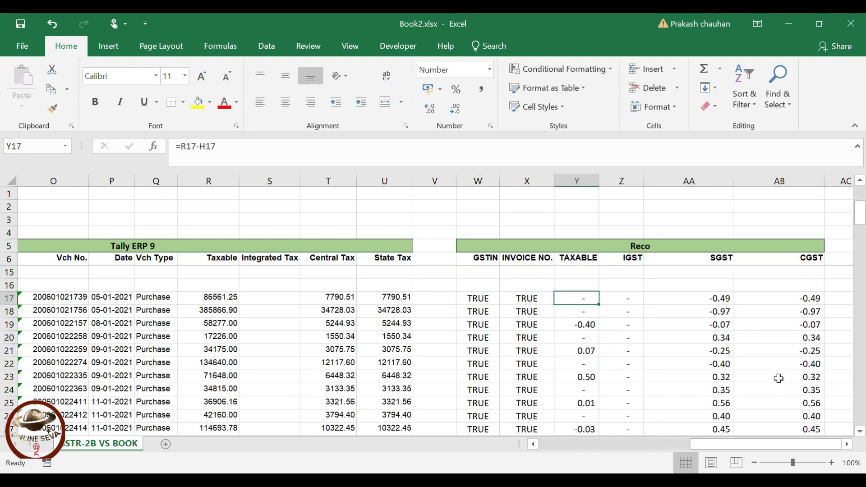
key("Right")
key("Right")
key("Down")
key("Down")
key("Down")
key("Down")
key("Page_Down")
key("Page_Down")
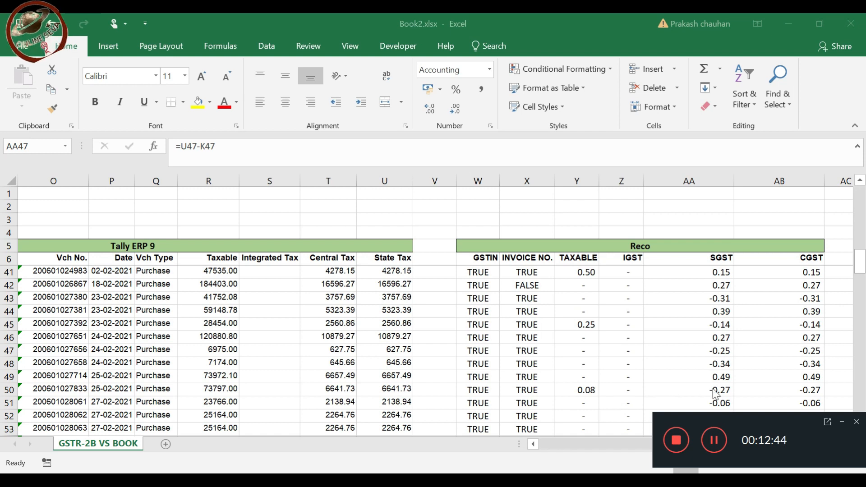
Return to the start of the Reco table and compare the SGST and CGST differences row by row down to row 46
left_click(841, 424)
key("Up")
key("Up")
key("Up")
key("Up")
key("Up")
key("Up")
key("Up")
key("Up")
key("Up")
key("Up")
key("Up")
key("Up")
key("Up")
key("Up")
key("Up")
key("Up")
key("Up")
key("Up")
key("Up")
key("Up")
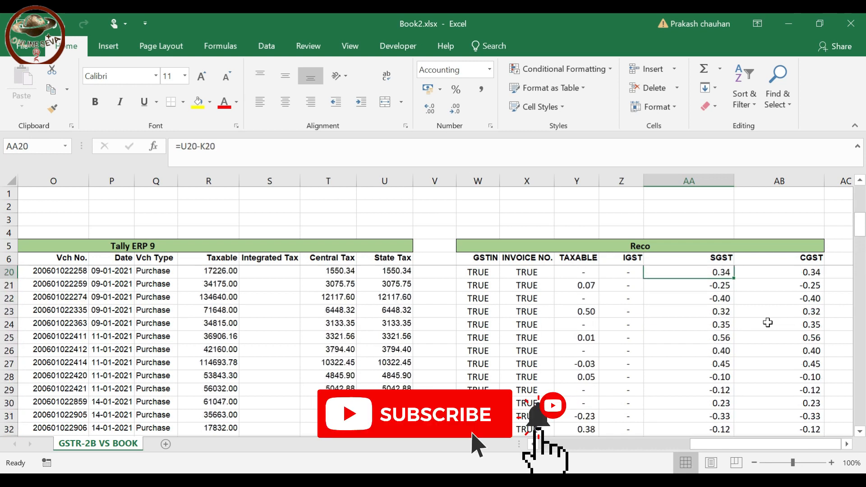
key("Up")
key("Up")
key("Up")
key("Up")
key("Up")
key("Up")
key("Up")
key("Up")
key("Up")
key("Up")
key("Up")
key("Up")
key("Up")
key("Up")
key("Up")
key("Down")
key("Down")
key("Down")
key("Down")
key("Down")
key("Down")
key("Down")
key("Down")
key("Down")
key("Down")
key("Down")
key("Down")
key("Down")
key("Down")
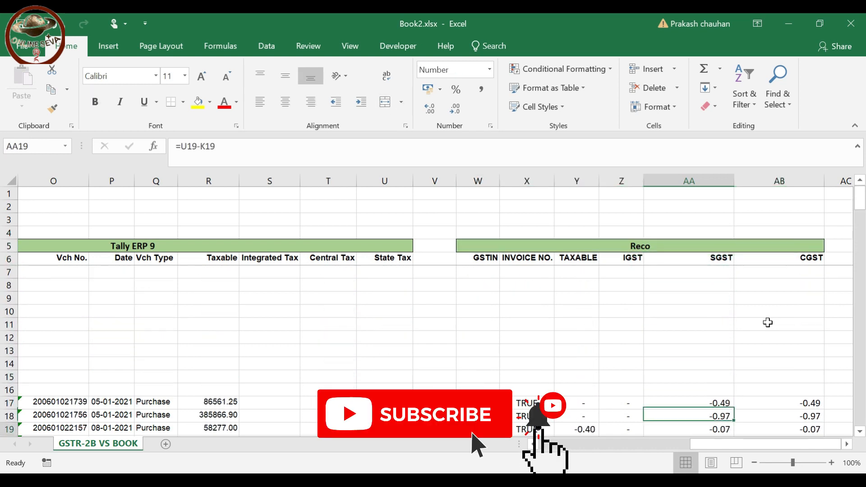
key("Down")
key("Down")
key("Down")
key("Down")
key("Down")
key("Down")
key("Down")
key("Down")
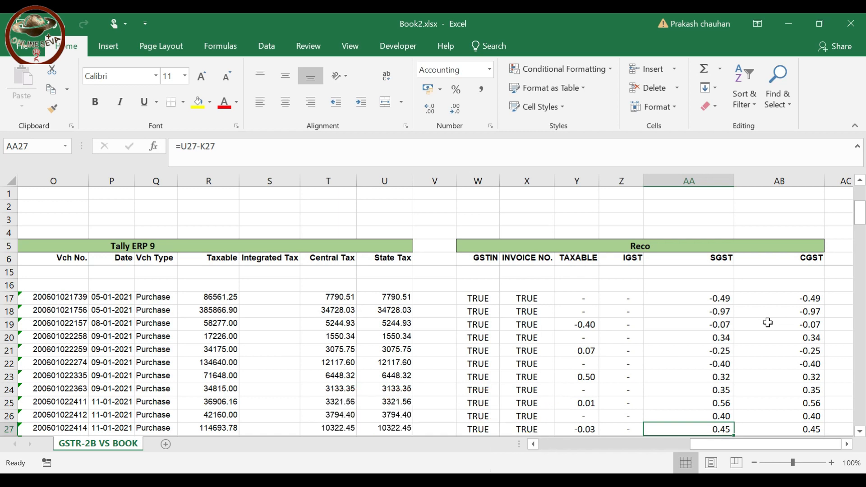
key("Down")
key("Down")
key("Down")
key("Down")
key("Down")
key("Down")
key("Down")
key("Down")
key("Down")
key("Down")
key("Down")
key("Down")
key("Down")
key("Down")
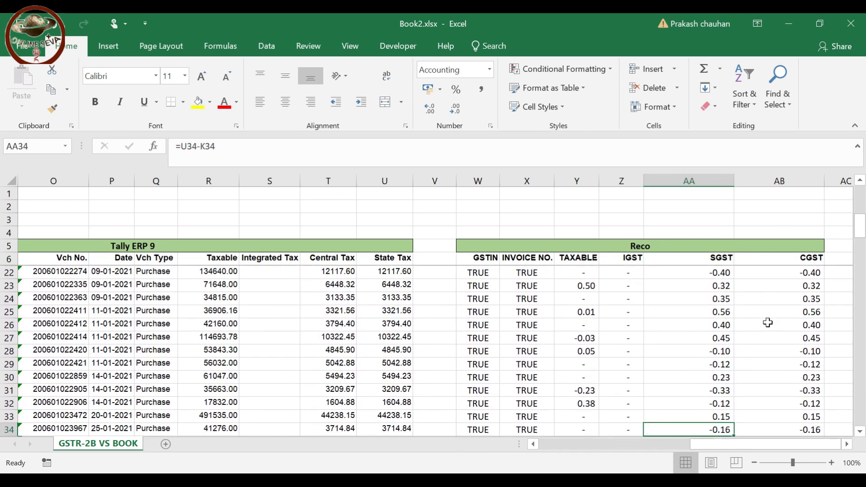
key("Down")
key("Down")
key("Down")
key("Down")
key("Down")
key("Down")
key("Down")
key("Down")
key("Down")
key("Down")
key("Down")
key("Down")
key("Down")
key("Down")
key("Down")
key("Down")
key("Down")
key("Down")
key("Down")
key("Down")
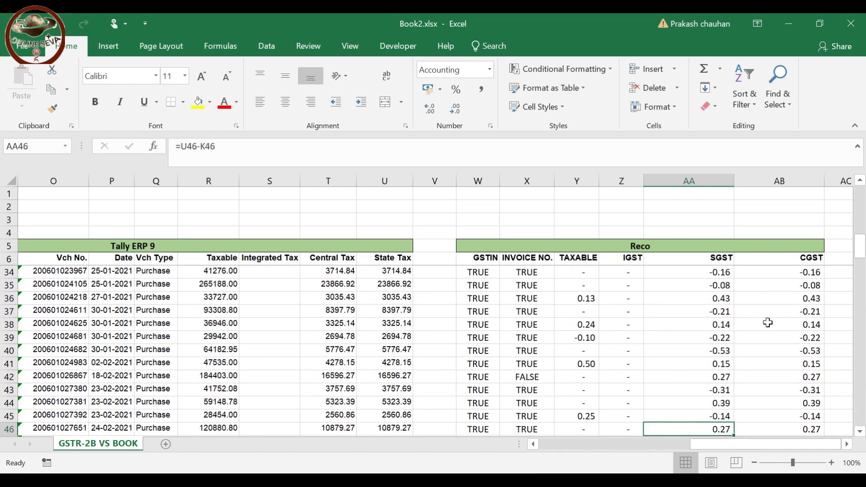
Review the SGST and CGST differences in the Reco table from row 47 down to row 85
key("Down")
key("Down")
key("Down")
key("Down")
key("Down")
key("Down")
key("Down")
key("Down")
key("Down")
key("Down")
key("Down")
key("Down")
key("Down")
key("Down")
key("Down")
key("Down")
key("Down")
key("Down")
key("Down")
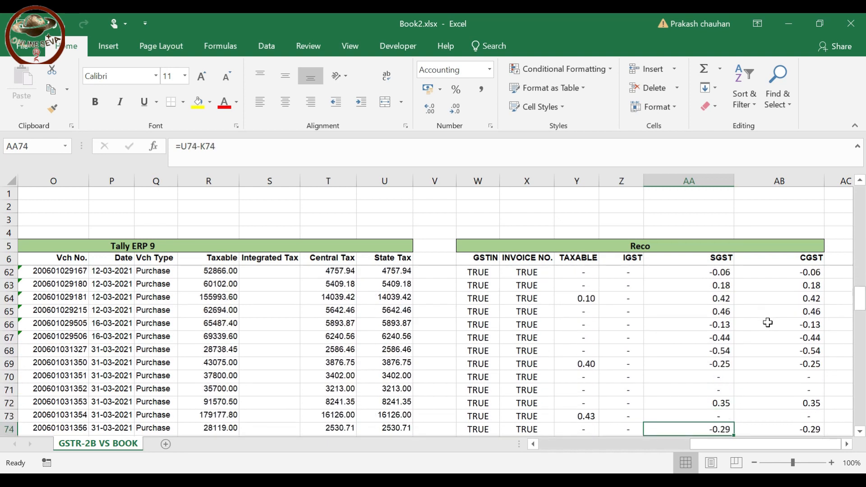
key("Down")
key("Down")
key("Down")
key("Down")
key("Down")
key("Down")
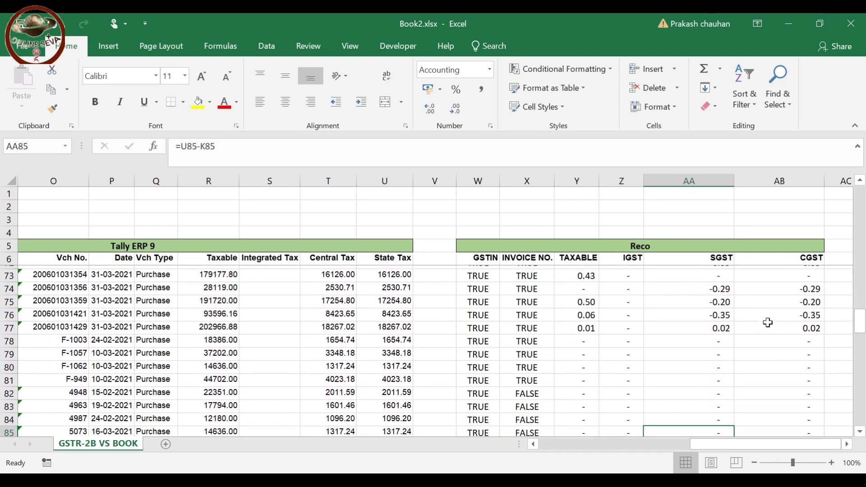
Trace the invoice number mismatches starting at row 82 by comparing Tally's voucher numbers with the GSTR-2B invoice numbers
left_click_drag(528, 326, 527, 354)
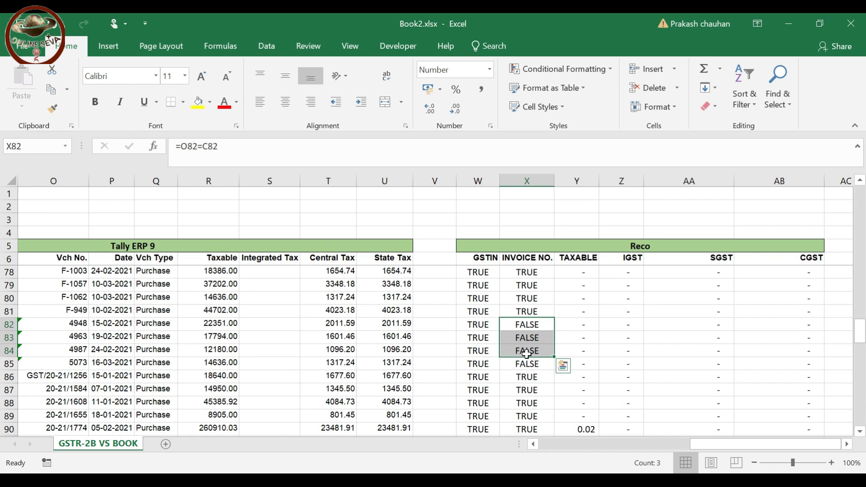
key("Left")
key("Down")
key("Right")
key("Up")
key("Left")
key("Left")
key("Left")
key("Left")
key("Left")
key("Left")
key("Left")
key("Left")
key("Left")
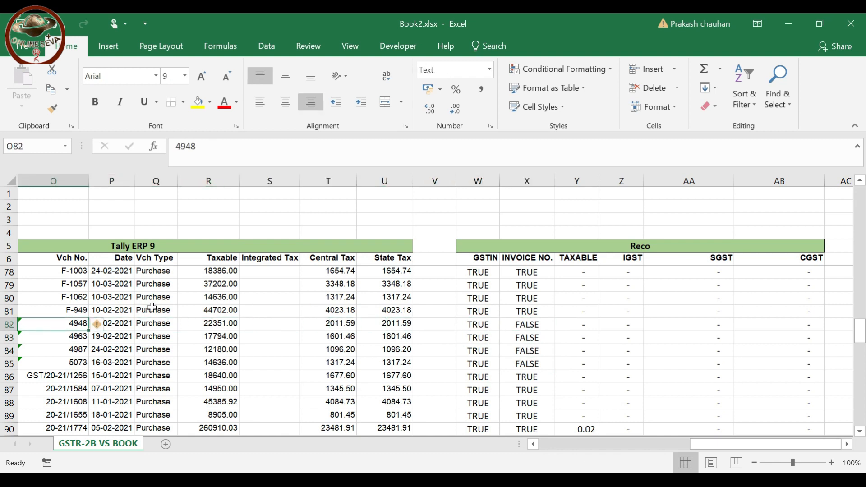
key("Left")
key("Left")
key("Left")
key("Left")
key("Left")
key("Left")
key("Left")
key("Left")
key("Left")
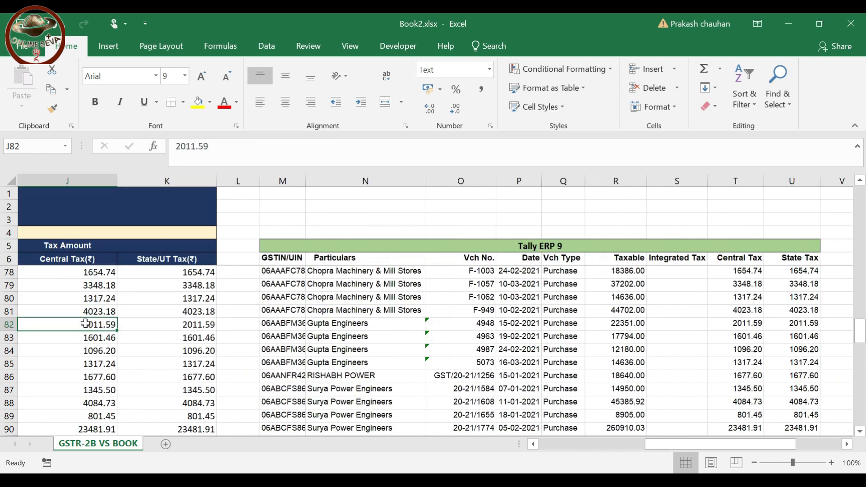
key("Left")
key("Left")
key("Left")
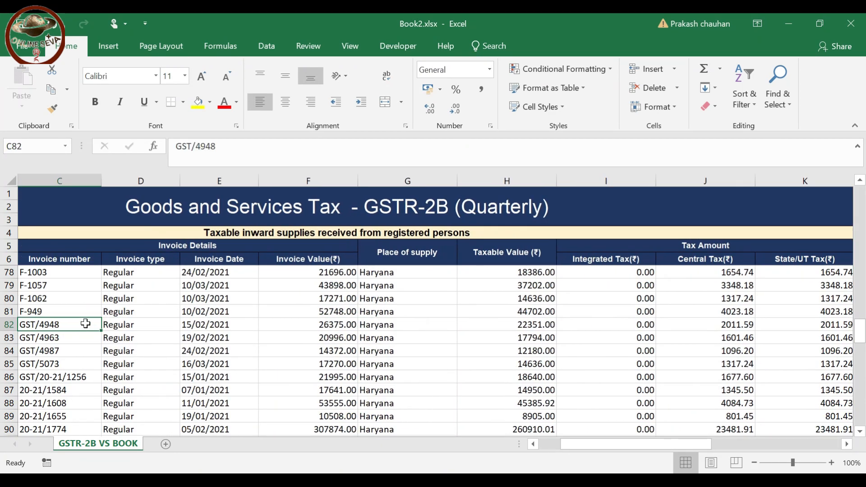
key("Right")
key("Left")
key("Left")
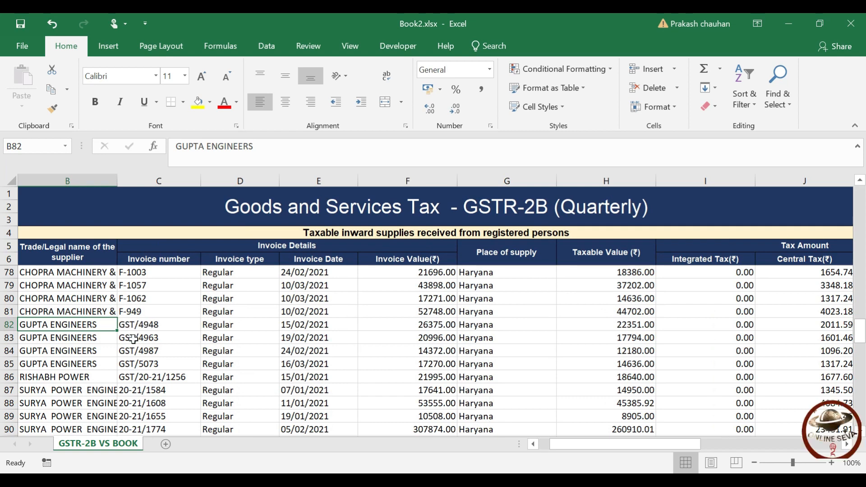
Return to the Reco table and review the IGST differences from row 85 down to row 120
key("Right")
key("Right")
key("Right")
key("Right")
key("Right")
key("Right")
key("Right")
key("Right")
key("Right")
key("Right")
key("Right")
key("Right")
key("Right")
key("Right")
key("Right")
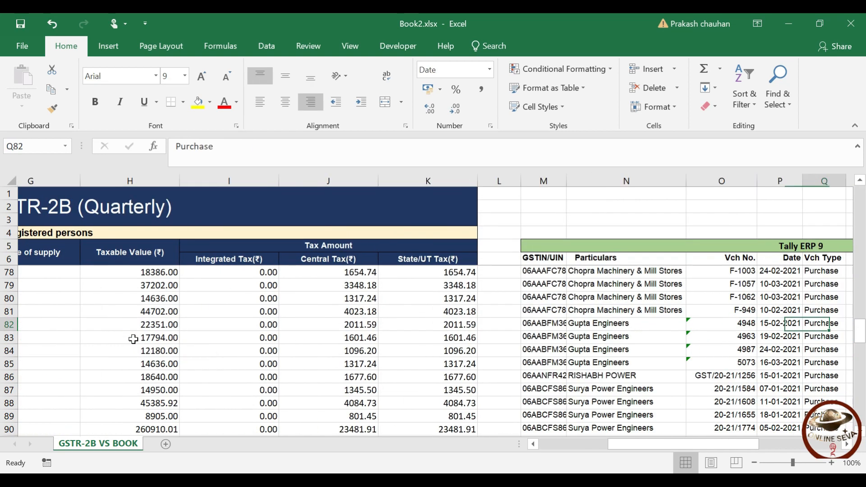
key("Right")
key("Right")
key("Right")
key("Right")
key("Right")
key("Right")
key("Right")
key("Right")
key("Right")
key("Right")
key("Right")
key("Right")
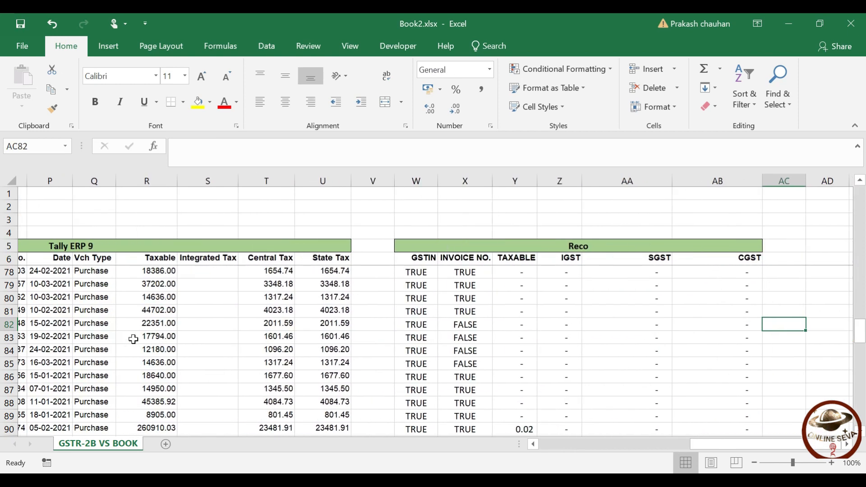
key("Left")
key("Left")
key("Left")
key("Down")
key("Down")
key("Down")
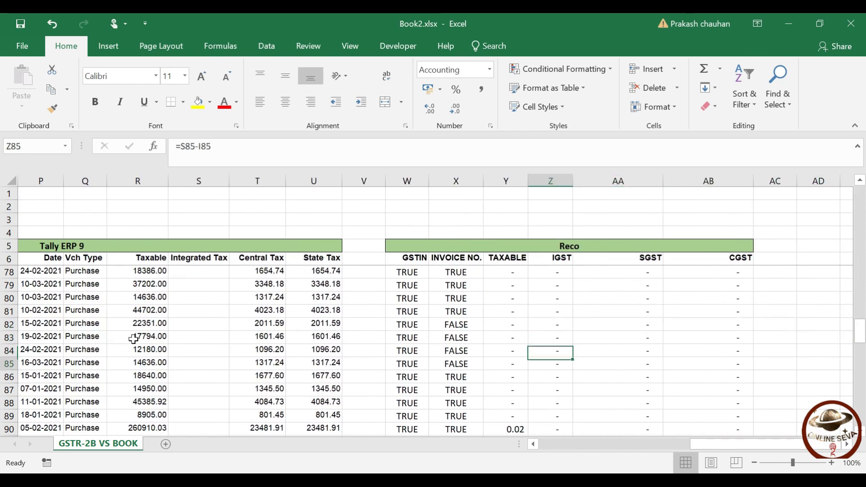
key("Down")
key("Down")
key("Down")
key("Down")
key("Down")
key("Down")
key("Down")
key("Down")
key("Down")
key("Down")
key("Down")
key("Down")
key("Down")
key("Down")
key("Down")
key("Down")
key("Down")
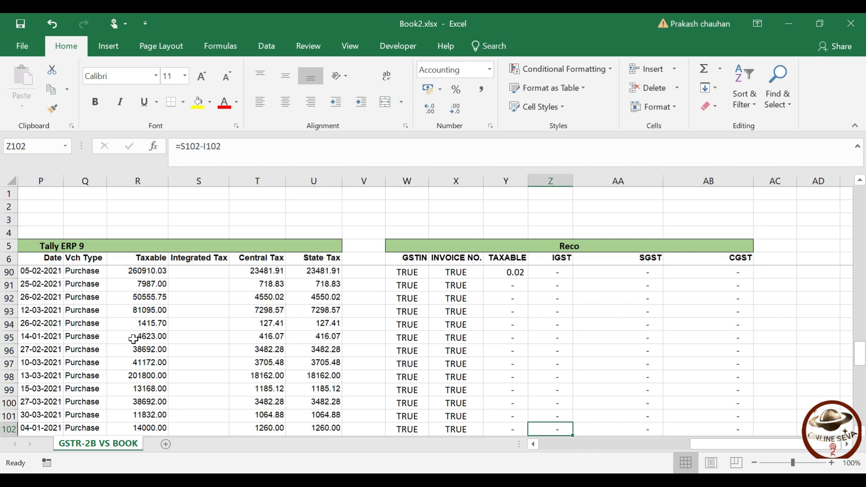
key("Down")
key("Down")
key("Down")
key("Down")
key("Down")
key("Down")
key("Down")
key("Down")
key("Down")
key("Down")
key("Down")
key("Down")
key("Down")
key("Down")
key("Down")
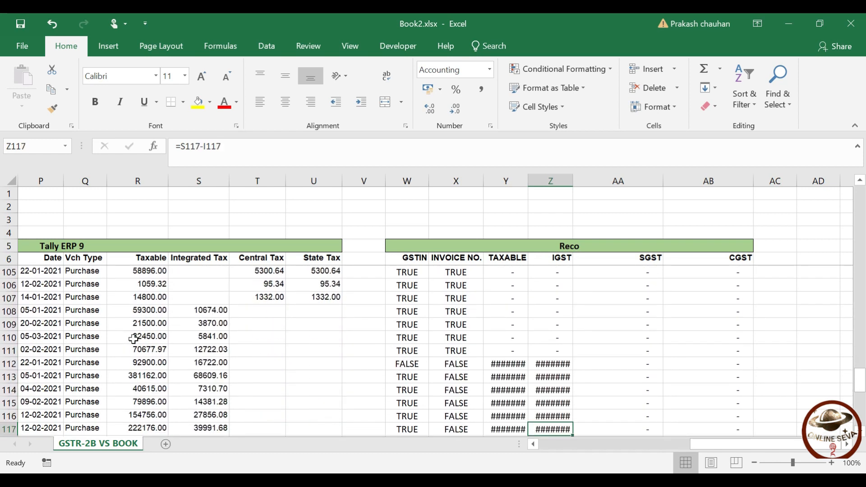
key("Down")
key("Down")
key("Down")
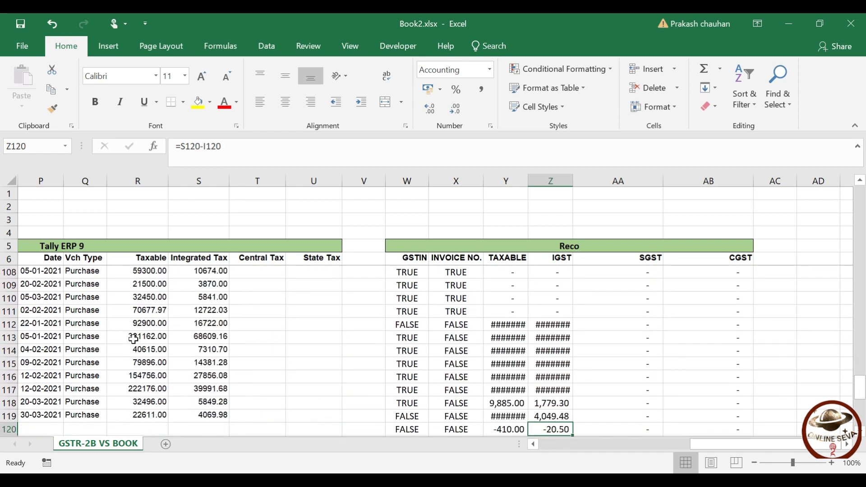
Auto-fit the widths of the Reco IGST and TAXABLE columns, Z and Y, to their contents
left_click(572, 185)
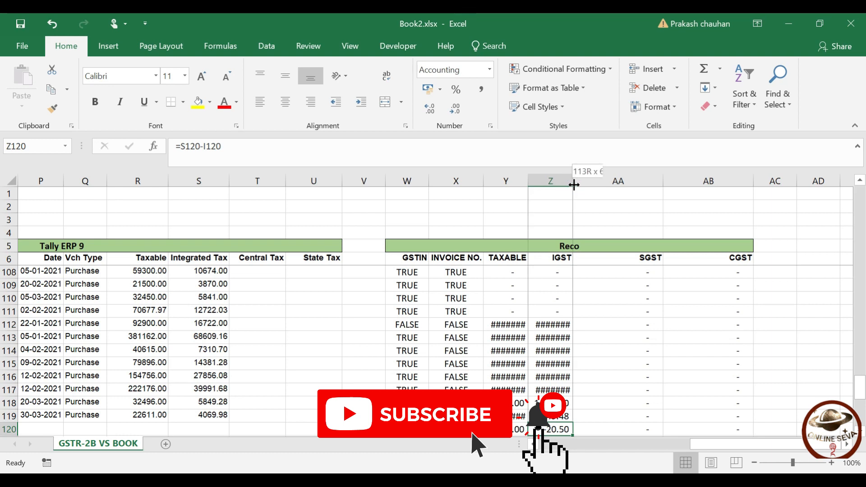
double_click(572, 185)
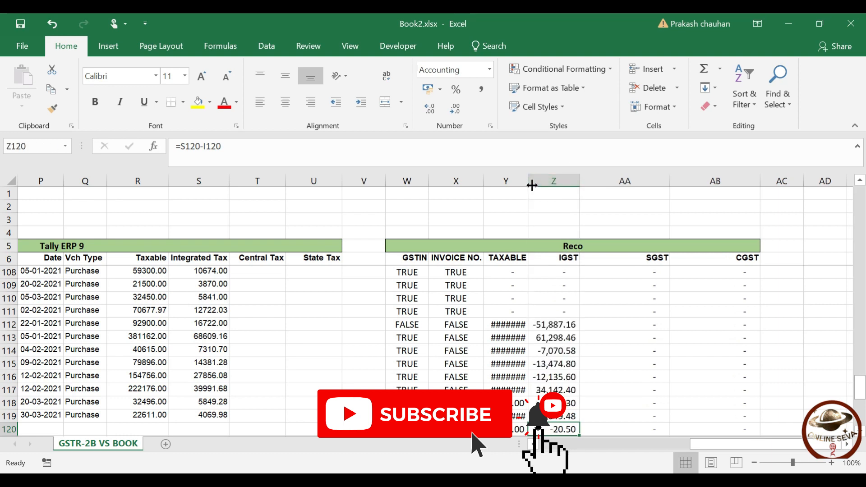
double_click(526, 185)
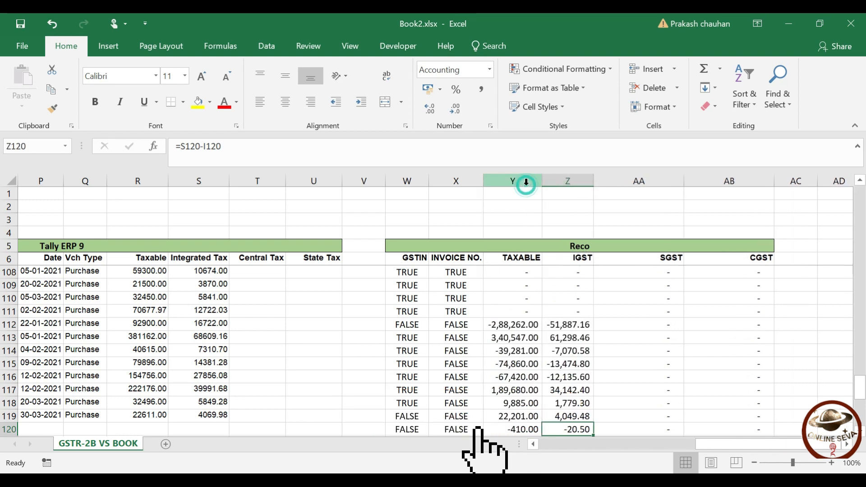
Inspect the Tally voucher number, supplier and GSTIN behind the row 112 mismatch
left_click(514, 325)
key("Left")
key("Left")
key("Left")
key("Left")
key("Left")
key("Left")
key("Left")
key("Left")
key("Left")
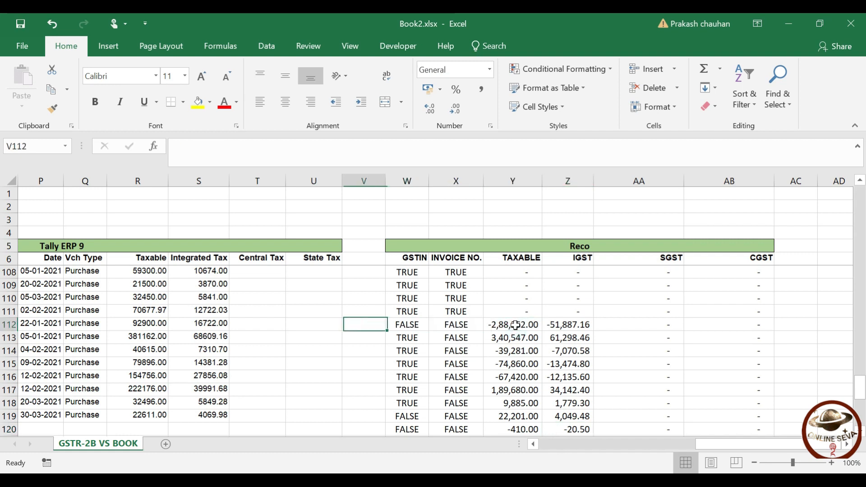
key("Left")
key("Left")
key("Left")
key("Left")
key("Left")
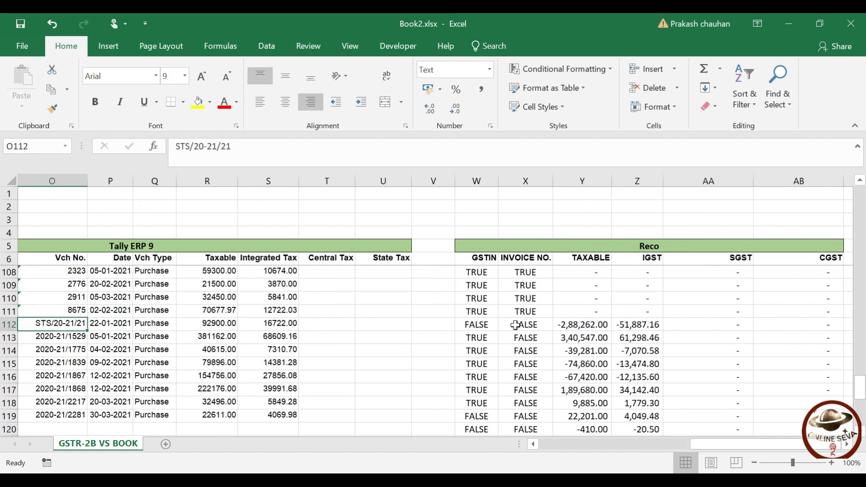
key("Right")
key("Right")
key("Right")
key("Right")
key("Right")
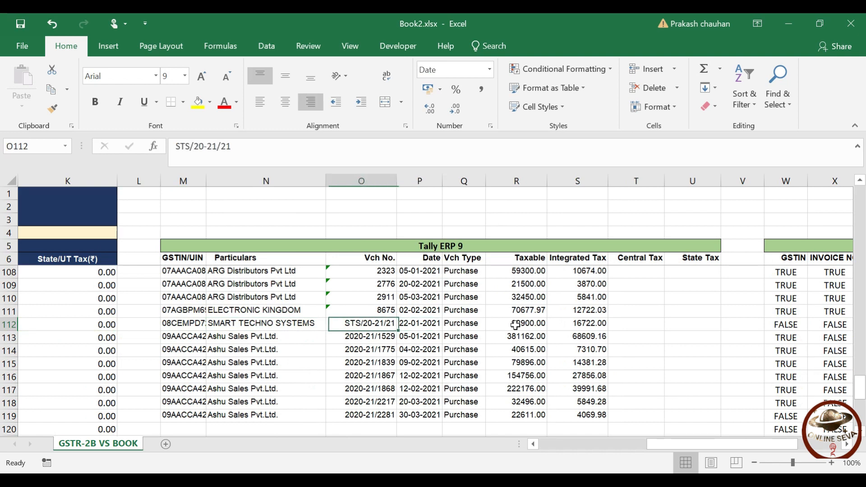
key("Left")
key("Left")
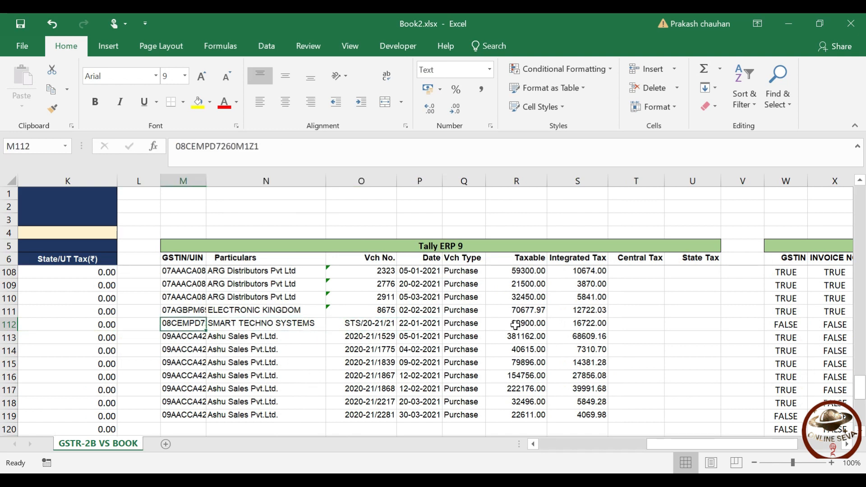
Compare the row 112 Tally entry with the GSTR-2B supplier, invoice number and taxable value in the same row
key("Left")
key("Left")
key("Left")
key("Left")
key("Left")
key("Left")
key("Left")
key("Left")
key("Left")
key("Left")
key("Left")
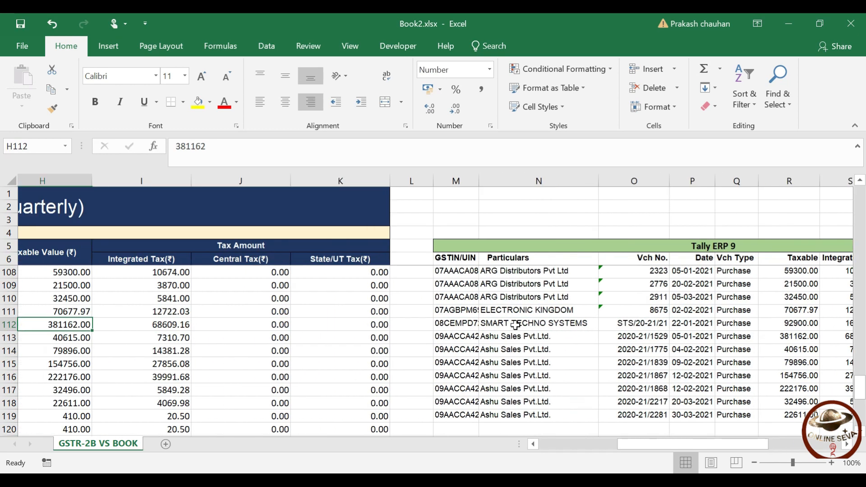
key("Left")
key("Right")
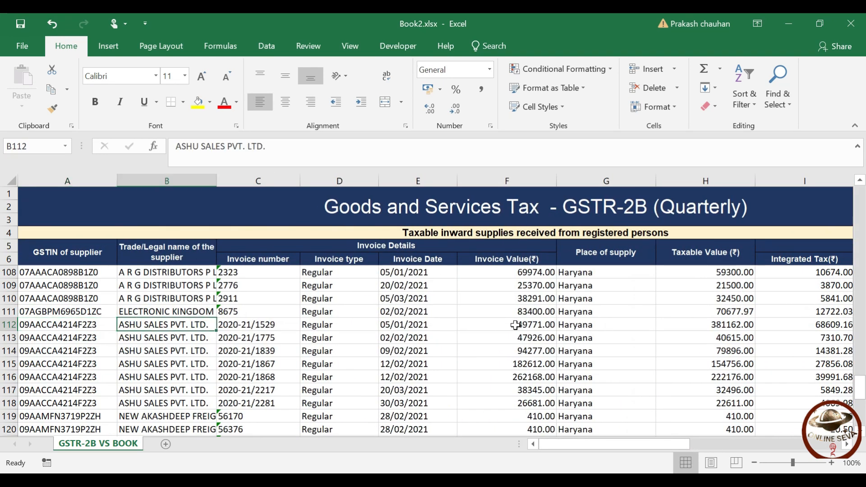
Trace row 112 from the GSTR-2B supplier across to the Tally entry and compare it with the Tally row below
key("Right")
key("Right")
key("Right")
key("Right")
key("Right")
key("Right")
key("Right")
key("Right")
key("Right")
key("Right")
key("Right")
key("Right")
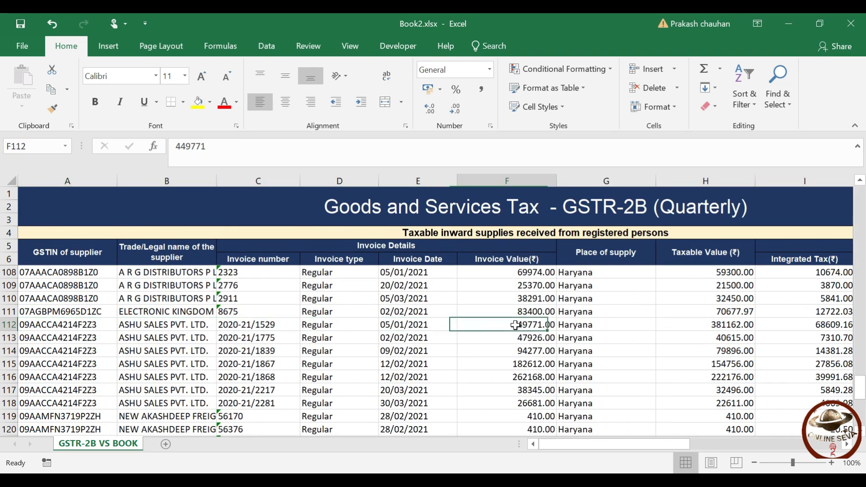
key("Right")
key("Right")
key("Right")
key("Right")
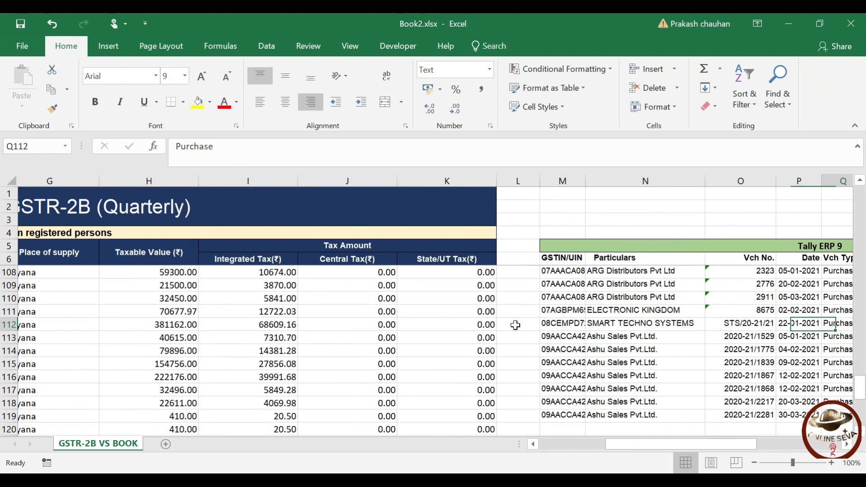
key("Left")
key("Left")
key("Left")
key("Down")
key("Up")
Insert blank cells in row 112 of the GSTR-2B table, columns A to K, shifting the existing entries down
key("Left")
key("Left")
key("Left")
key("Left")
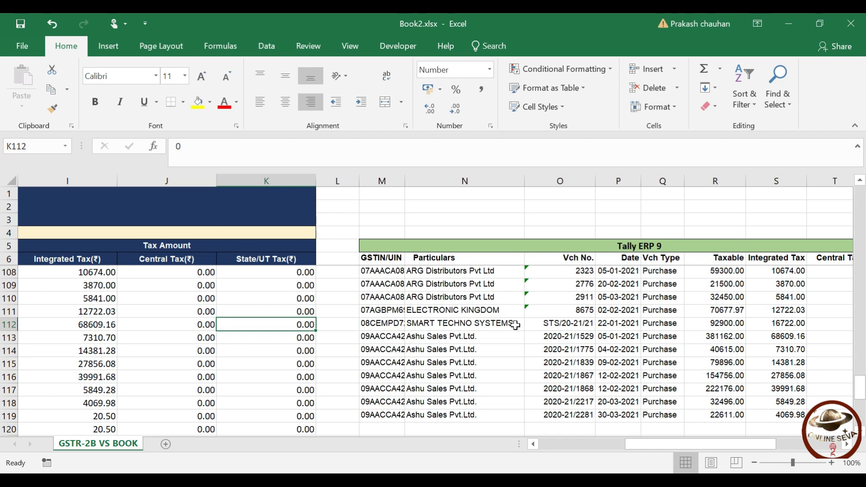
key("shift+Left")
key("shift+Left")
key("shift+Left")
key("shift+Left")
key("shift+Left")
key("shift+Left")
key("shift+Left")
key("shift+Left")
key("shift+Left")
key("shift+Left")
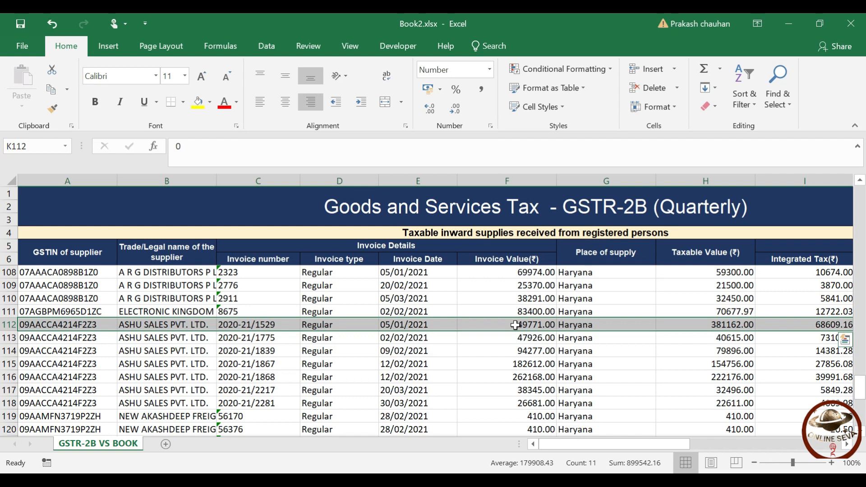
key("ctrl+shift+plus")
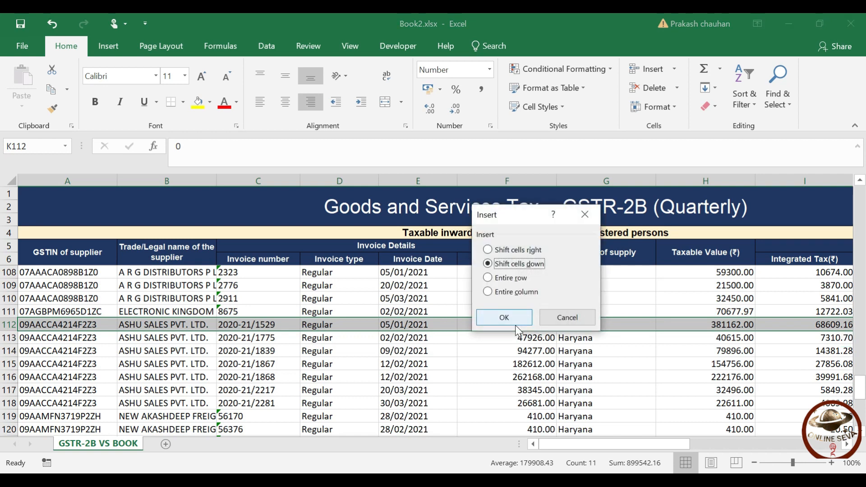
left_click(515, 323)
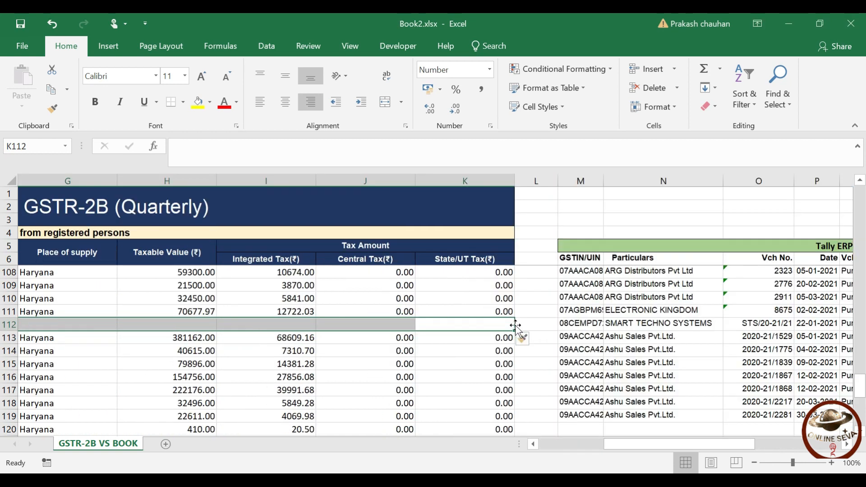
Examine the row 112 Tally entry and its Reco differences across to the end of the row
key("Right")
key("Right")
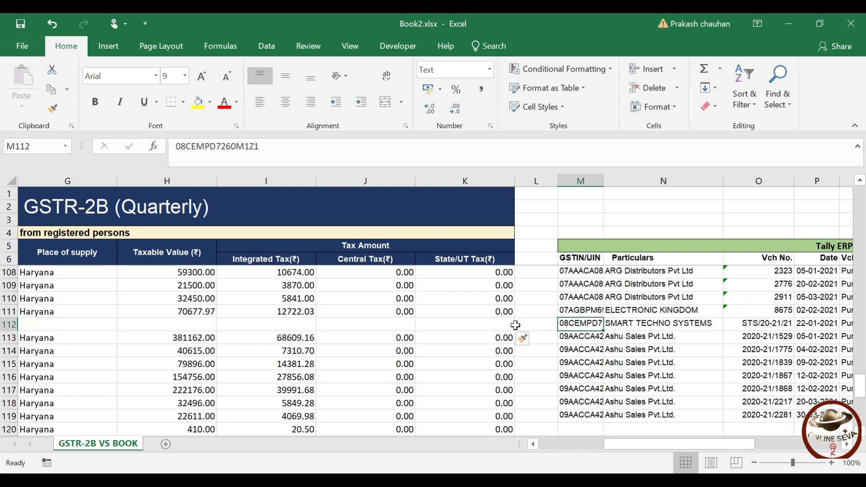
key("shift+Right")
key("shift+Right")
key("shift+Right")
key("shift+Right")
key("shift+Right")
key("shift+Right")
key("shift+Right")
key("shift+Right")
key("shift+Right")
key("shift+Right")
key("shift+Right")
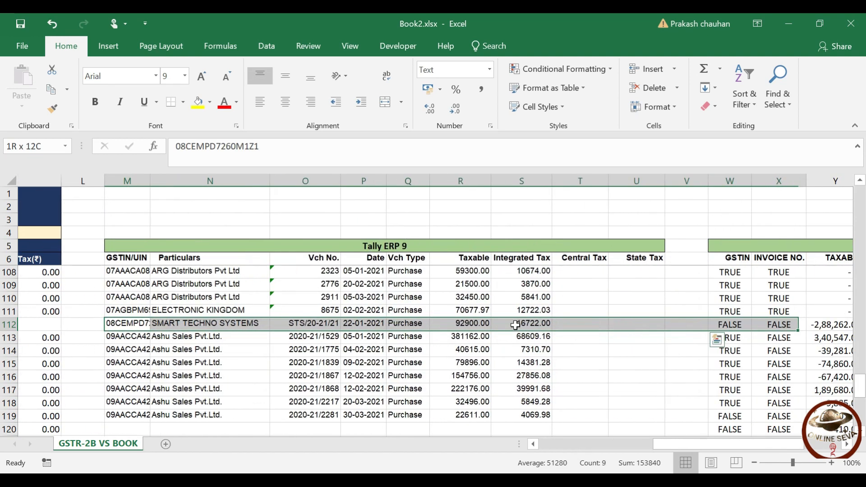
key("shift+Right")
key("shift+Right")
key("shift+Right")
key("shift+Right")
key("shift+Right")
key("shift+Right")
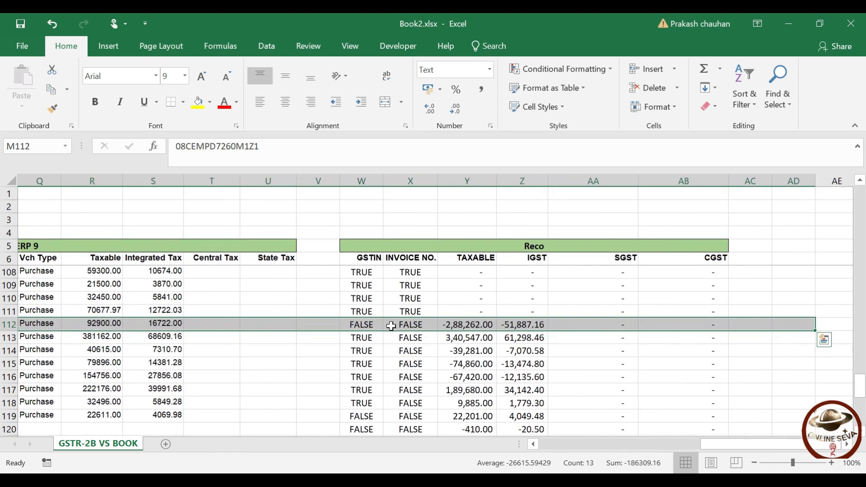
Copy the Reco formulas from row 111, columns W to AB, down through row 129
left_click_drag(367, 312, 690, 321)
key("ctrl+c")
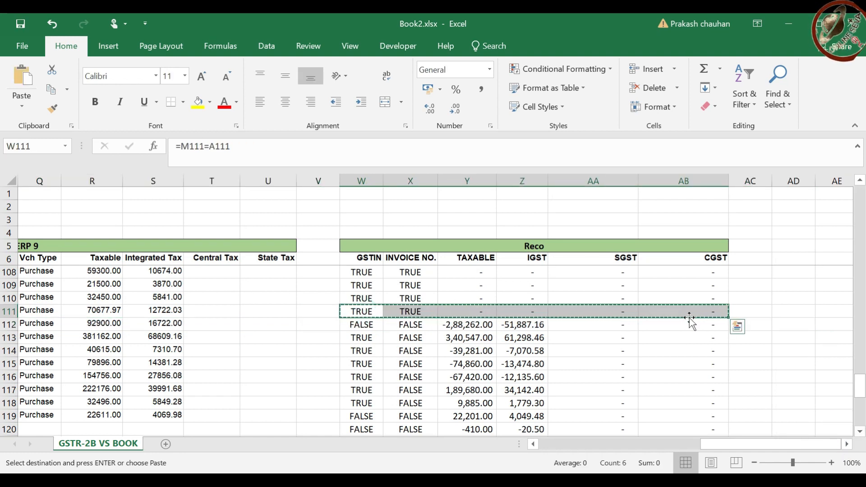
key("ctrl+shift+Down")
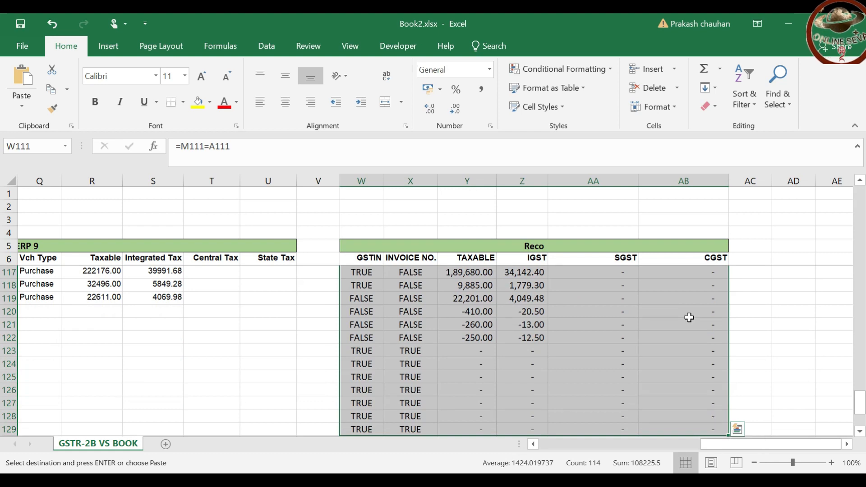
key("Return")
key("Up")
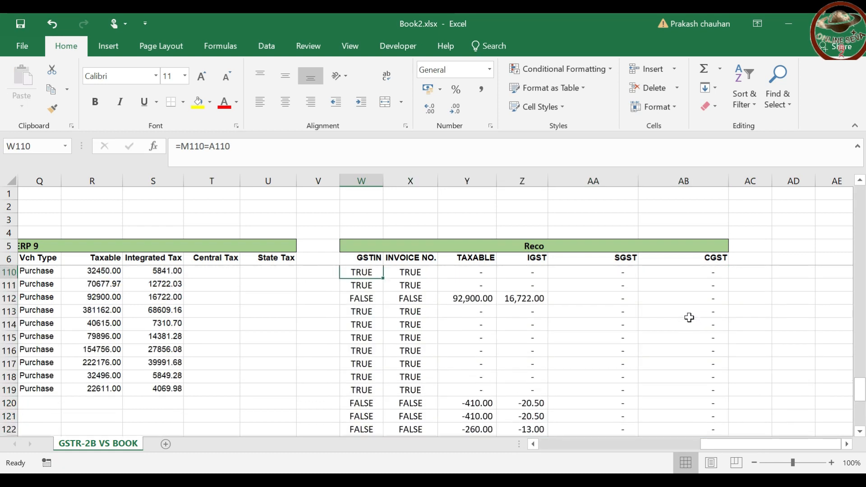
Highlight row 112 in yellow from column A through the Reco CGST column AB
key("Down")
key("Down")
key("Right")
key("Right")
key("Right")
key("Right")
key("Right")
key("Right")
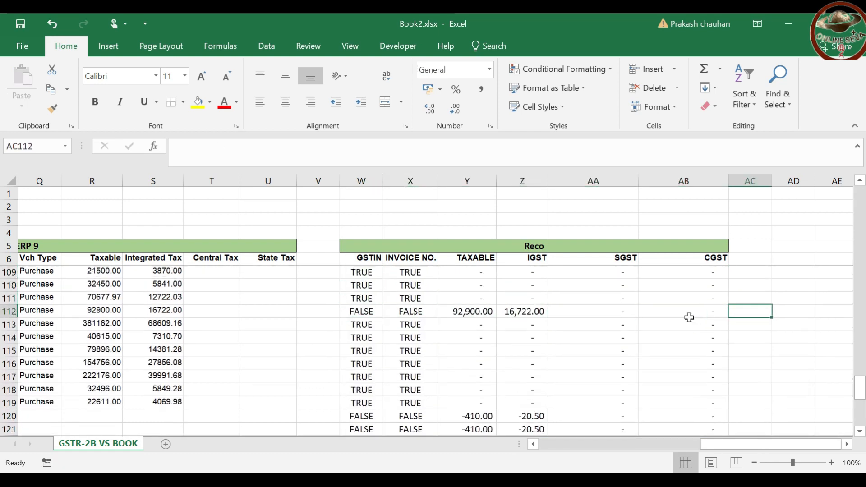
key("Left")
key("shift+Left")
key("shift+Left")
key("shift+Left")
key("shift+Left")
key("shift+Left")
key("shift+Left")
key("shift+Left")
key("shift+Left")
key("shift+Left")
key("shift+Left")
key("shift+Left")
key("shift+Left")
key("shift+Left")
key("shift+Left")
key("shift+Left")
key("shift+Left")
key("shift+Left")
key("shift+Left")
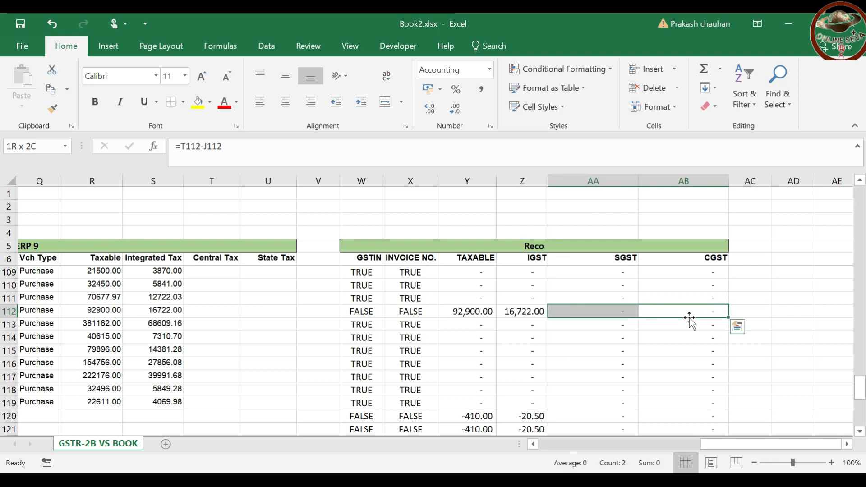
key("shift+Left")
key("shift+Left")
key("shift+Left")
key("shift+Left")
key("shift+Left")
key("shift+Left")
key("shift+Left")
key("shift+Left")
key("shift+Left")
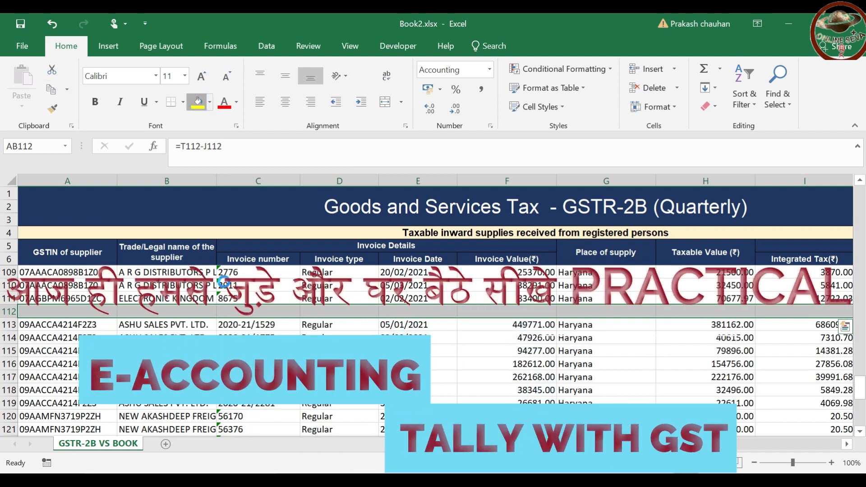
Enter the remark "This bill is not mention on GSTR-2B" in AC112, beside the highlighted row
key("Right")
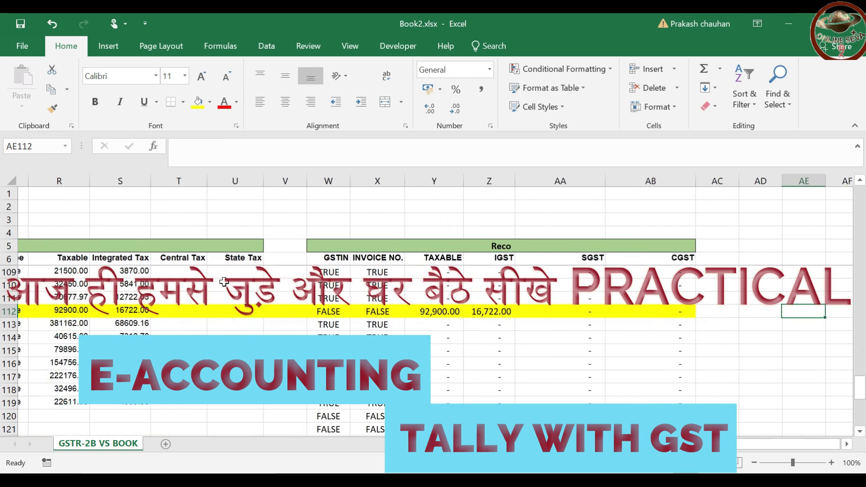
type("T")
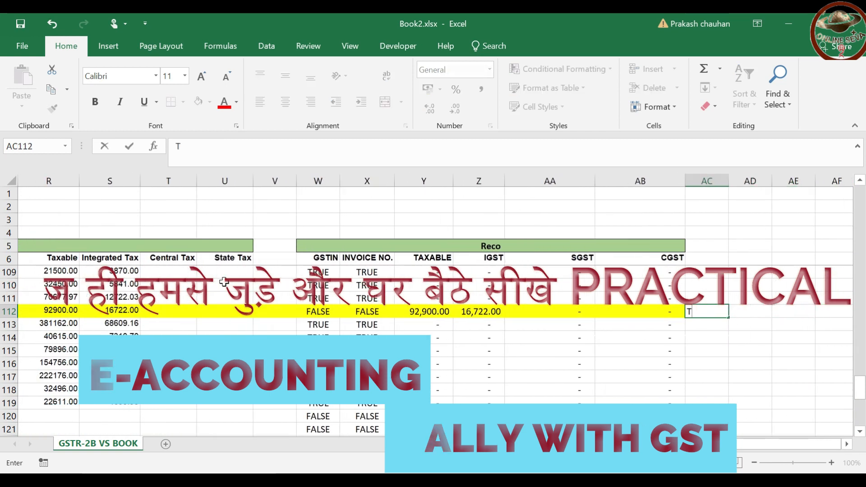
type("his bill is not mention on GSTR-2B")
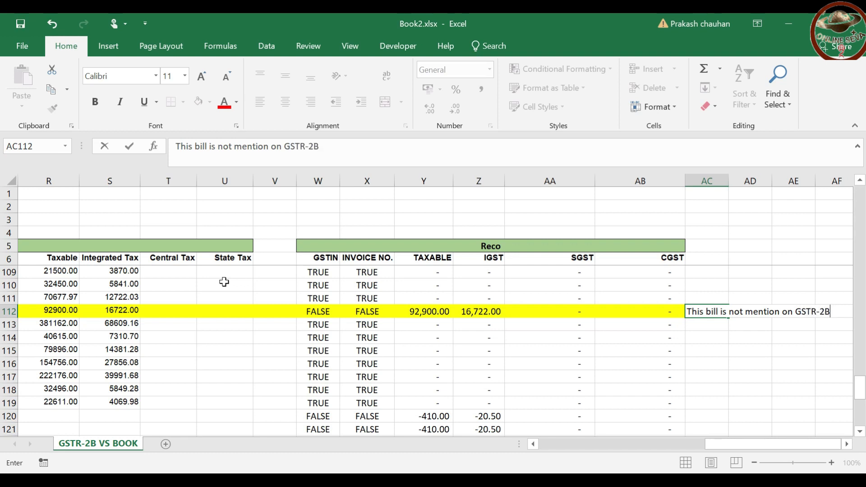
key("Return")
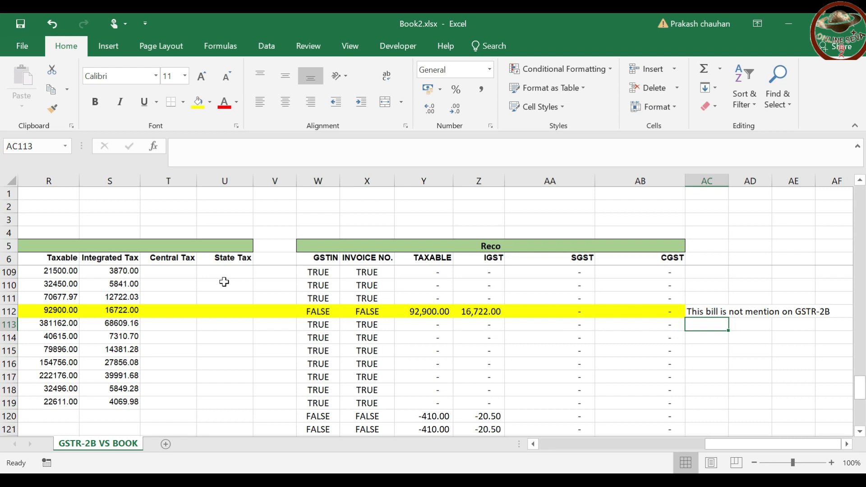
key("Up")
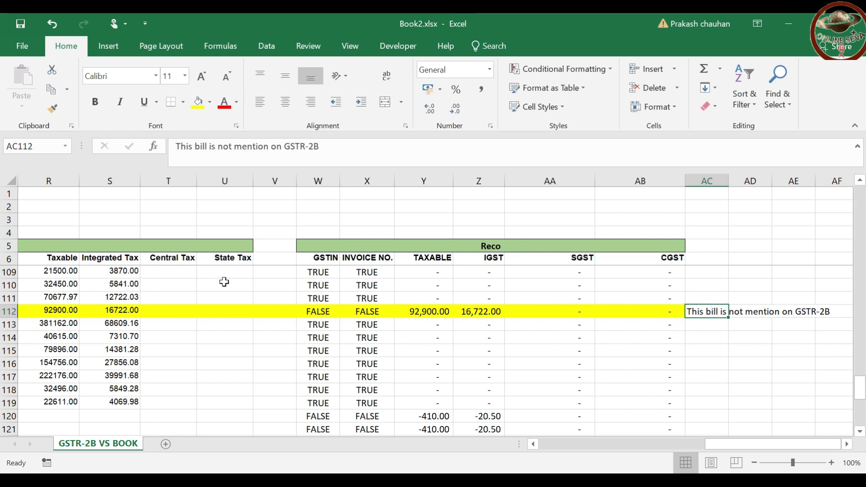
Fill the remark cell AC112 with yellow to match its highlighted row
left_click(198, 103)
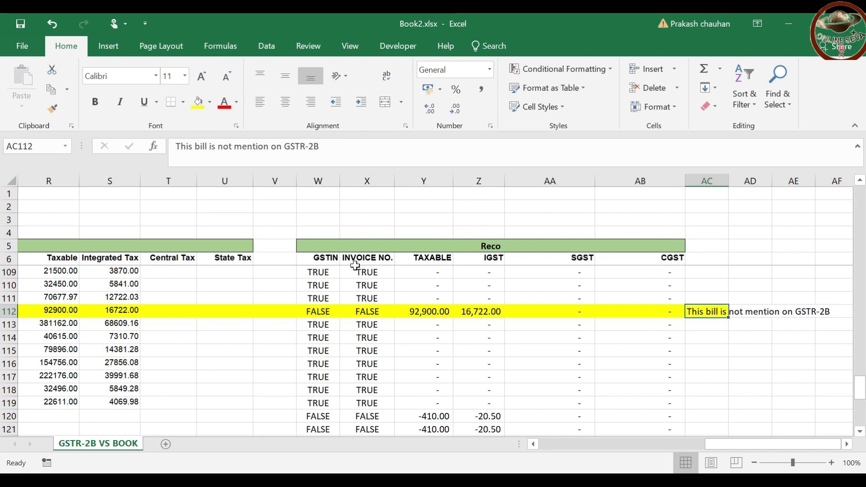
key("Return")
Clear the surplus reconciliation formulas in W124:AB129 below the last invoice row
key("Down")
key("Down")
key("Down")
key("Down")
key("Down")
key("Down")
key("Down")
key("Down")
key("Down")
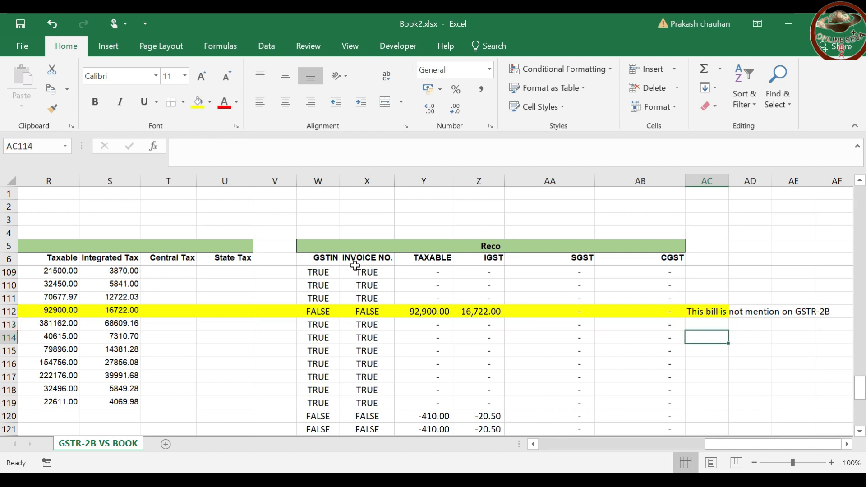
key("Down")
key("Down")
key("Down")
key("Down")
key("Down")
key("Down")
key("Down")
key("Down")
key("Down")
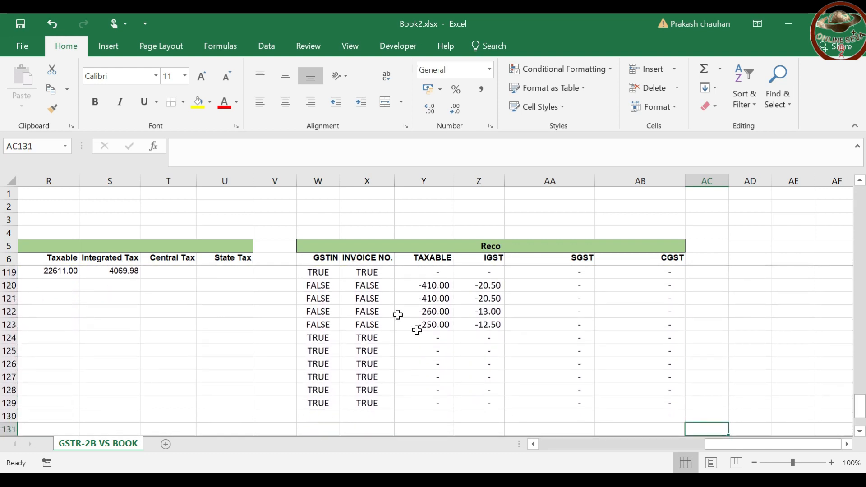
left_click_drag(327, 338, 679, 407)
key("Delete")
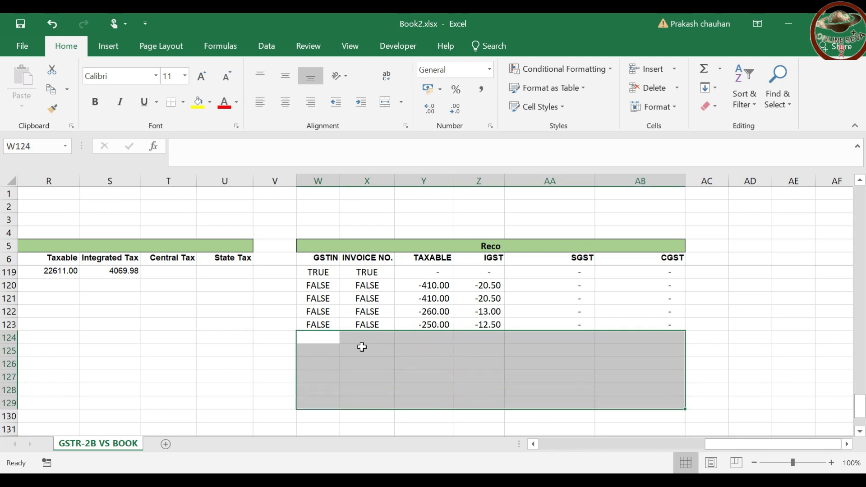
Examine the last invoice rows, down to row 123, across the GSTR-2B, Tally ERP 9 and Reco sections
left_click(323, 343)
key("Up")
key("Left")
key("Left")
key("Left")
key("Left")
key("Left")
key("Left")
key("Left")
key("Left")
key("Left")
key("Left")
key("Left")
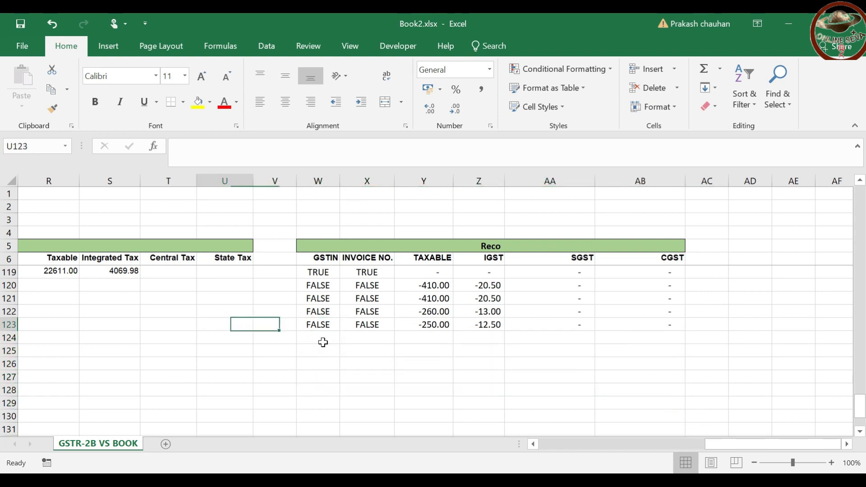
key("Left")
key("Left")
key("Left")
key("Left")
key("Left")
key("Left")
key("Left")
key("Left")
key("Left")
key("Left")
key("Left")
key("Right")
key("Right")
key("Right")
key("Right")
key("Right")
key("Right")
key("Right")
key("Right")
key("Right")
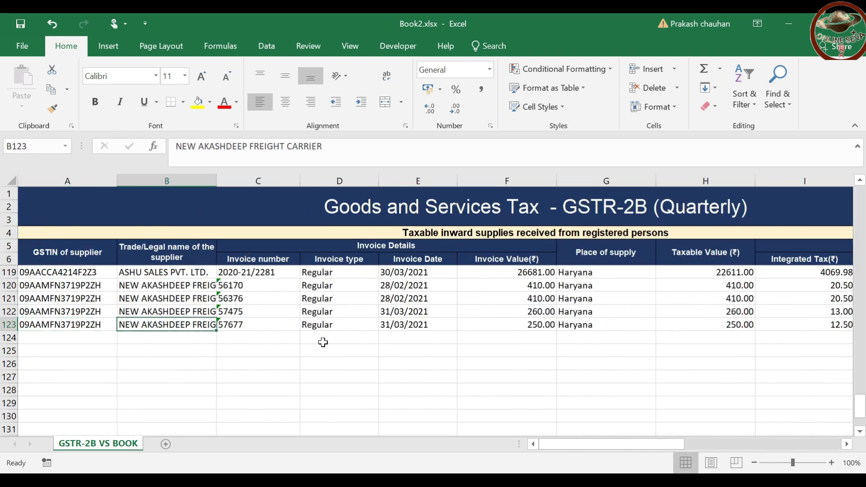
key("Right")
key("Right")
key("Right")
key("Right")
key("Right")
key("Right")
key("Right")
key("Right")
key("Right")
key("Right")
key("Right")
key("Right")
key("Right")
key("Right")
key("Right")
key("Right")
key("Right")
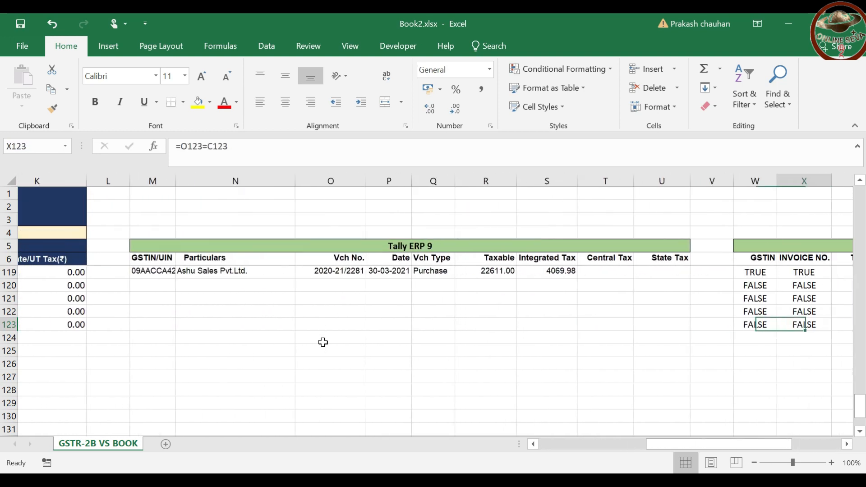
key("Right")
key("Right")
Highlight the mismatched rows 120 to 123, from column A to AC, with a light green fill
key("Up")
key("Up")
key("Up")
key("Up")
key("Up")
key("Up")
key("Up")
key("Up")
key("Up")
key("Up")
key("Up")
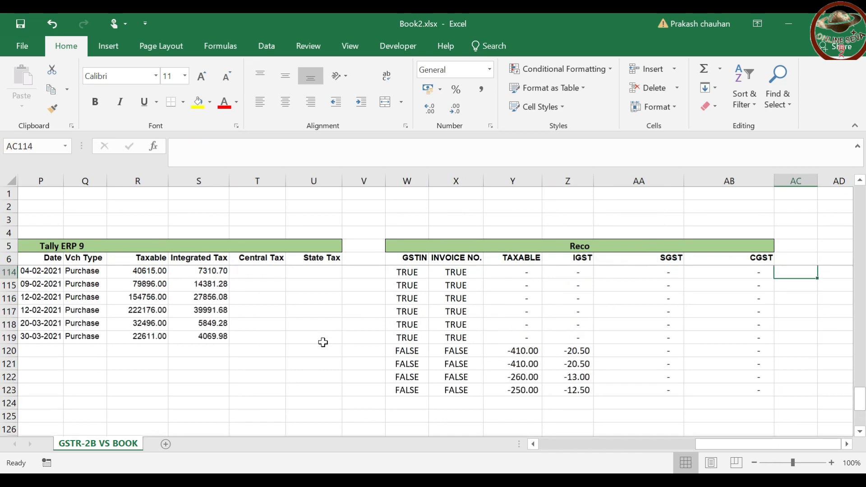
left_click_drag(404, 375, 743, 418)
left_click_drag(751, 377, 377, 428)
left_click_drag(794, 381, 11, 418)
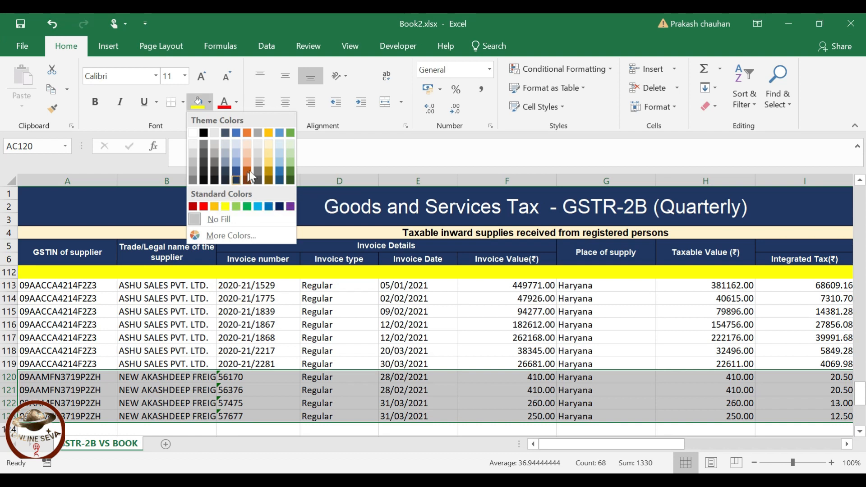
left_click(290, 163)
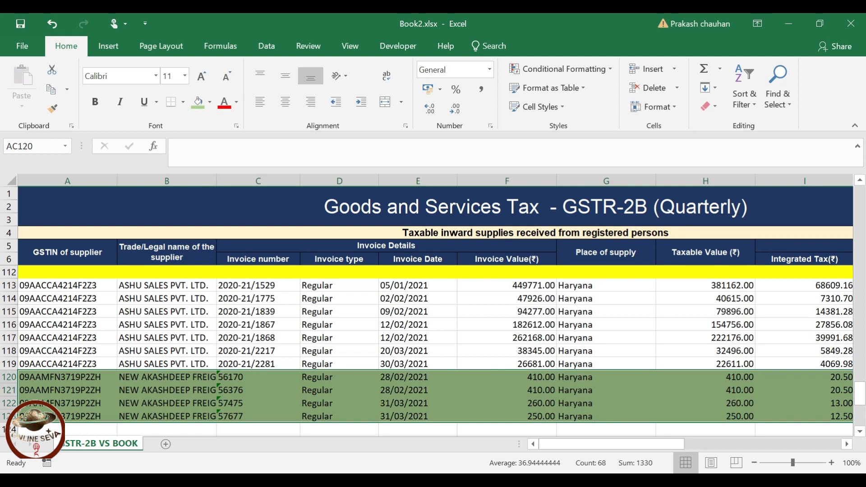
Enter the remark "This bill is not mention in book" in AC120
key("Right")
key("Right")
key("Right")
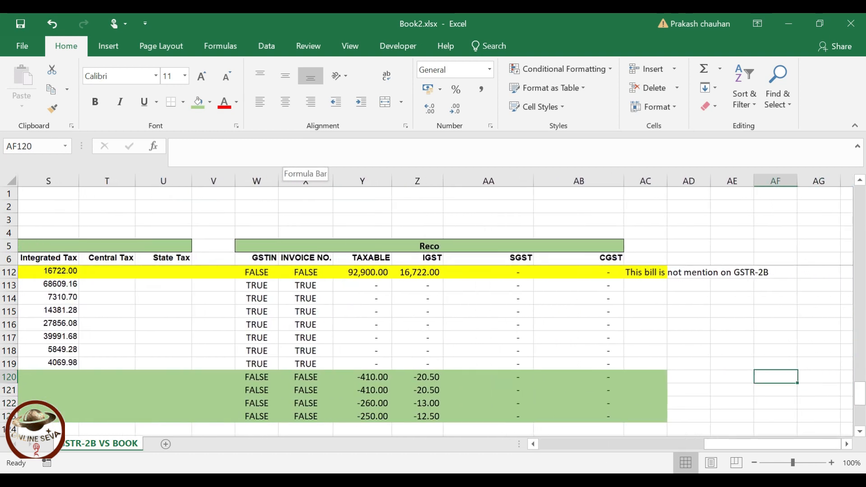
key("Left")
key("Left")
key("Left")
type("This")
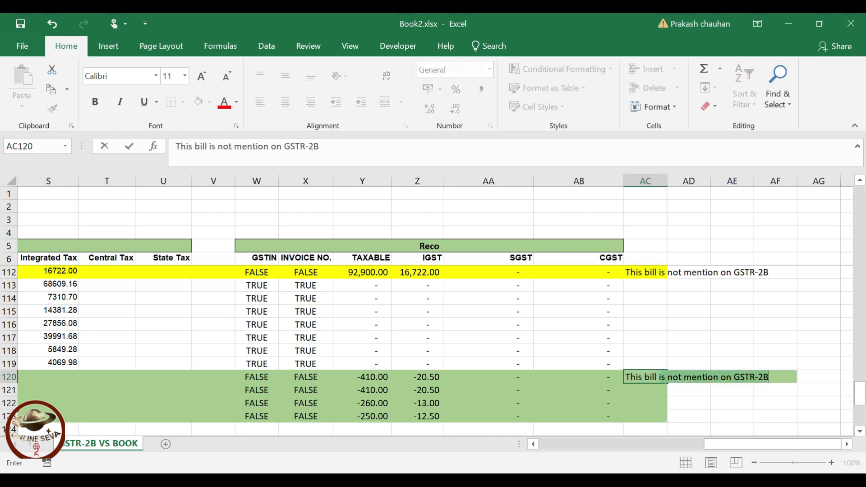
type(" bill is not mention in boo")
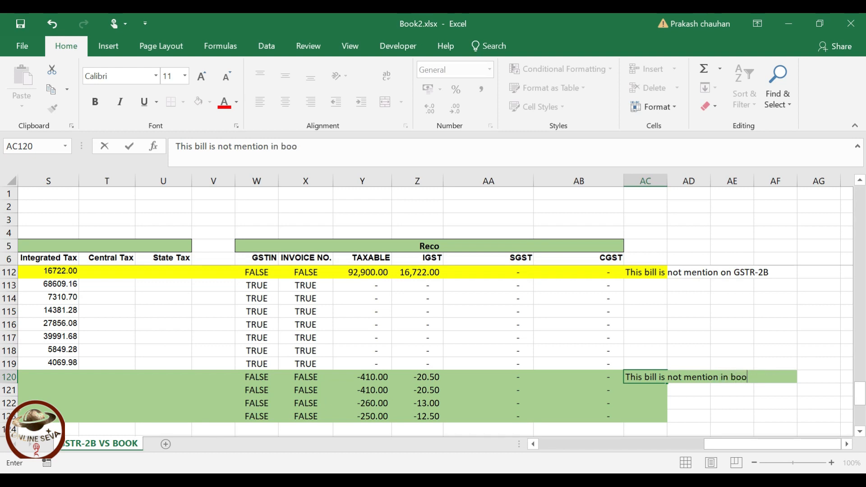
type("k")
key("Return")
key("Up")
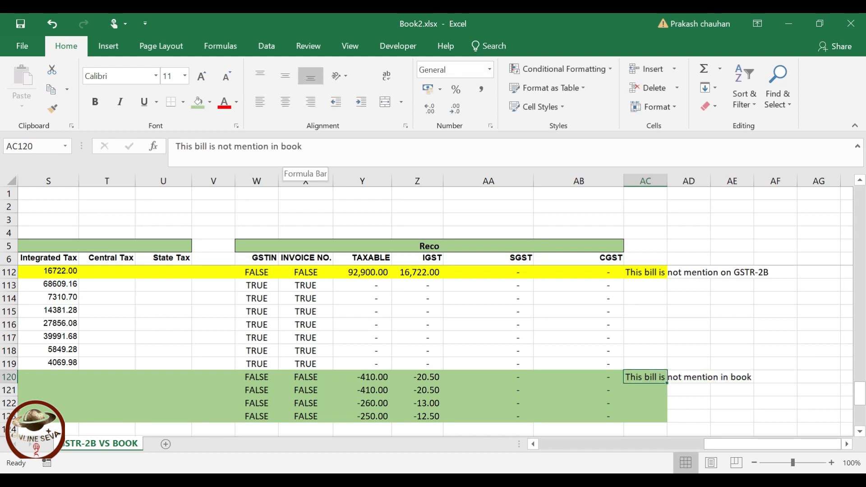
Copy the remark in AC120 down to the other green rows, AC121 to AC123
key("ctrl+c")
key("shift+Down")
key("shift+Down")
key("shift+Down")
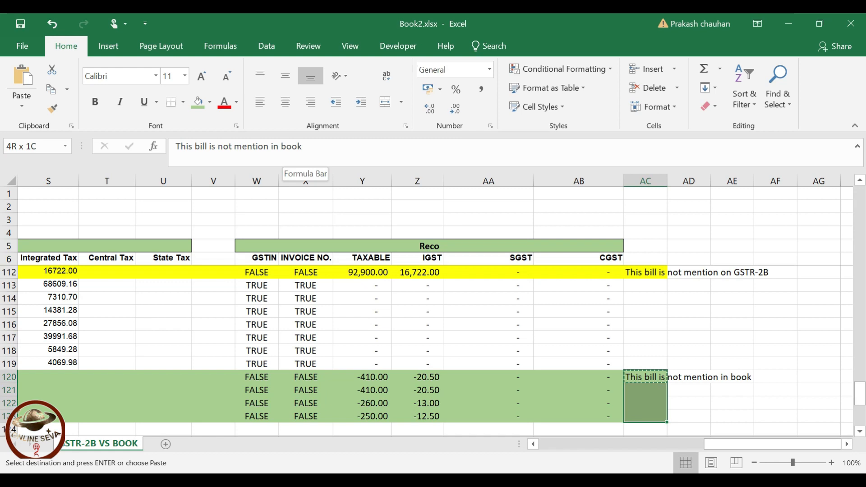
key("Return")
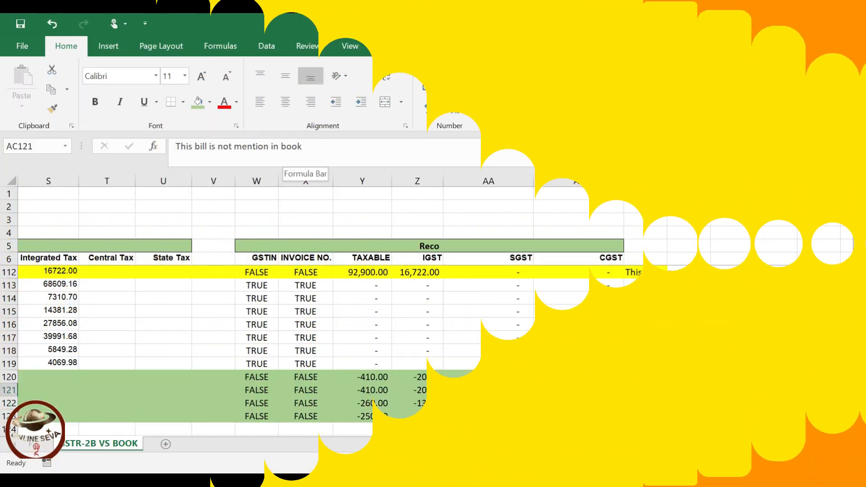
key("Up")
key("Up")
key("Down")
key("Down")
key("Down")
key("Up")
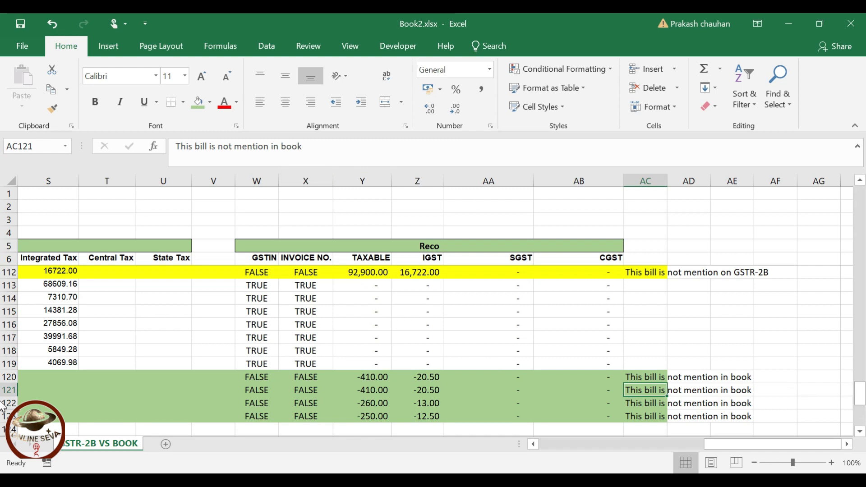
Start a custom sort on A17:AB123 and delete the existing sort levels for columns M and O
scroll(712, 336, "up", 20)
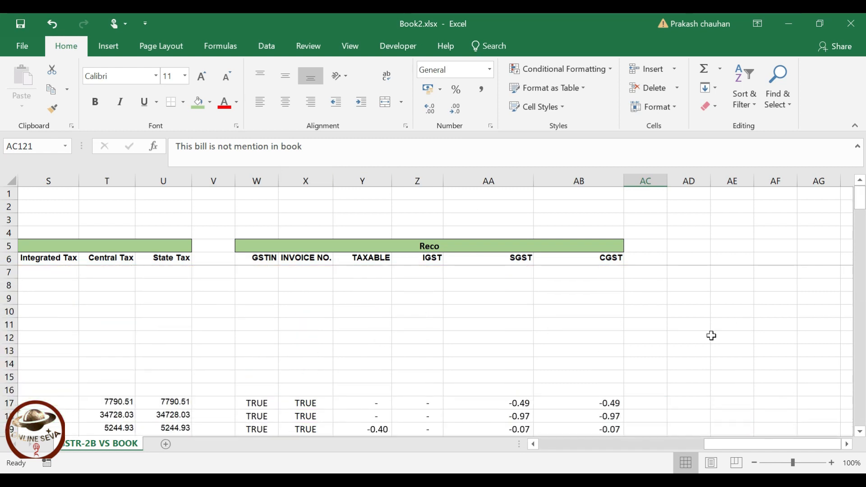
left_click(586, 401)
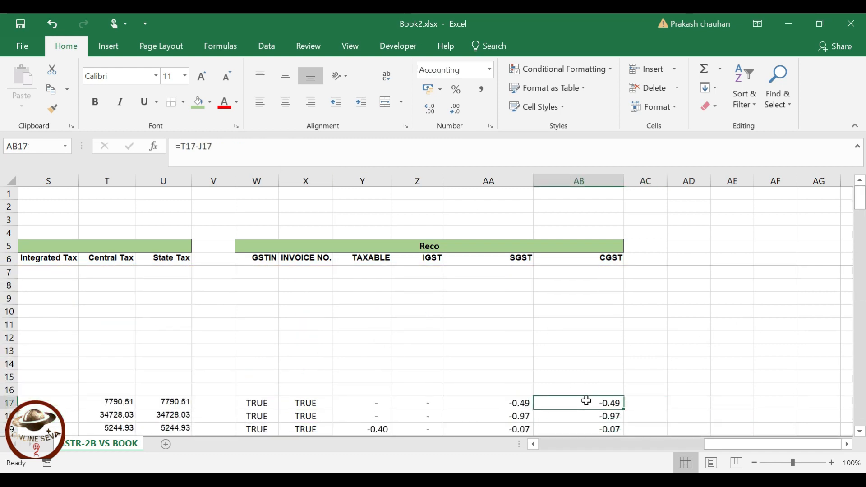
key("shift+Left")
key("shift+Left")
key("shift+Left")
key("shift+Left")
key("shift+Left")
key("shift+Left")
key("shift+Left")
key("shift+Left")
key("shift+Left")
key("shift+Left")
key("shift+Left")
key("shift+Left")
key("shift+Left")
key("shift+Left")
key("shift+Left")
key("shift+Left")
key("shift+Left")
key("shift+Left")
key("shift+Left")
key("shift+Left")
key("shift+Left")
key("shift+Left")
key("shift+Left")
key("shift+Left")
key("shift+Left")
key("shift+Left")
key("shift+Left")
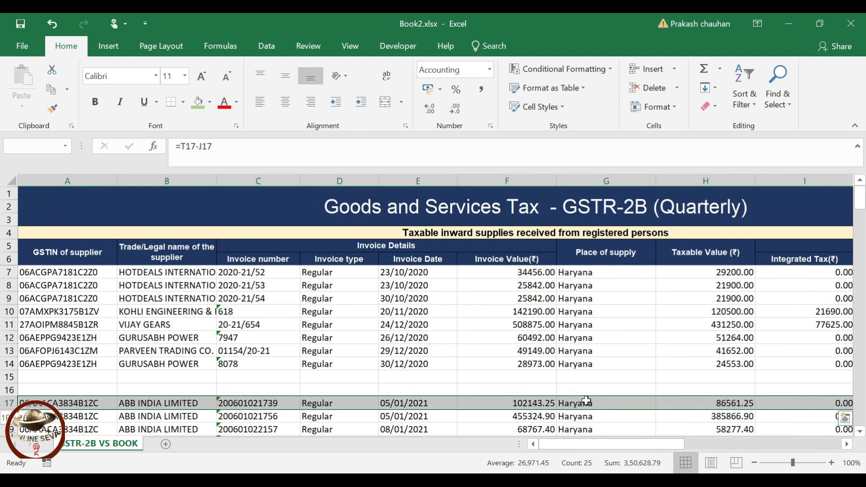
key("ctrl+shift+Down")
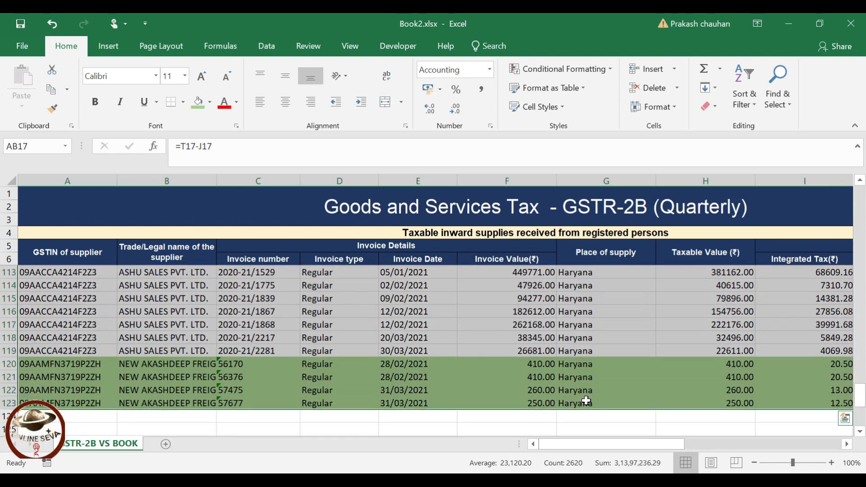
left_click(742, 100)
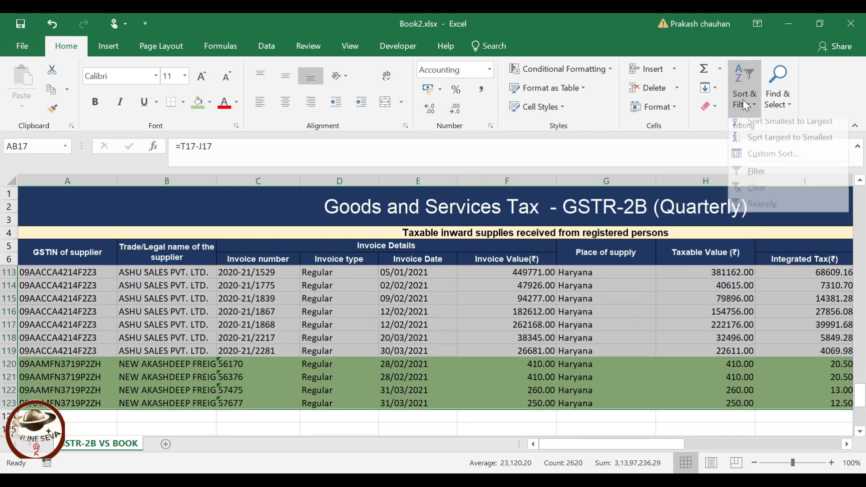
left_click(766, 162)
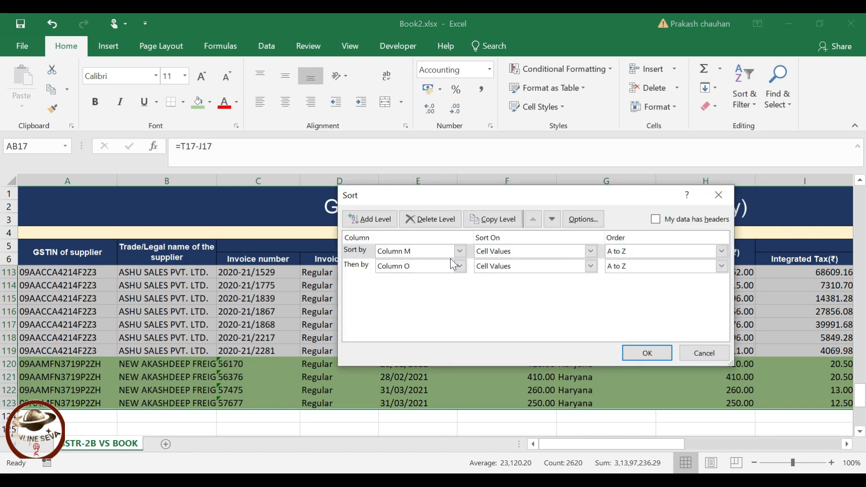
left_click(427, 222)
left_click(427, 222)
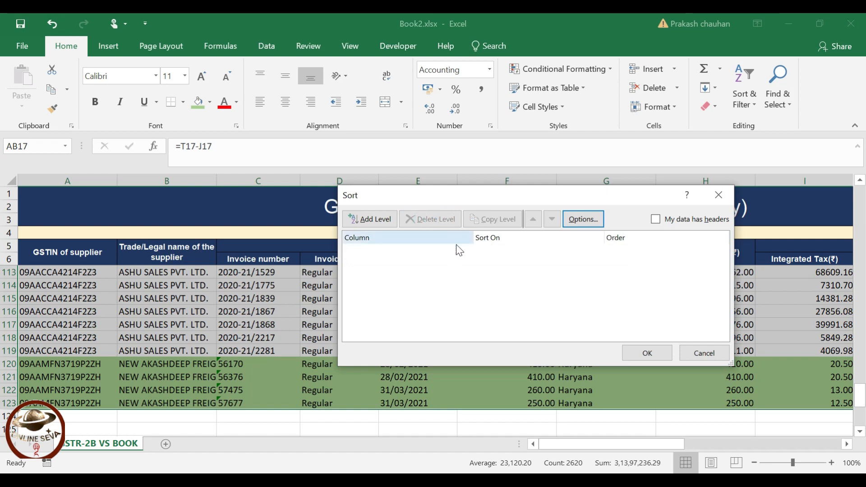
Sort the selected range by column A's cell color, with yellow on top
left_click(373, 223)
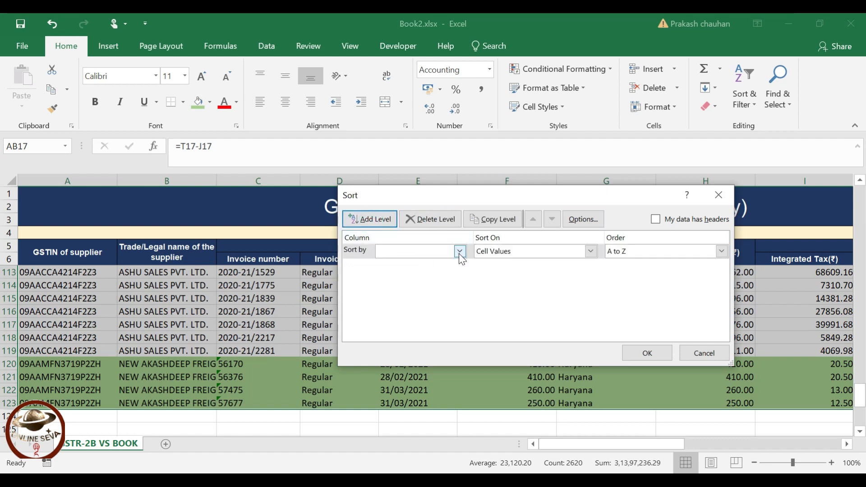
left_click(459, 253)
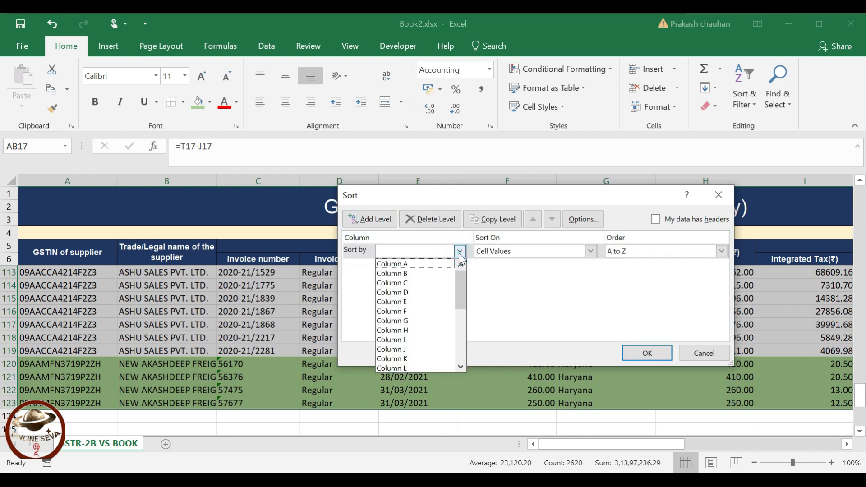
left_click(423, 265)
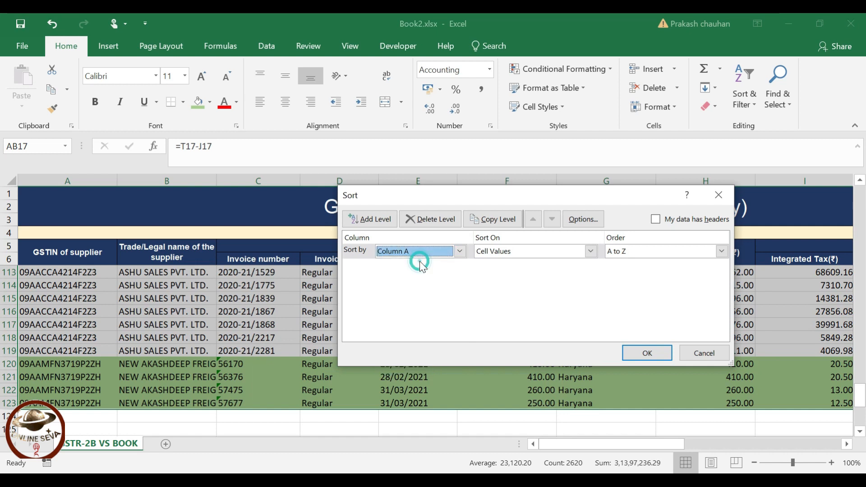
left_click(591, 251)
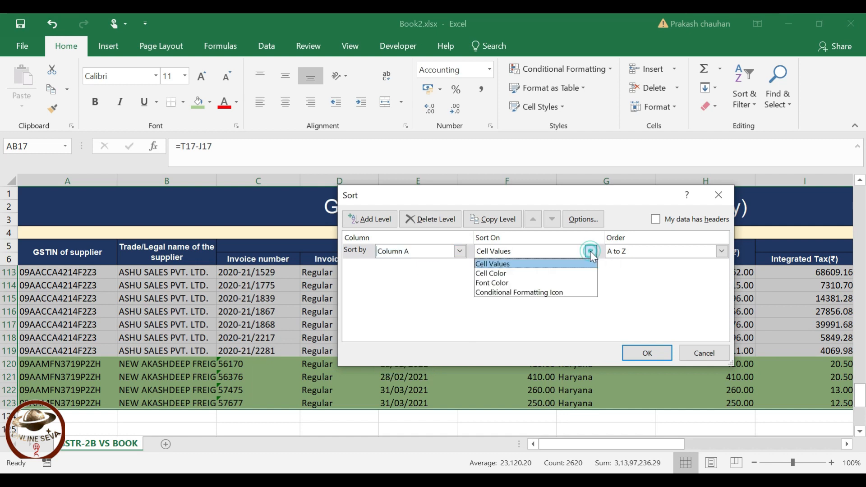
left_click(518, 273)
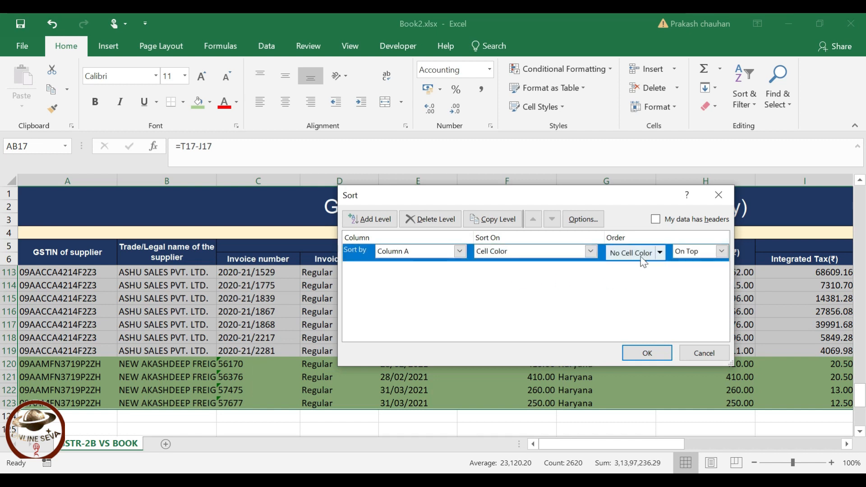
left_click(660, 253)
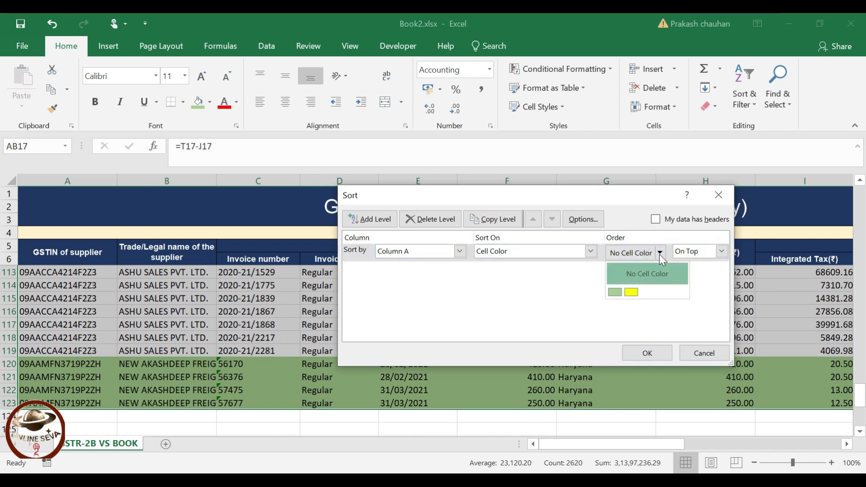
left_click(632, 293)
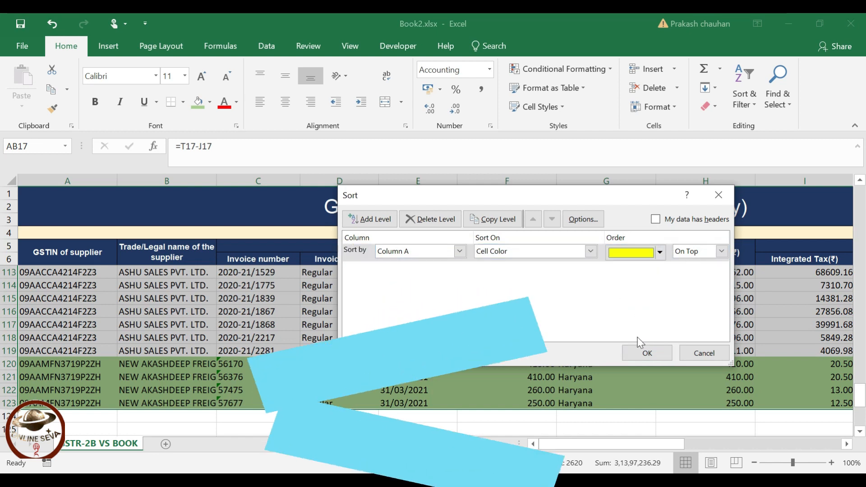
left_click(645, 353)
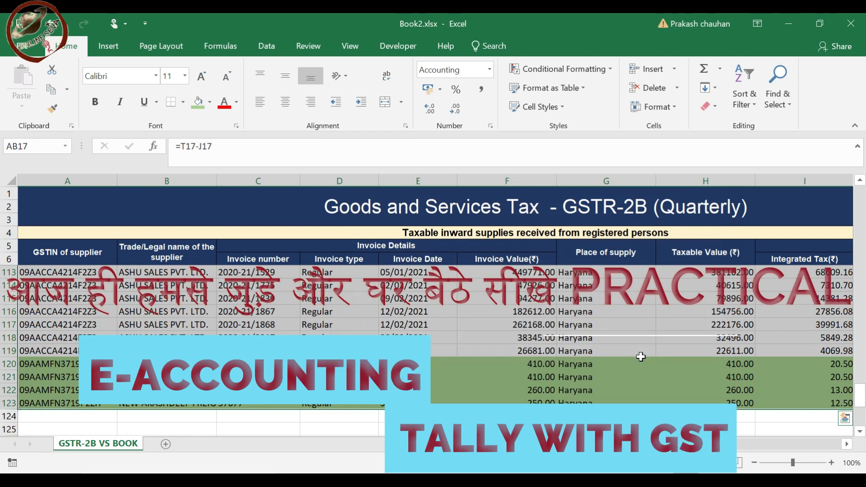
key("Right")
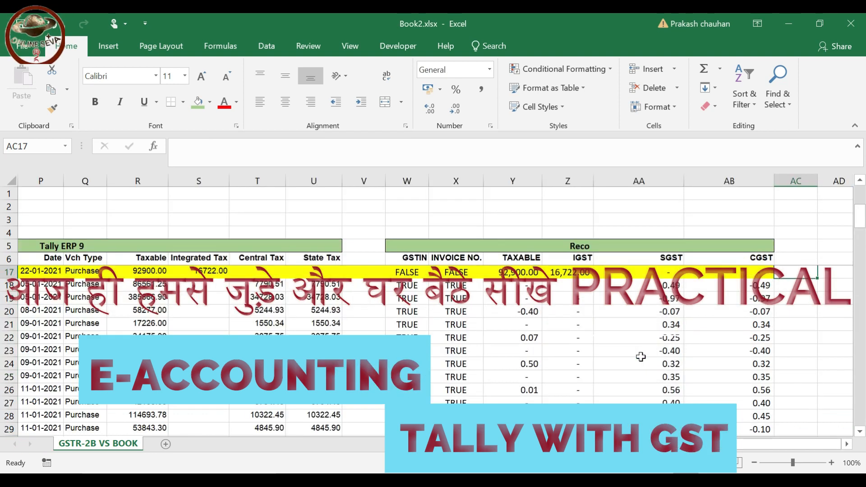
key("Up")
key("Up")
key("Down")
key("Down")
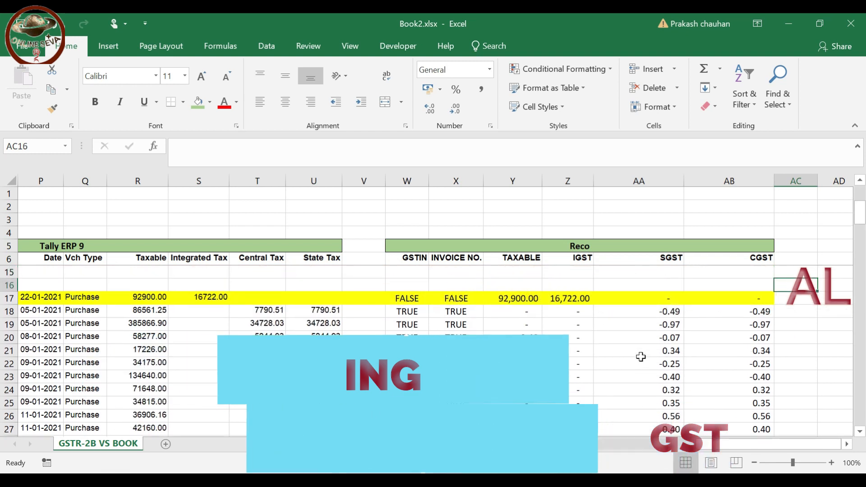
Sort the range A18:AC123 by column A's cell color, with green on top
key("Left")
key("Left")
key("Left")
key("Left")
key("Left")
key("Left")
key("Left")
key("Left")
key("Left")
key("Left")
key("Left")
key("Left")
key("Left")
key("Left")
key("Left")
key("Left")
key("Left")
key("Left")
key("Left")
key("Left")
key("Left")
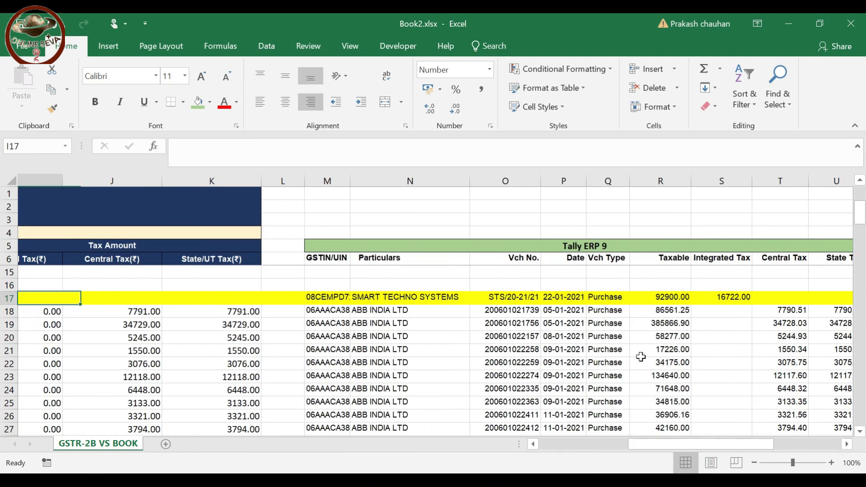
key("Left")
key("Down")
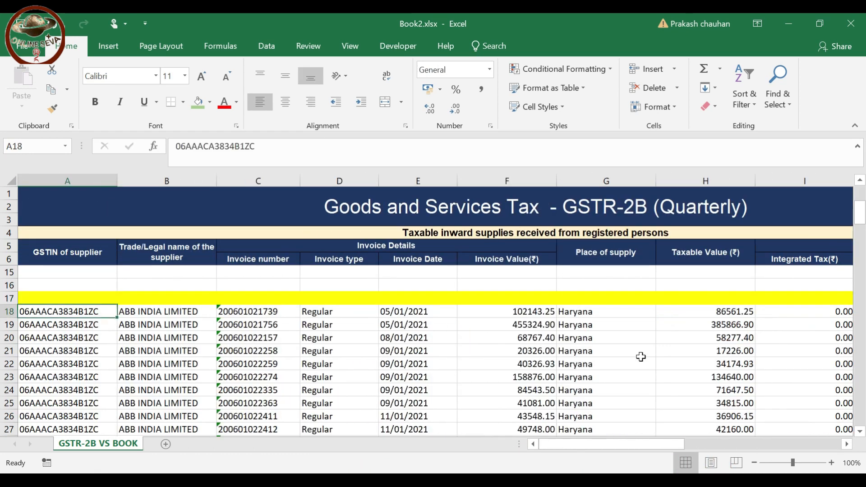
key("shift+Right")
key("shift+Right")
key("shift+Right")
key("shift+Right")
key("shift+Right")
key("shift+Right")
key("shift+Right")
key("shift+Right")
key("shift+Right")
key("shift+Right")
key("shift+Right")
key("shift+Right")
key("shift+Right")
key("shift+Right")
key("shift+Right")
key("shift+Right")
key("shift+Right")
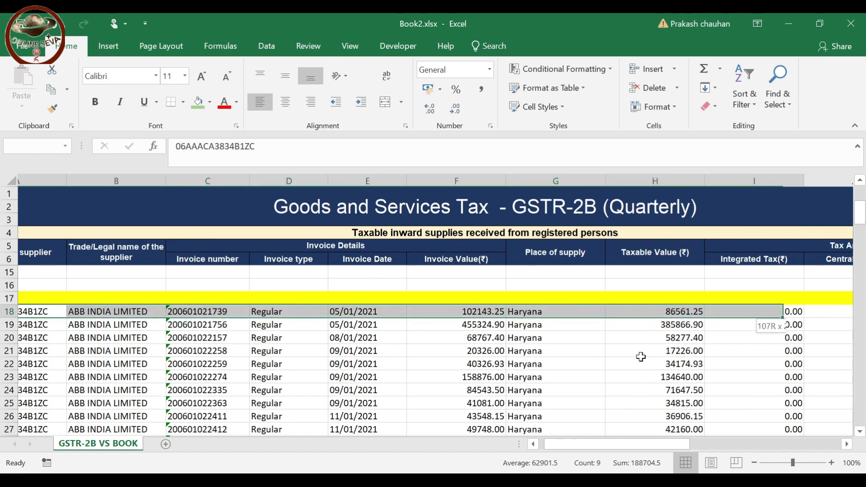
key("shift+Right")
key("shift+Right")
key("shift+Right")
key("shift+Right")
key("shift+Right")
key("shift+Right")
key("shift+Right")
key("shift+Right")
key("shift+Right")
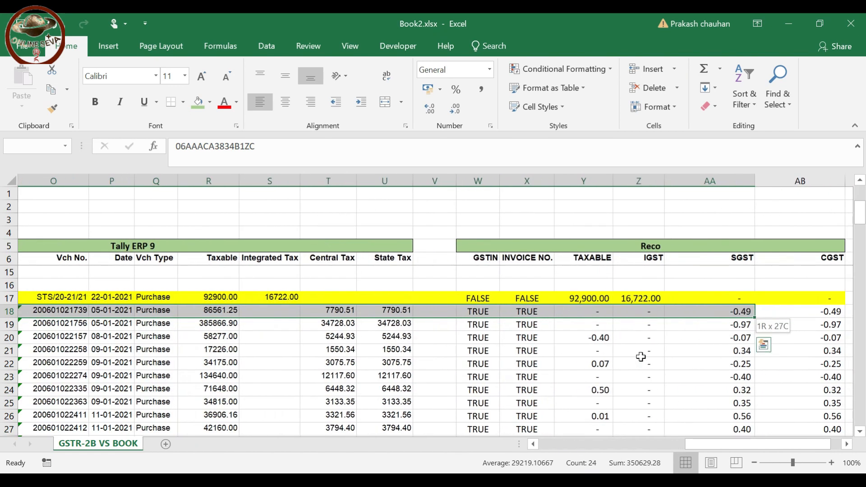
key("shift+Right")
key("ctrl+shift+Down")
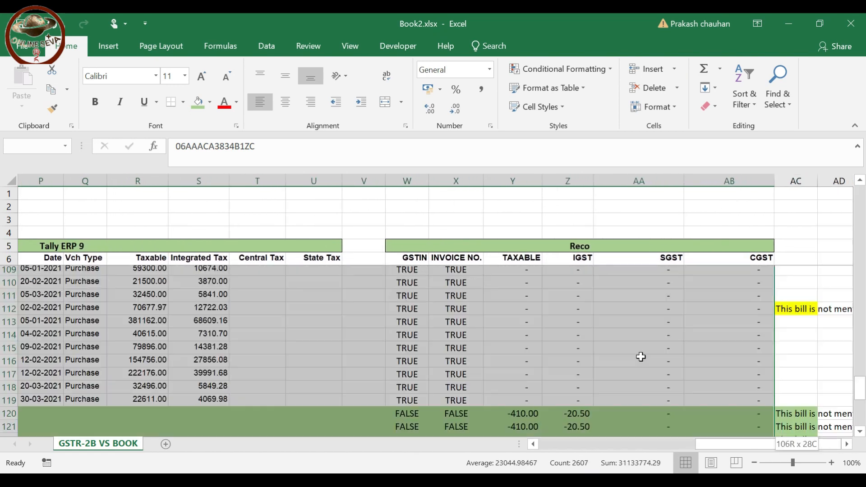
key("shift+Right")
key("shift+Down")
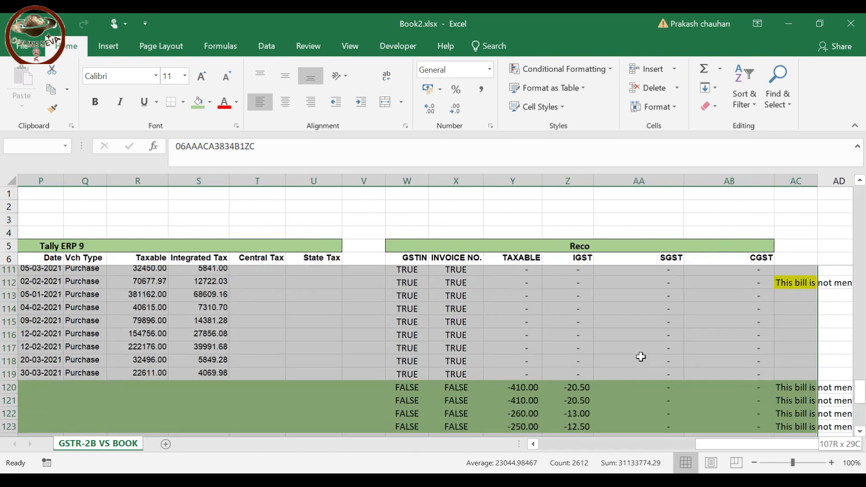
key("shift+Up")
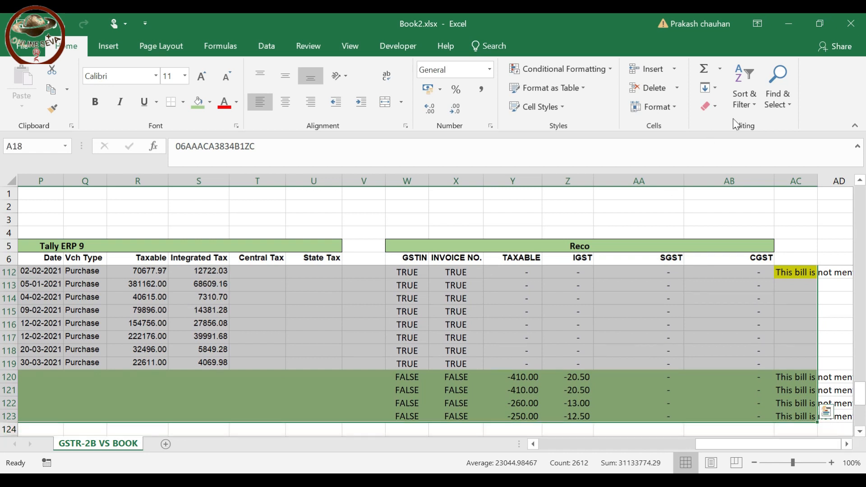
left_click(748, 106)
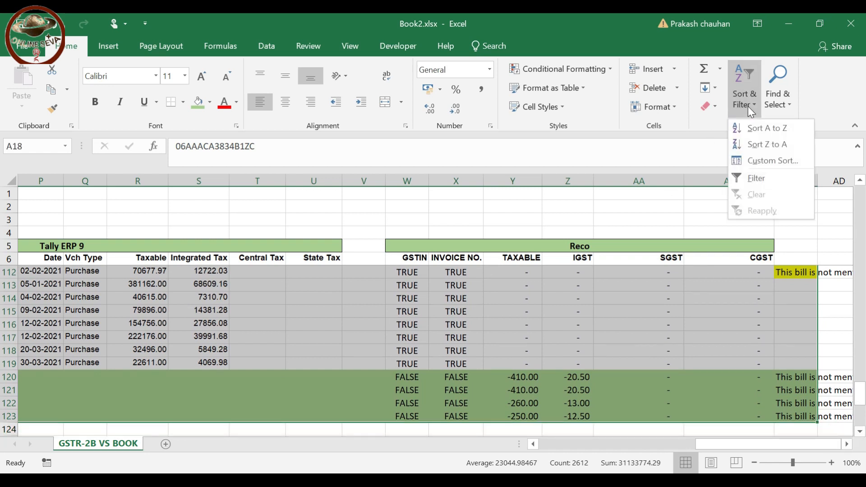
left_click(750, 156)
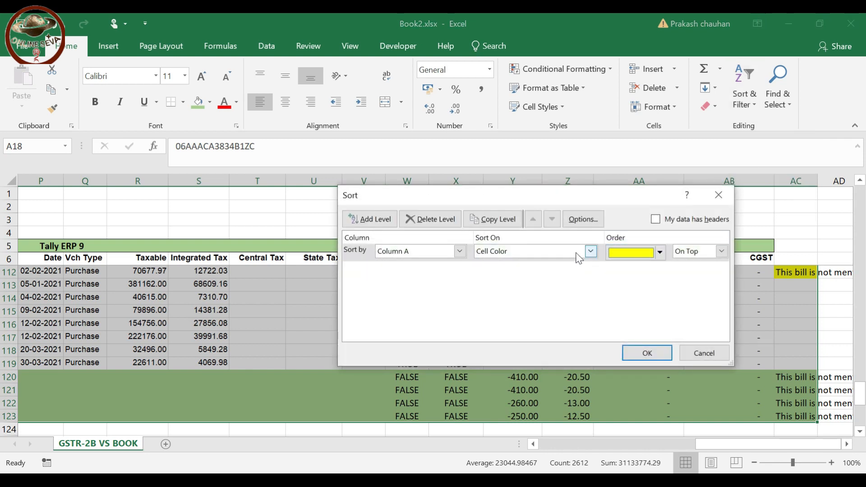
left_click(660, 253)
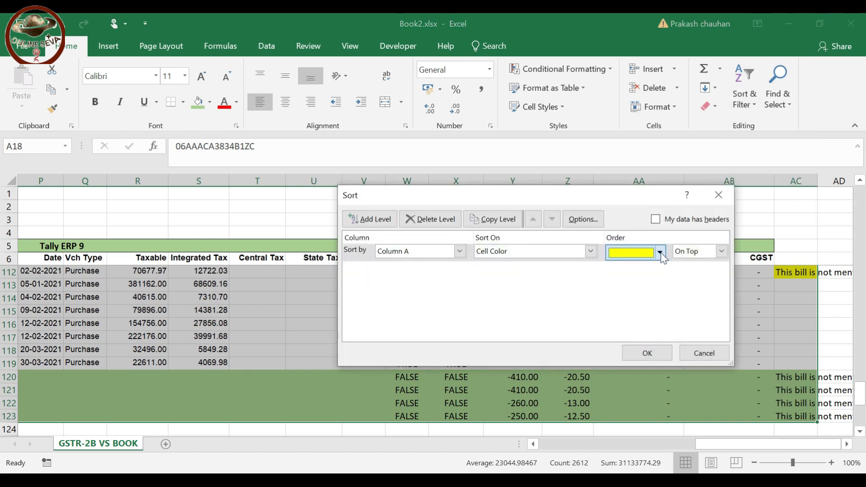
left_click(609, 293)
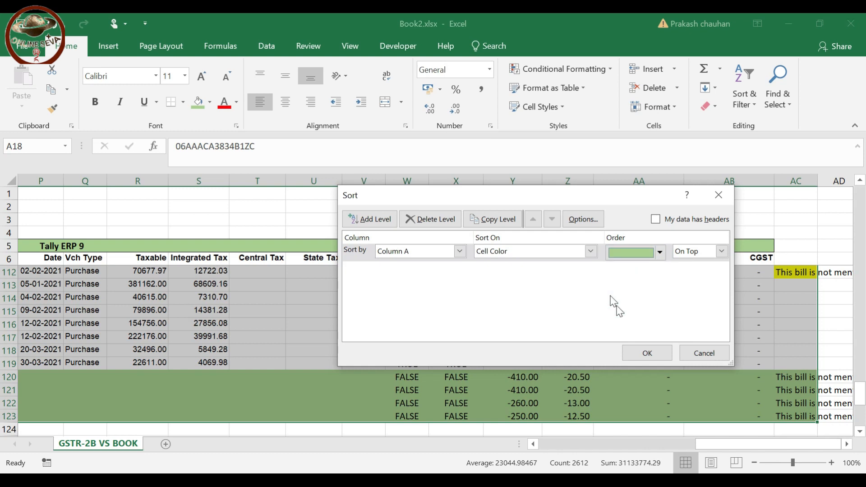
left_click(636, 353)
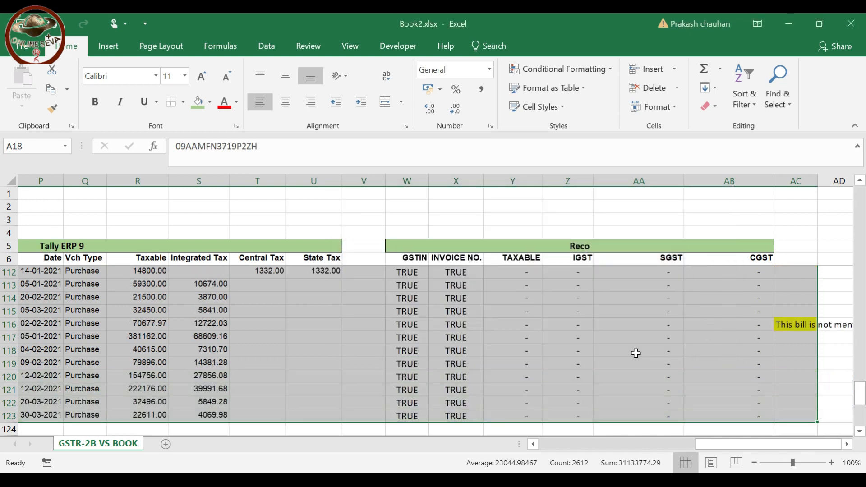
Enter the remark "This Bill is not mention on gstr-2b" in AC17, beside the yellow SMART TECHNO SYSTEMS row
key("ctrl+Home")
key("Right")
key("Right")
key("Right")
key("Right")
key("Right")
key("Right")
key("Right")
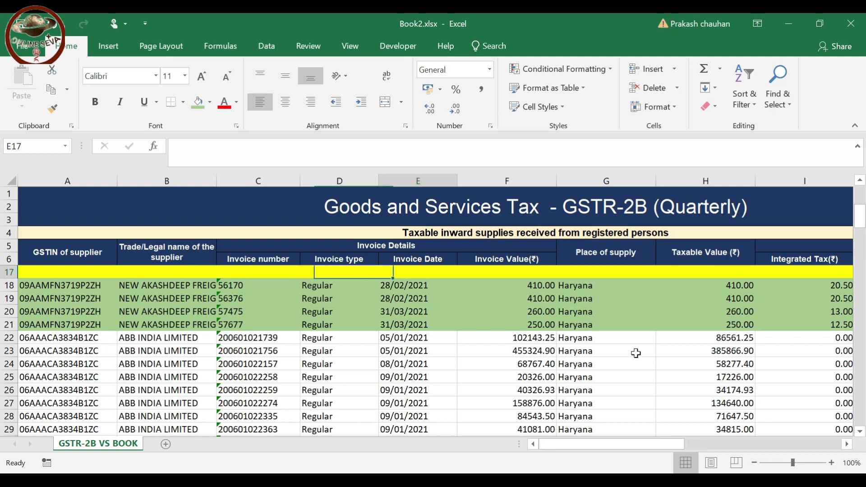
key("Right")
key("Right")
key("Right")
key("Right")
key("Right")
key("Right")
key("Right")
key("Right")
key("Right")
key("Right")
key("Right")
key("Right")
key("Right")
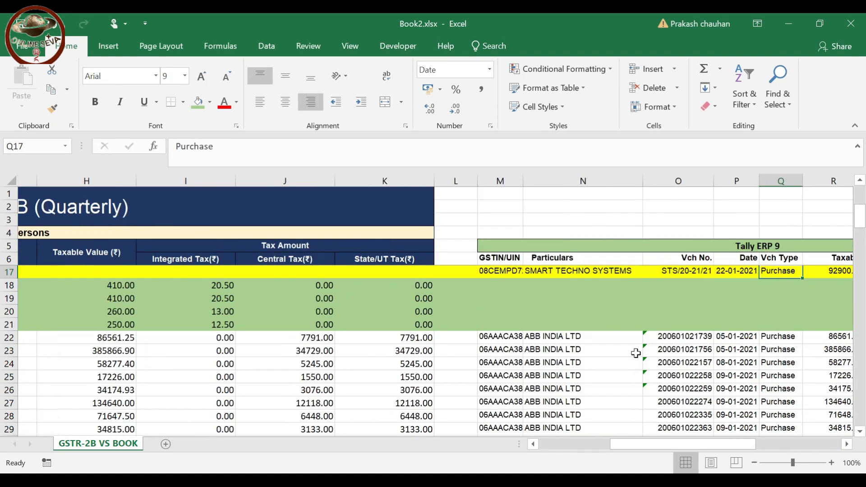
key("Right")
key("Right")
key("Right")
key("Right")
key("Right")
key("Right")
key("Right")
key("Right")
key("Right")
key("Right")
key("Right")
key("Right")
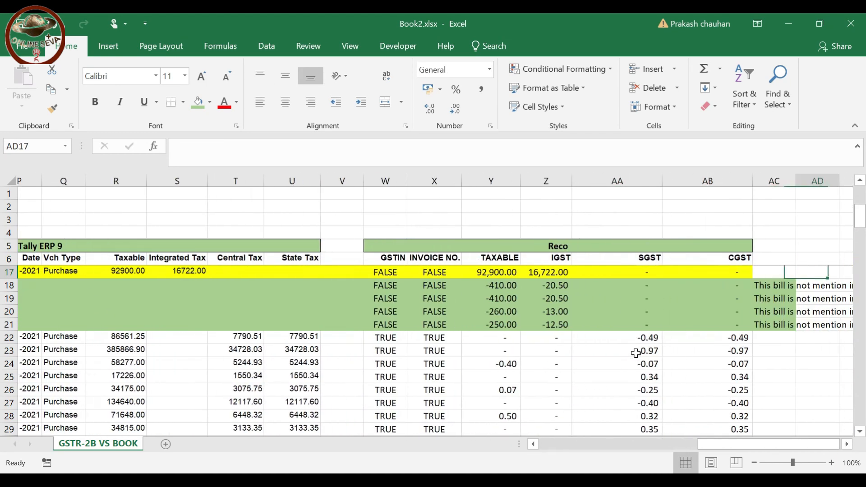
key("Left")
key("Left")
key("Left")
key("Left")
key("Left")
key("Right")
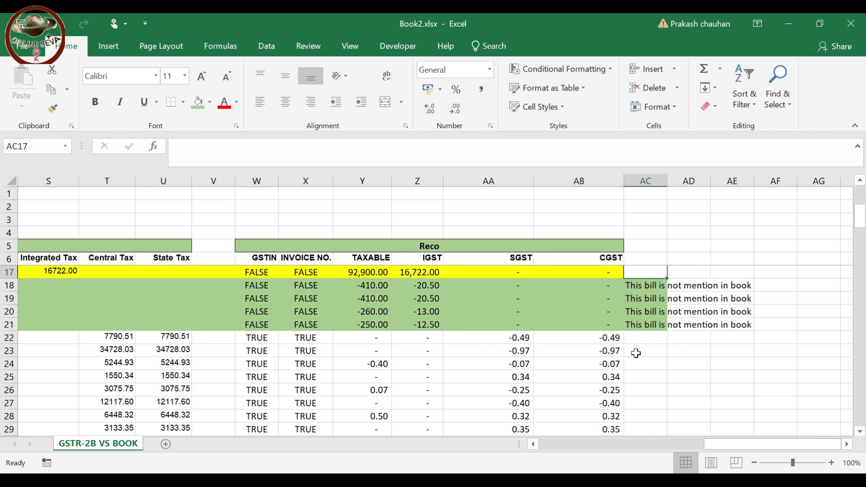
type("This Bill is not")
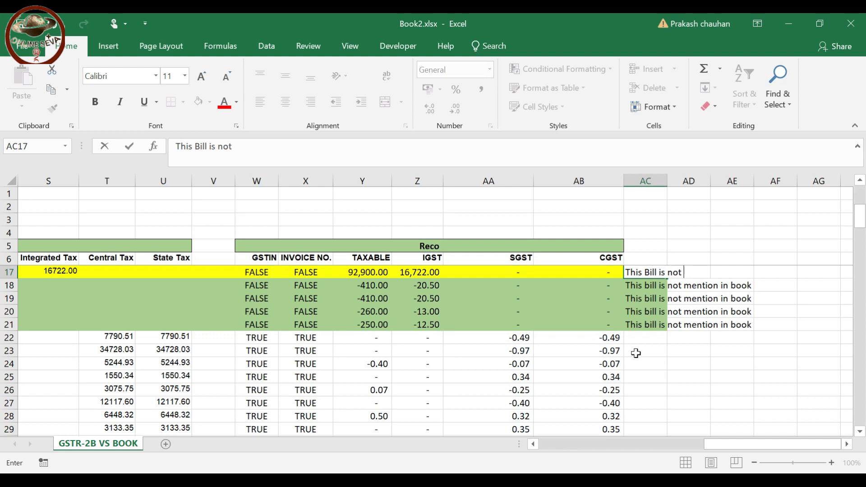
type(" mention on gstr")
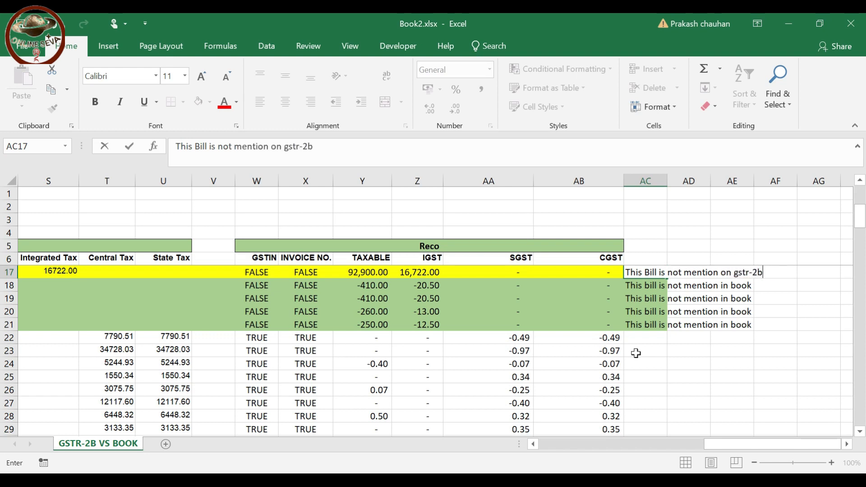
type("-2b")
key("Return")
Examine row 22's reconciliation, Tally ERP 9 and GSTR-2B entries, from the remark column back to the supplier and tax columns
key("Down")
key("Down")
key("Down")
key("Down")
key("Left")
key("Left")
key("Left")
key("Left")
key("Left")
key("Left")
key("Left")
key("Left")
key("Left")
key("Left")
key("Left")
key("Left")
key("Left")
key("Left")
key("Left")
key("Left")
key("Left")
key("Left")
key("Left")
key("Left")
key("Left")
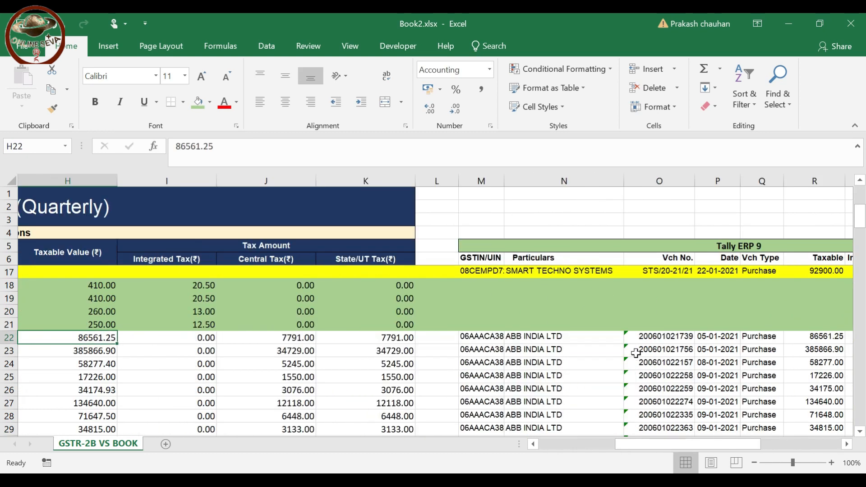
key("Left")
key("Left")
key("Left")
key("Left")
key("Left")
key("Left")
key("Right")
key("Right")
key("Right")
key("Right")
key("Right")
key("Right")
key("Right")
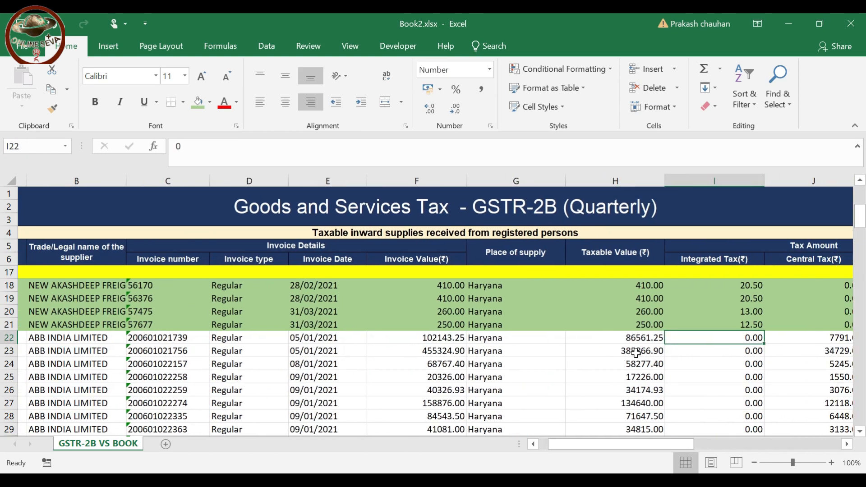
key("Right")
key("Right")
key("Right")
key("Right")
key("Right")
key("Right")
key("Left")
key("Left")
key("Left")
key("Left")
key("Left")
key("Left")
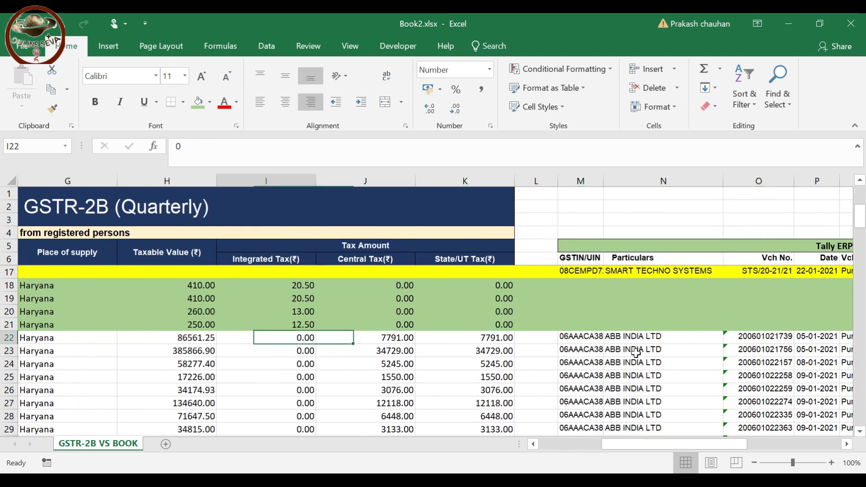
key("Left")
key("Left")
key("Right")
key("Right")
key("Right")
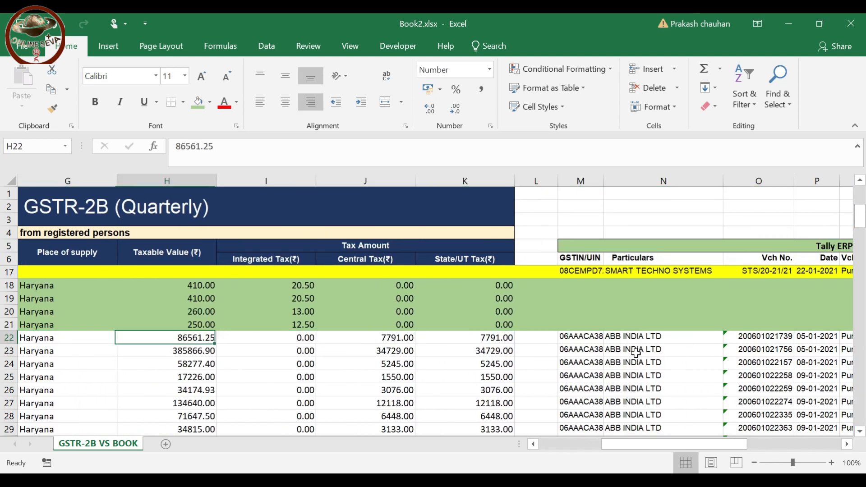
Go to the end of the GSTR-2B Integrated Tax column and select the empty cell I127 below the data
key("Left")
key("ctrl+shift+Down")
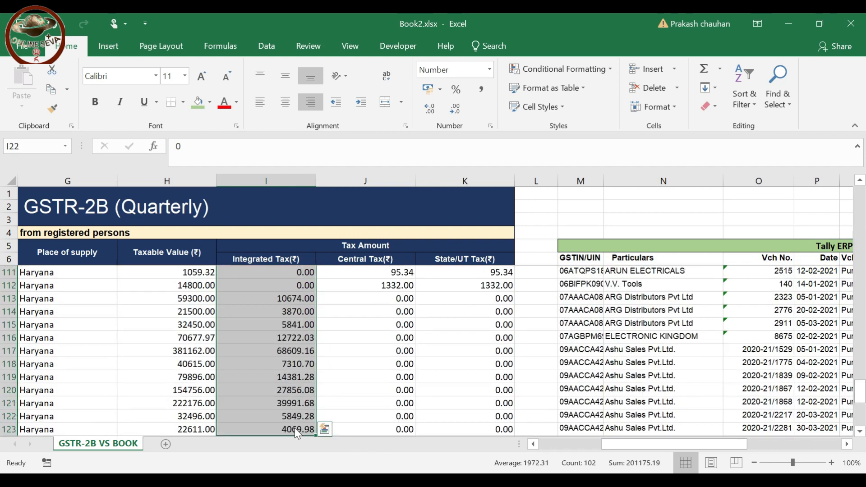
left_click(293, 428)
key("Down")
key("Down")
key("Down")
key("Down")
key("Down")
key("Up")
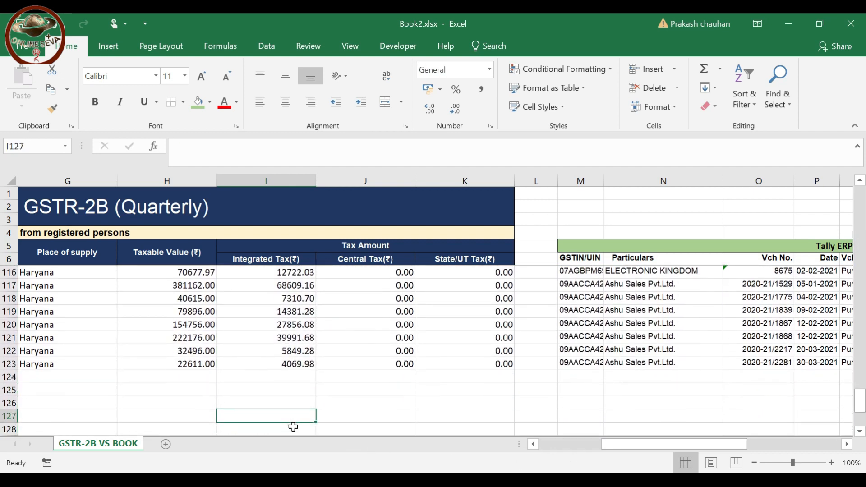
type("=sum")
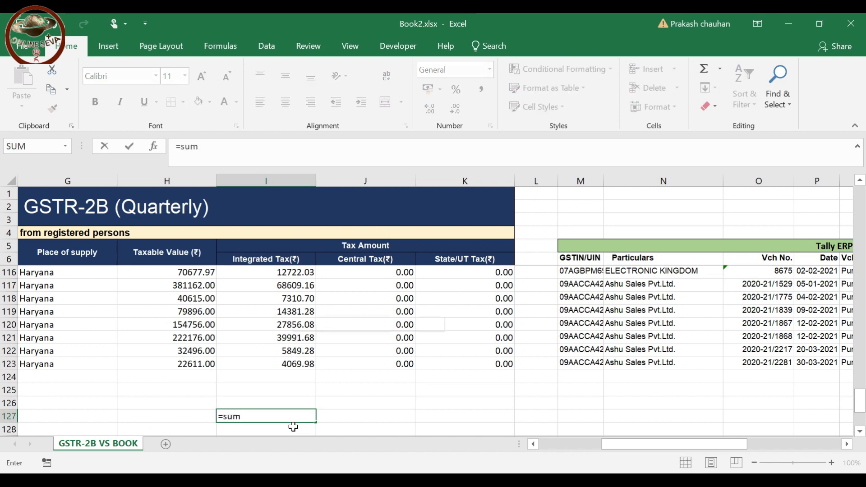
key("Tab")
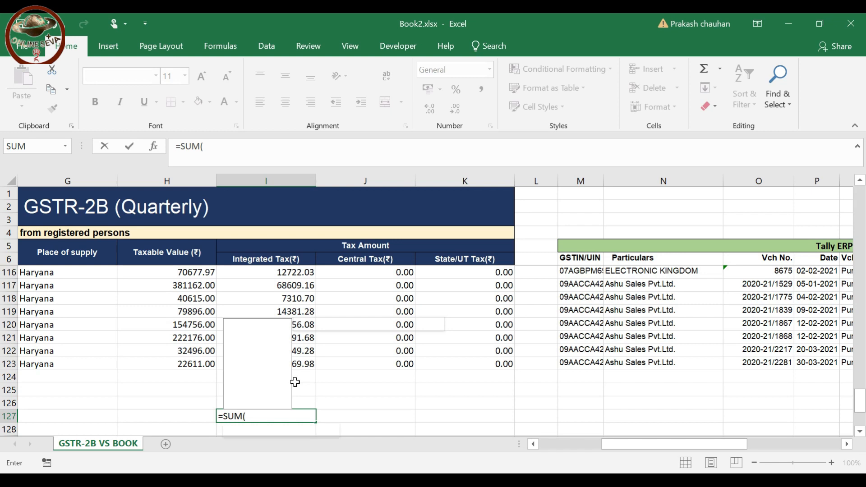
left_click(300, 365)
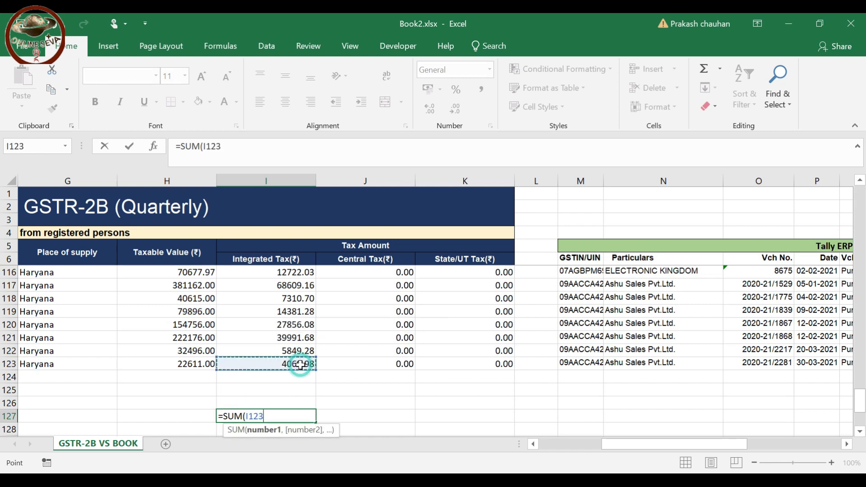
key("ctrl+shift+Up")
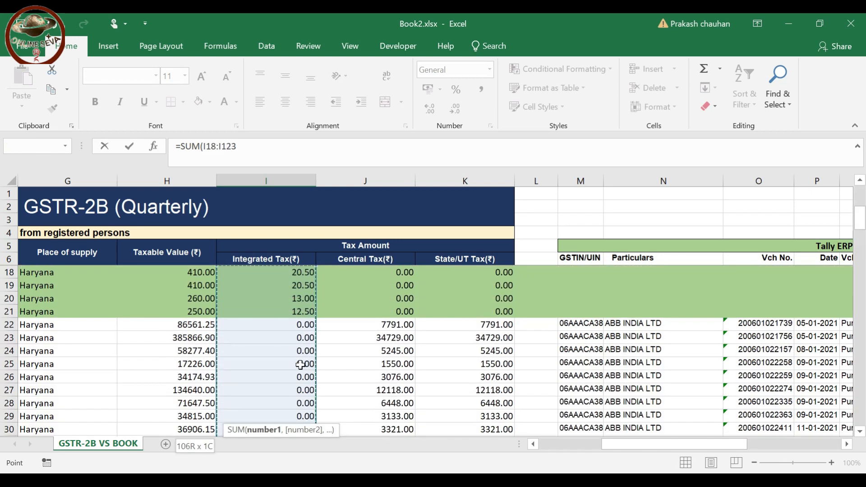
key("ctrl+shift+Up")
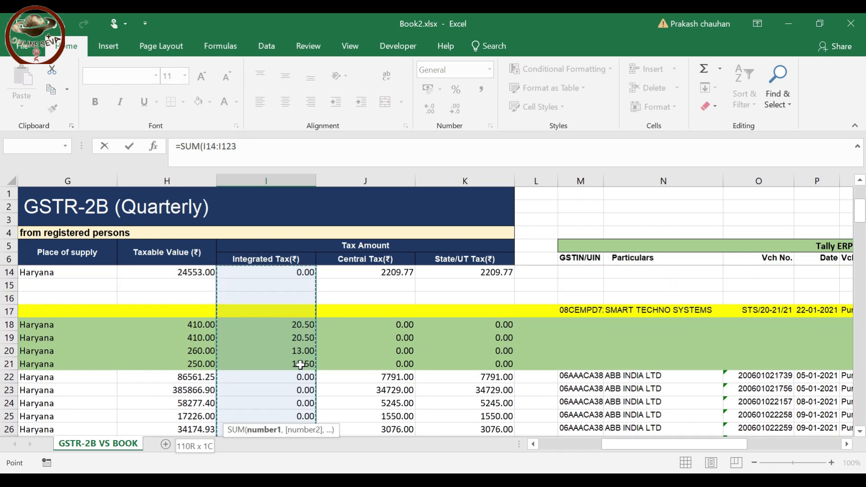
key("ctrl+shift+Up")
key("shift+Left")
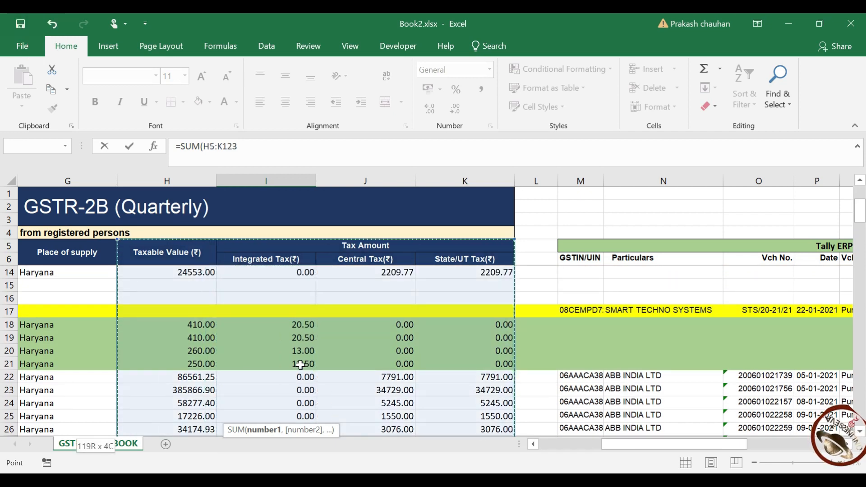
key("shift+Right")
key("shift+Left")
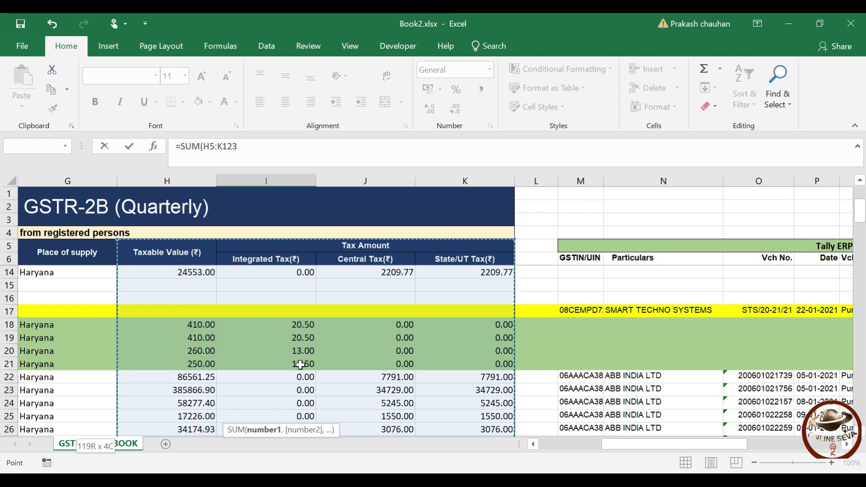
key("shift+Right")
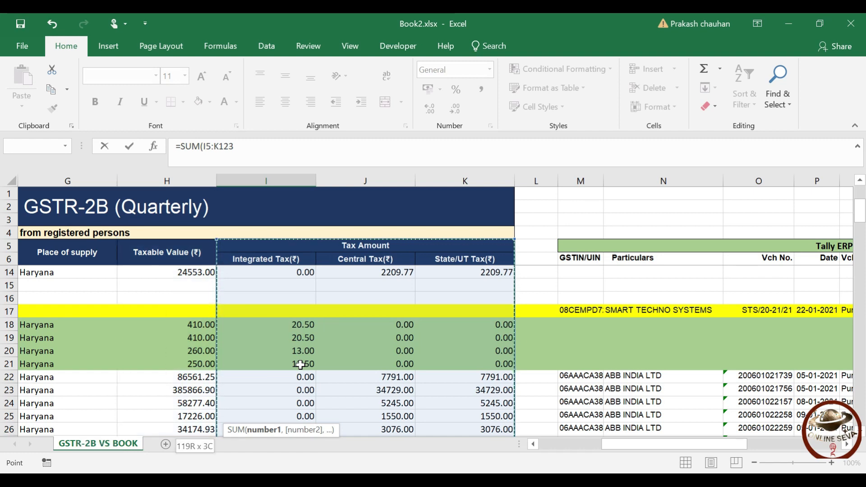
key("shift+Left")
key("shift+Left")
key("shift+Right")
key("shift+Right")
key("shift+Right")
key("shift+Right")
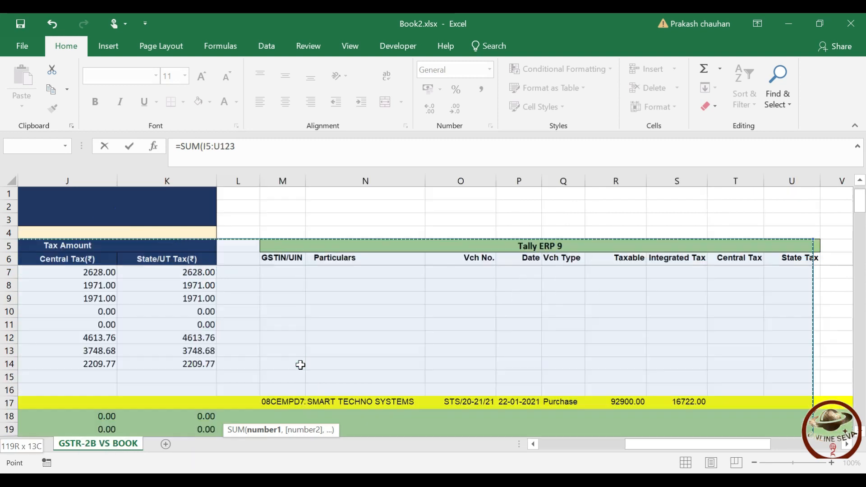
key("shift+Left")
key("shift+Left")
key("shift+Left")
key("shift+Left")
key("shift+Left")
key("shift+Left")
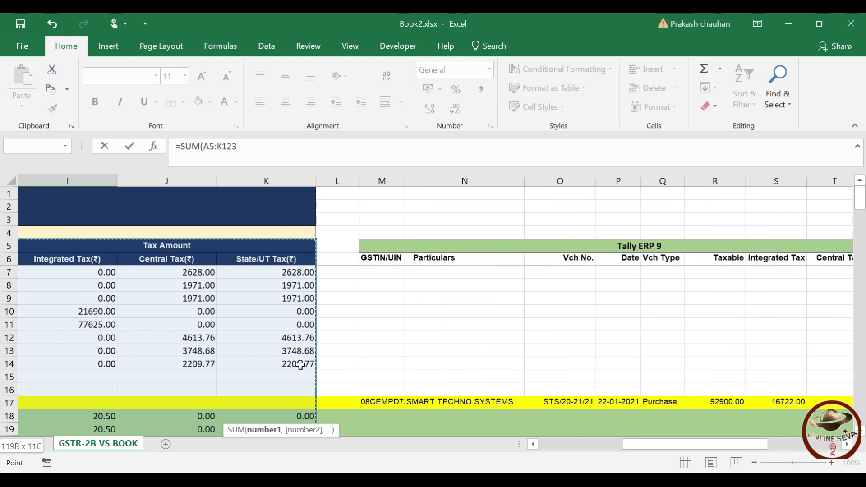
left_click(105, 312)
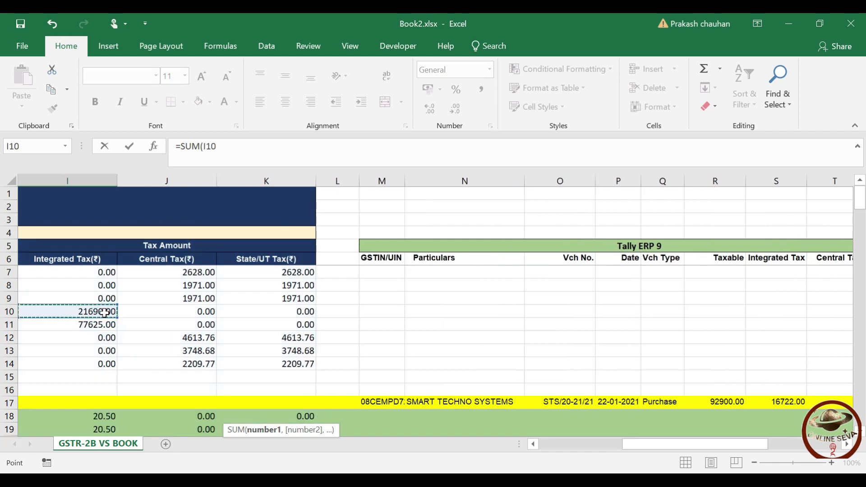
key("Down")
key("Down")
key("Escape")
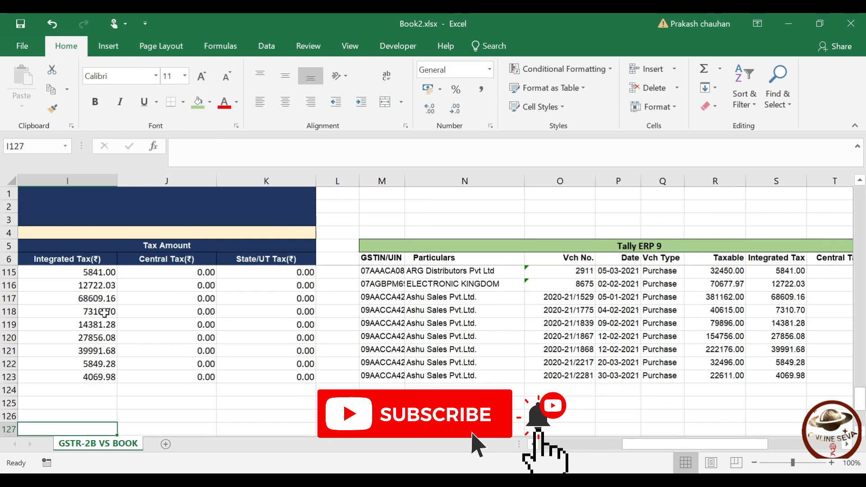
type("=s")
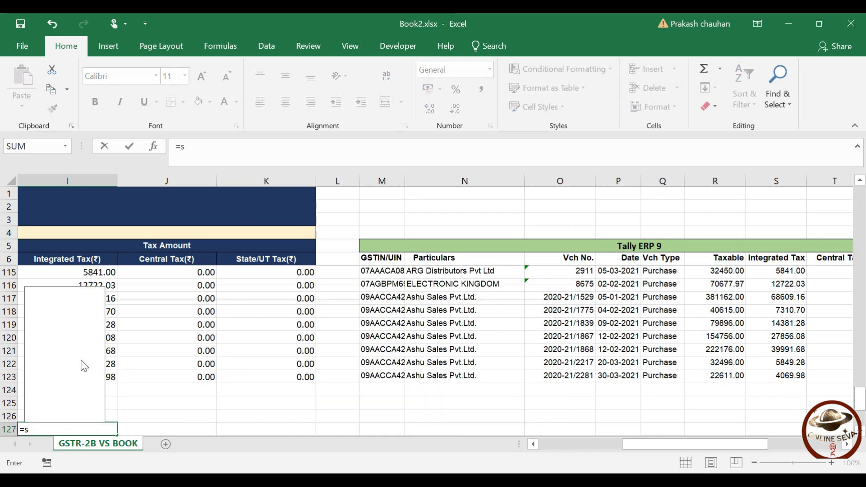
type("um")
key("Return")
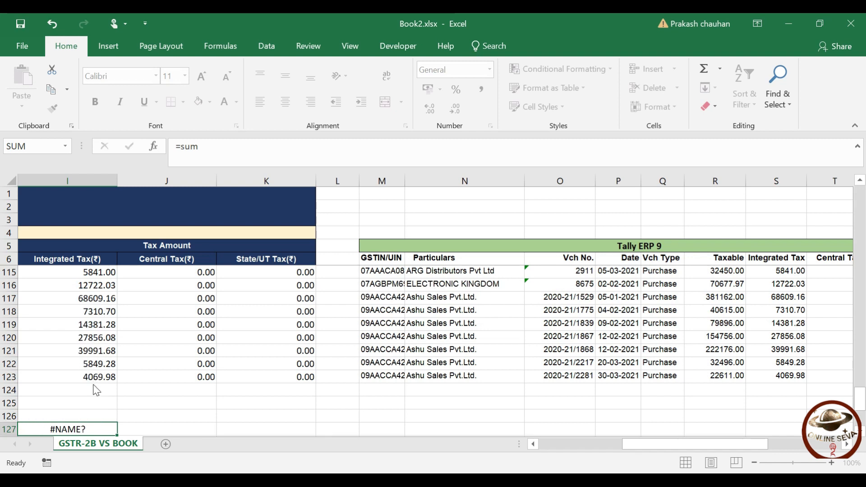
key("Right")
type("=sum")
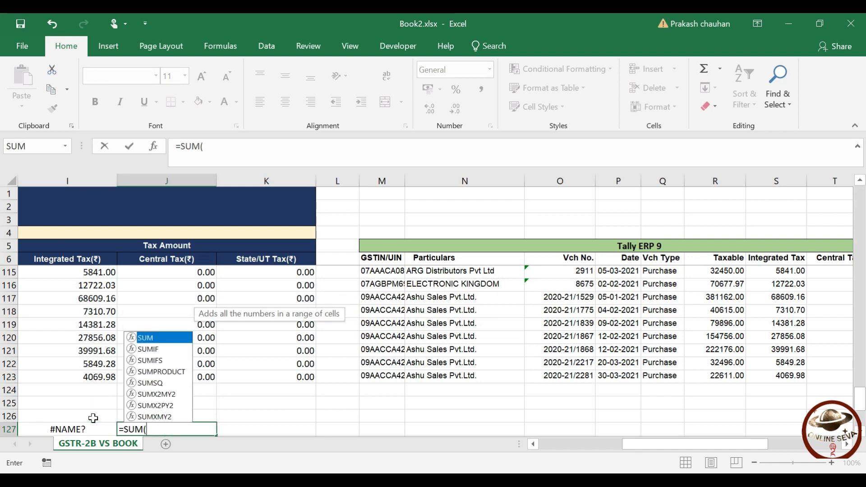
key("Tab")
key("Escape")
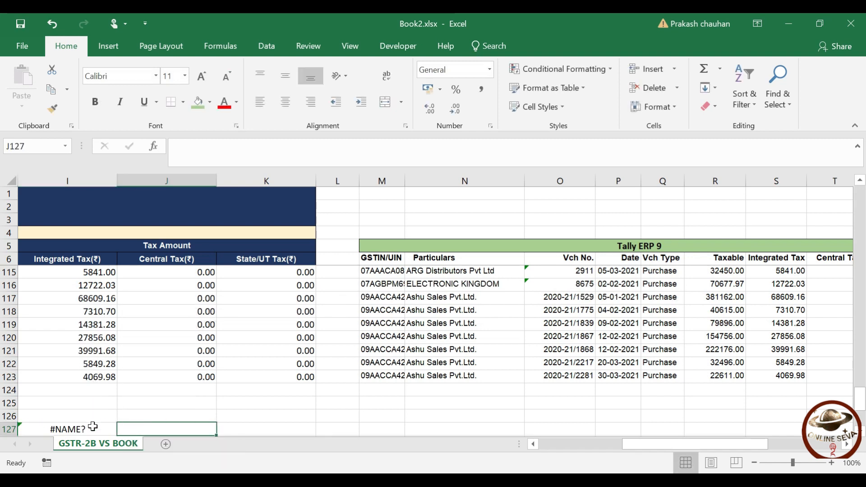
Total the GSTR-2B Integrated Tax column in I127 with =SUM(I7:I123) and fill the formula across to K127
key("Left")
type("=sum")
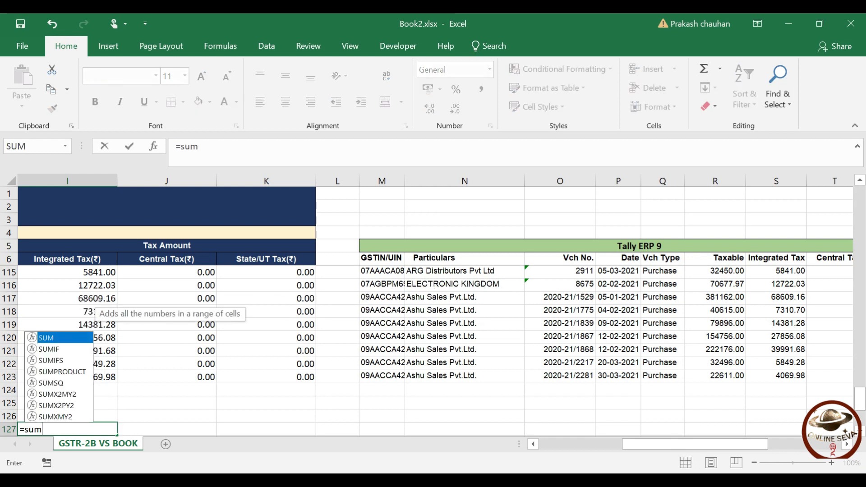
key("Tab")
left_click(97, 378)
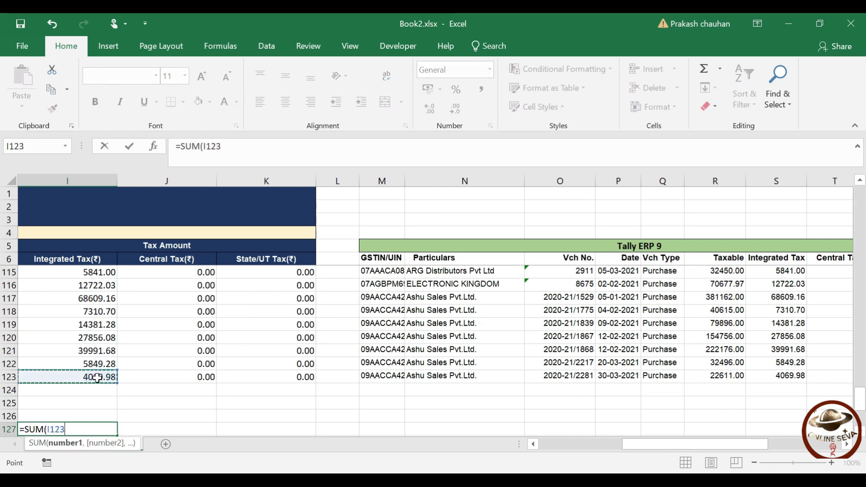
key("ctrl+shift+Up")
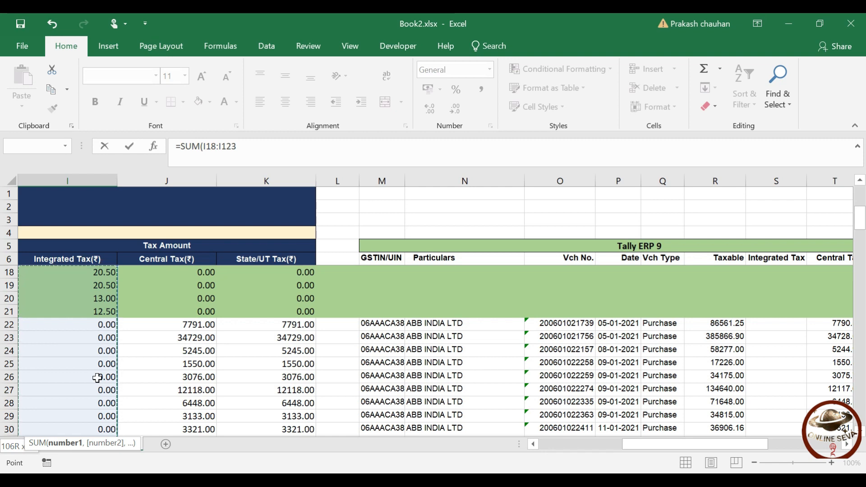
key("shift+Up")
key("shift+Up")
key("shift+Up")
key("shift+Up")
key("shift+Up")
key("shift+Up")
key("shift+Up")
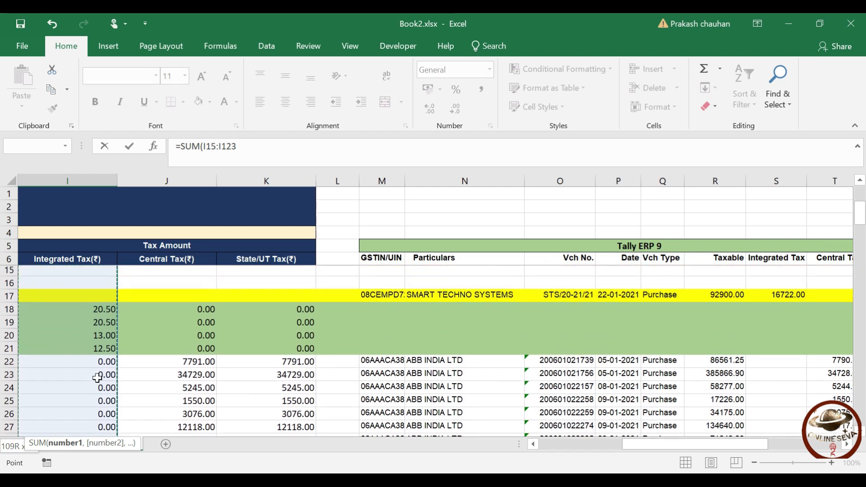
key("shift+Up")
key("shift+Up")
key("shift+Up")
key("shift+Up")
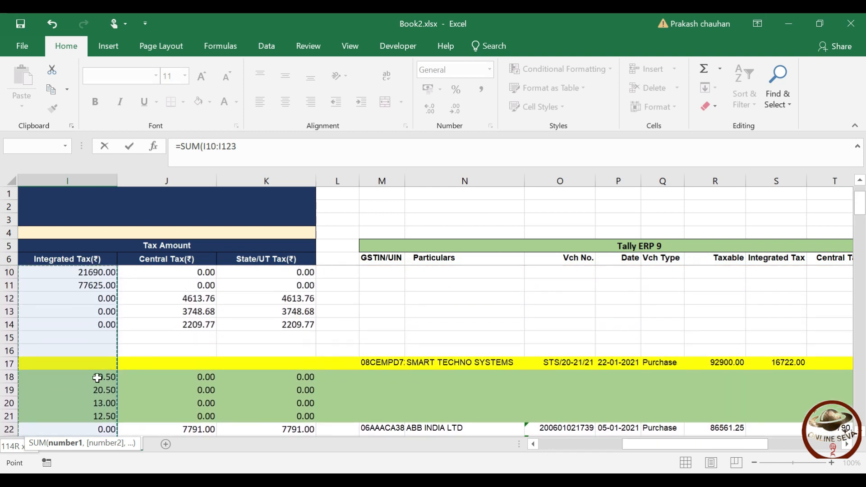
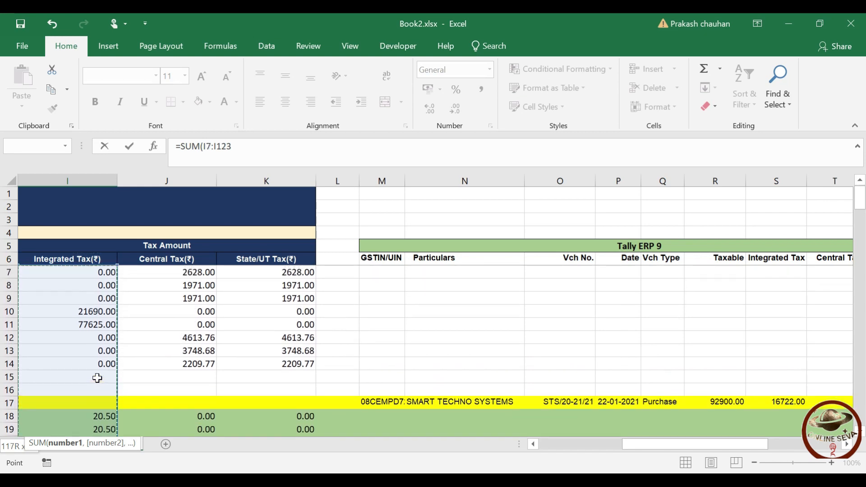
key("Return")
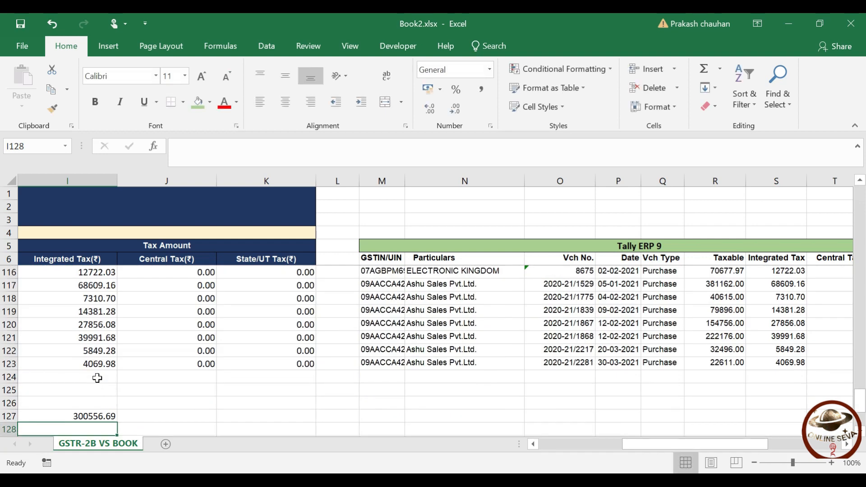
left_click(103, 419)
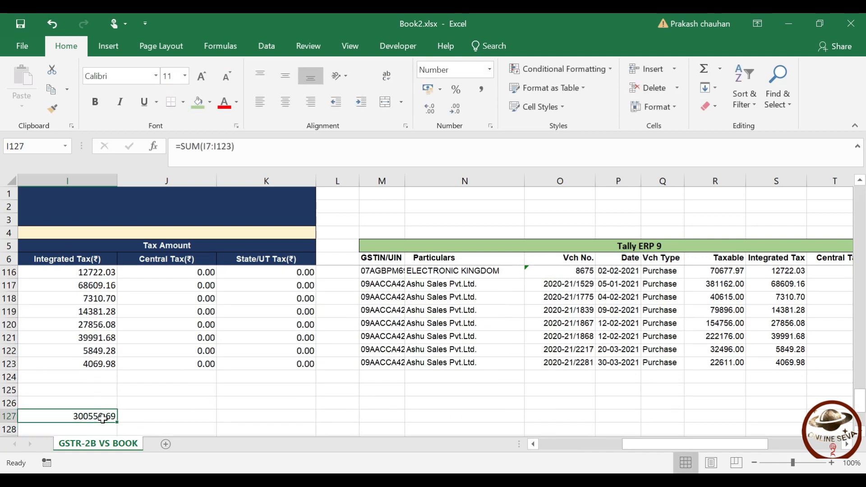
left_click_drag(118, 421, 301, 422)
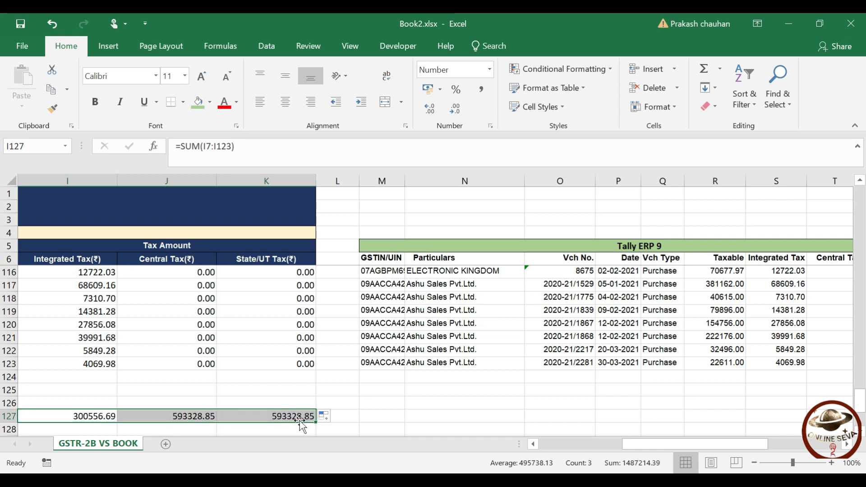
Copy the total formulas in I127:K127 to S127:U127, below the Tally ERP 9 Integrated, Central and State Tax columns
key("ctrl+c")
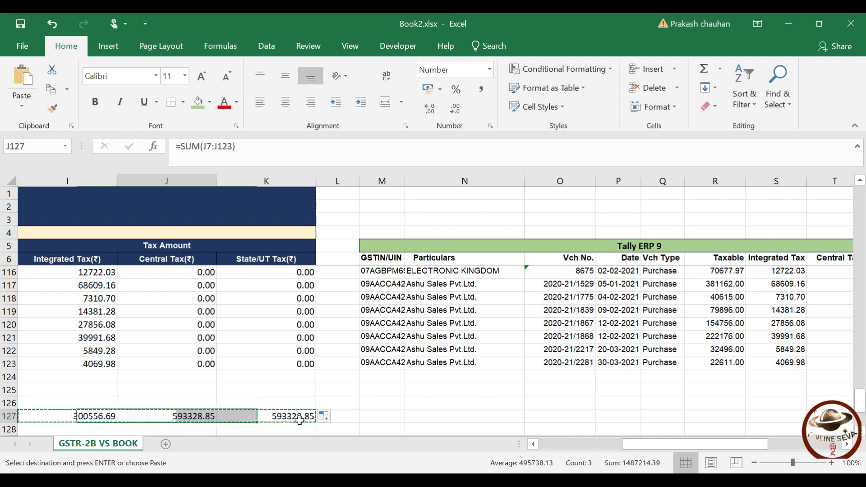
key("Right")
key("Right")
key("Right")
key("Right")
key("Right")
key("Right")
key("Right")
key("Right")
key("Right")
key("Right")
key("Right")
key("Right")
key("Right")
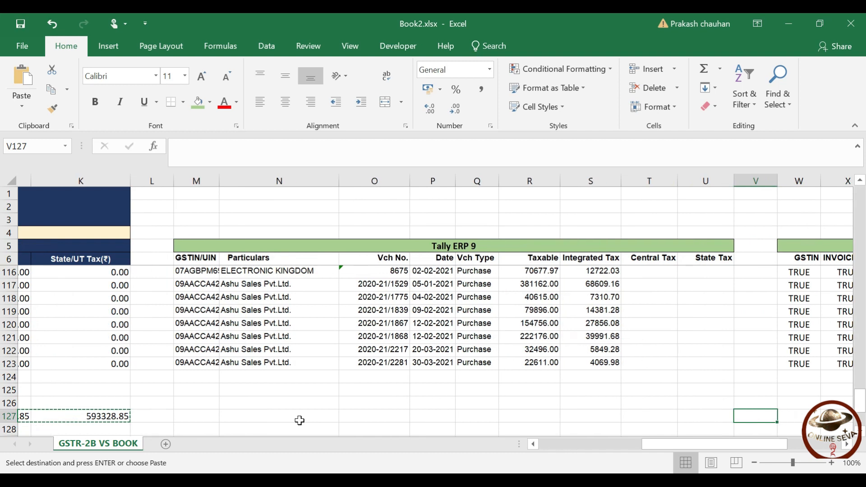
key("Left")
key("Left")
key("Left")
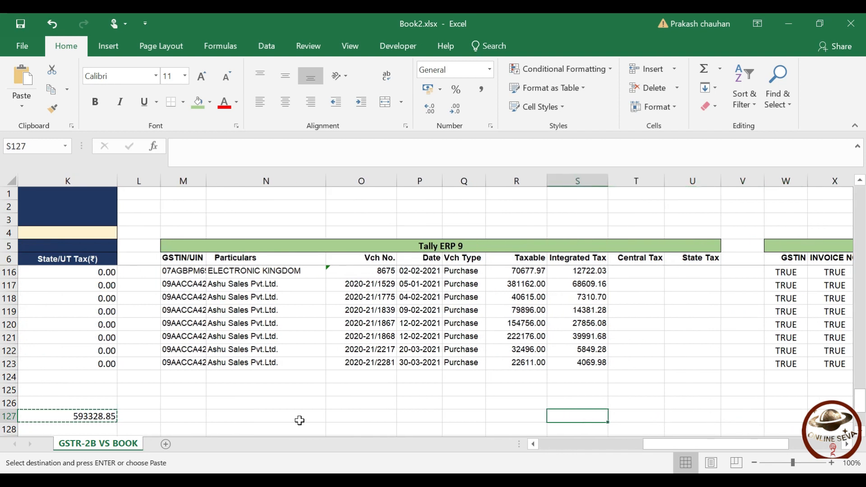
key("ctrl+v")
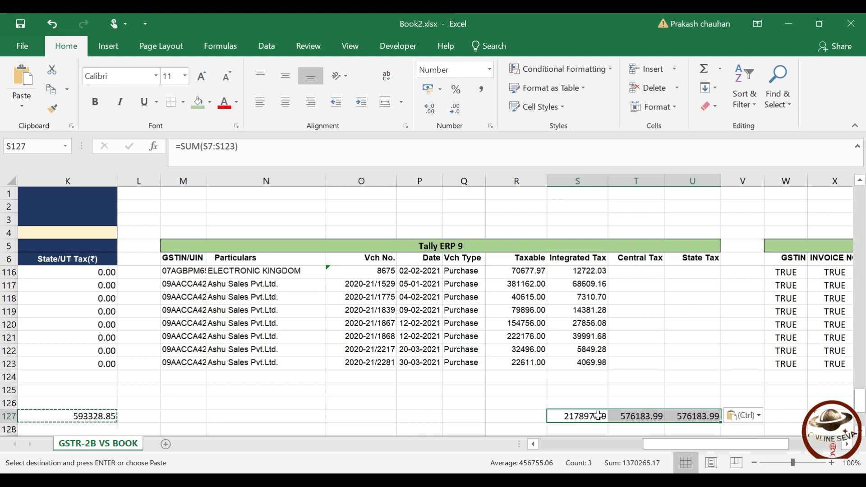
Clear the copy selection and review the row 127 tax totals from the Tally ERP 9 side back to the GSTR-2B side
key("Down")
key("Left")
key("Left")
key("Left")
key("Left")
key("Left")
key("Left")
key("Left")
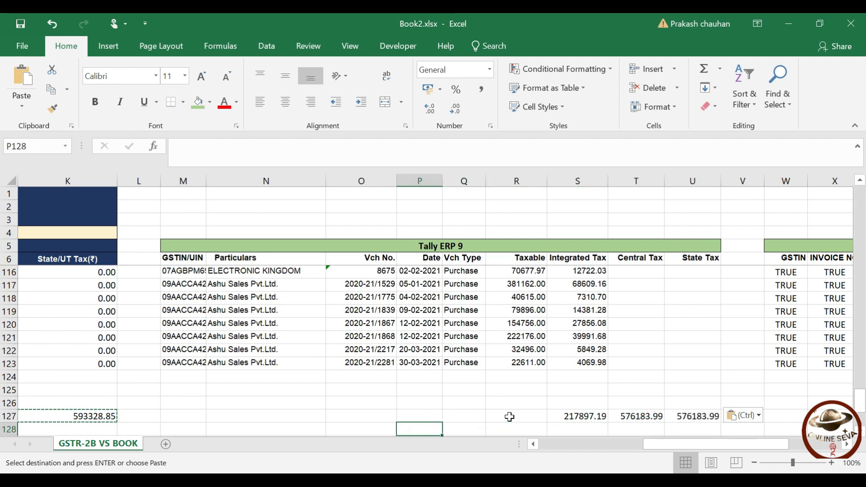
key("Escape")
key("Left")
key("Left")
key("Left")
key("Left")
key("Left")
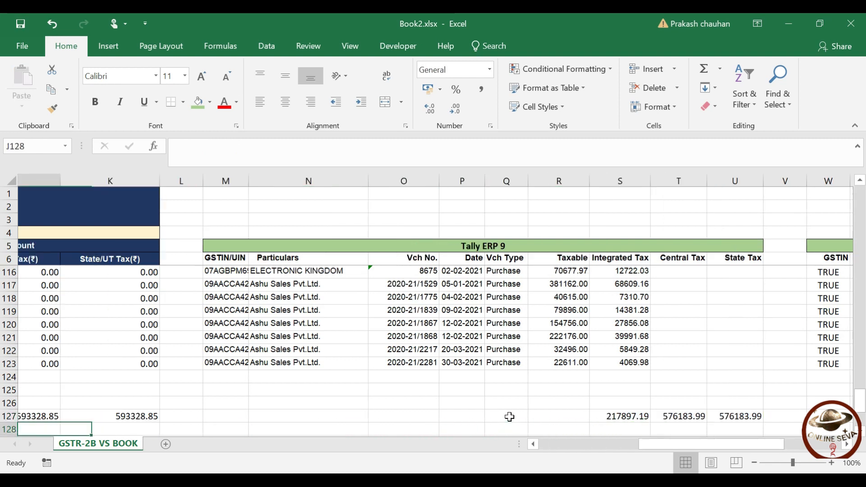
Add a new worksheet to the workbook and name it RECO
left_click(166, 443)
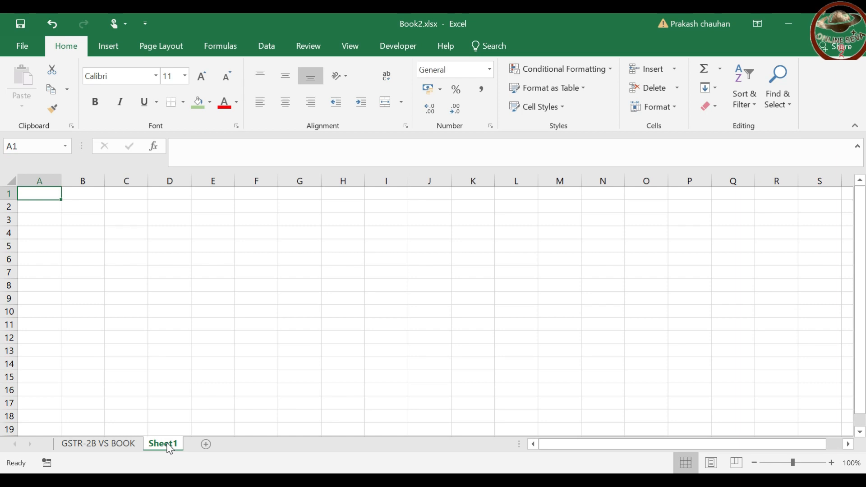
double_click(168, 445)
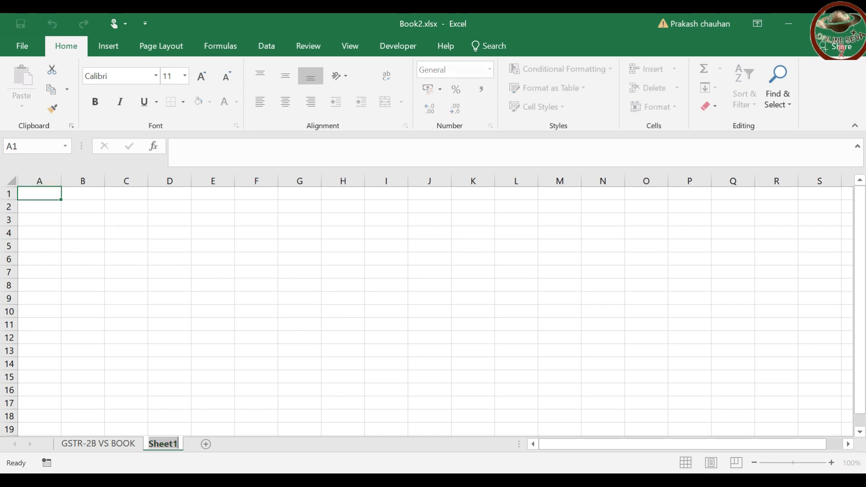
type("RECO")
key("BackSpace")
key("BackSpace")
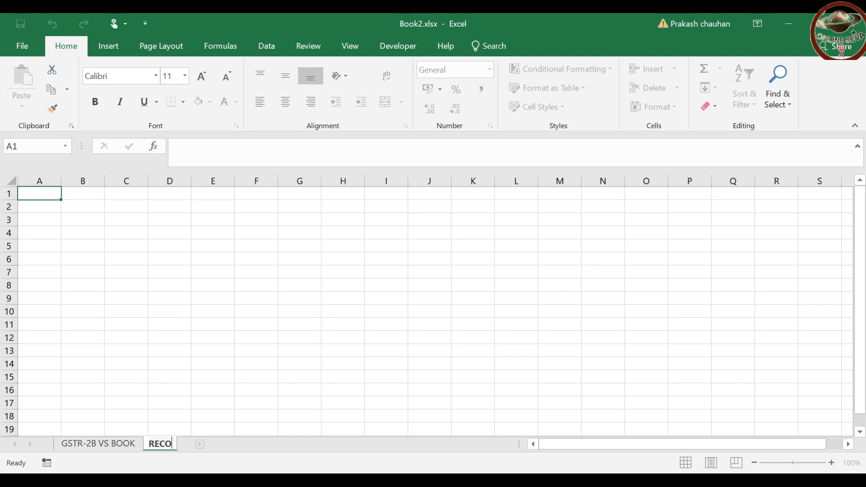
key("Return")
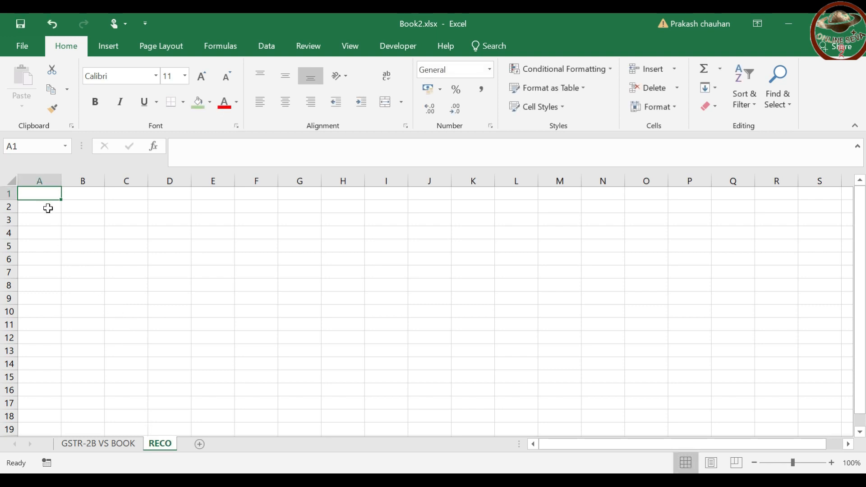
Merge and center cells A1:E1 on the RECO sheet and enter the heading "GSTR-2B AS PER PORTAL"
left_click_drag(51, 193, 222, 194)
left_click(382, 105)
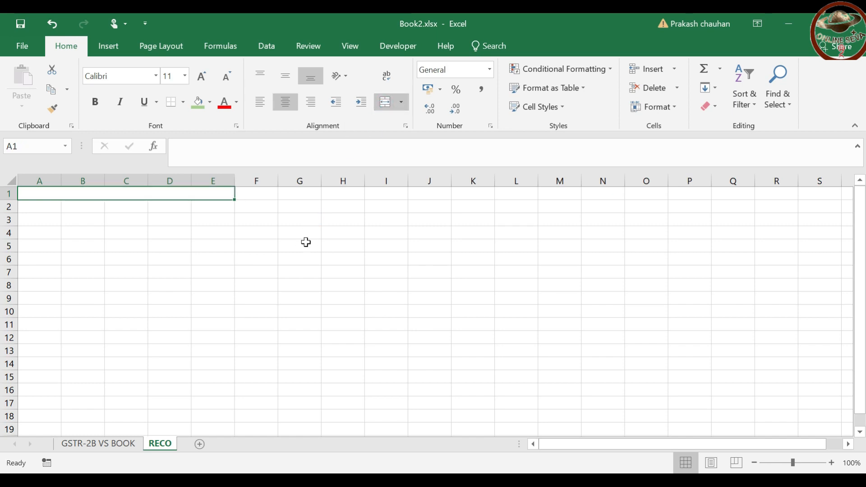
type("GSTR-2B")
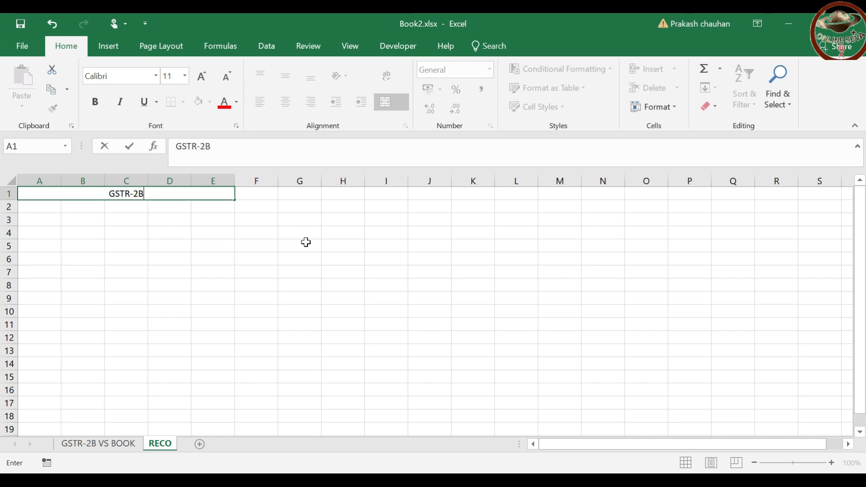
type(" AS PER PORTAL")
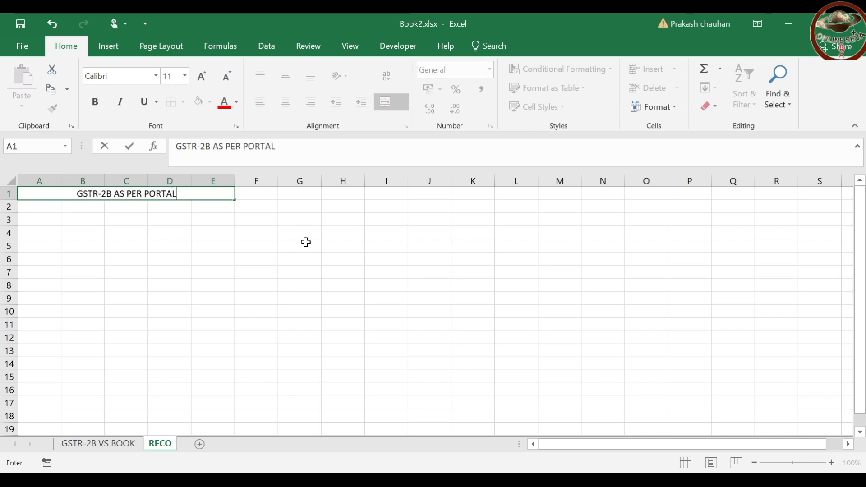
key("Return")
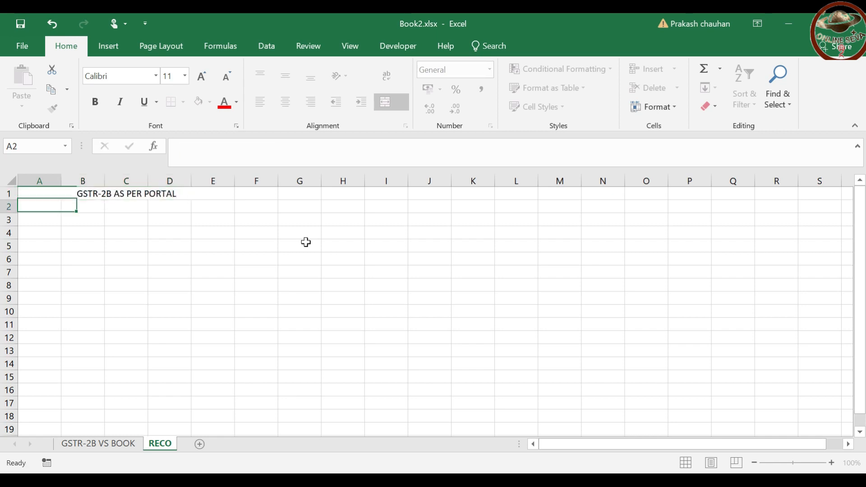
Make the merged A1 heading bold and left-aligned
left_click(204, 194)
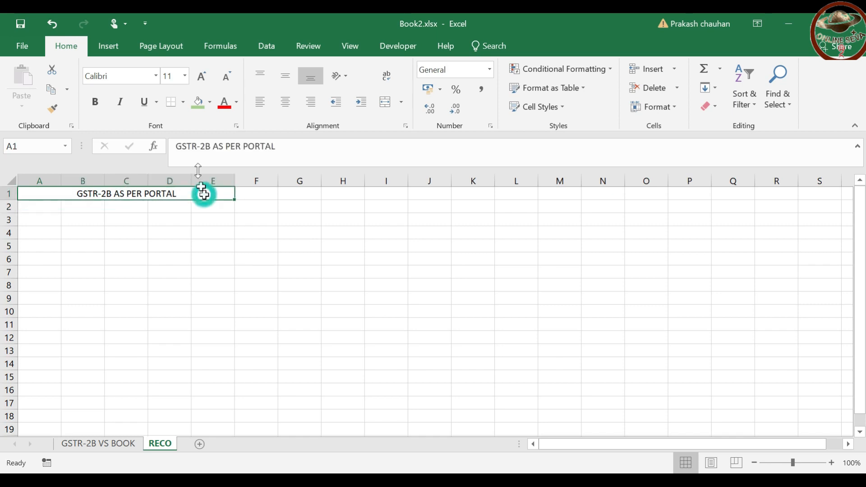
left_click(98, 102)
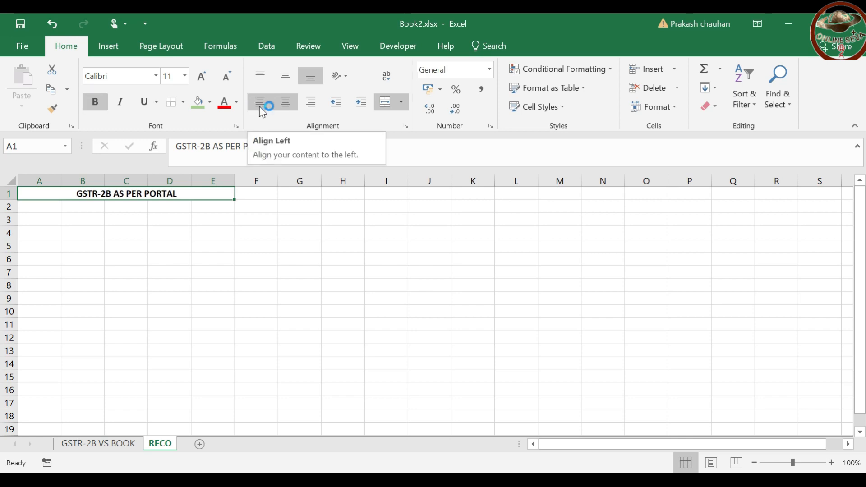
left_click(260, 108)
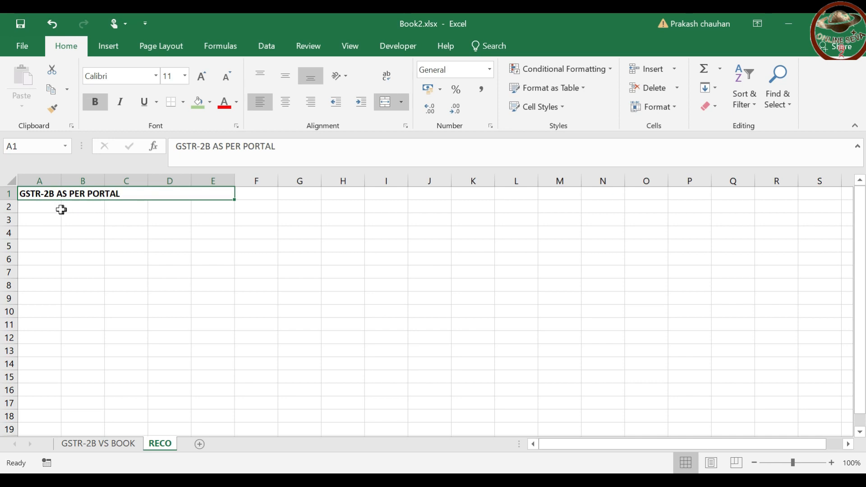
Enter the column headers IGST, CGST and SGST in B2:D2 under the portal heading
left_click(89, 209)
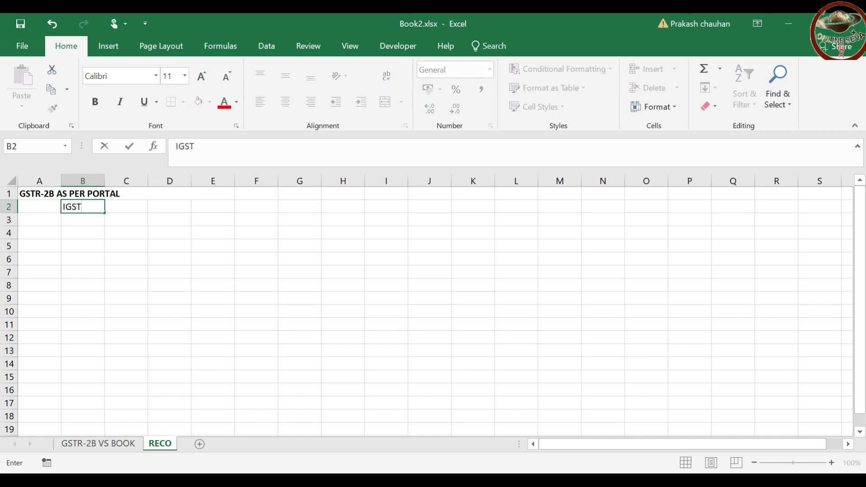
key("Tab")
type("CGST")
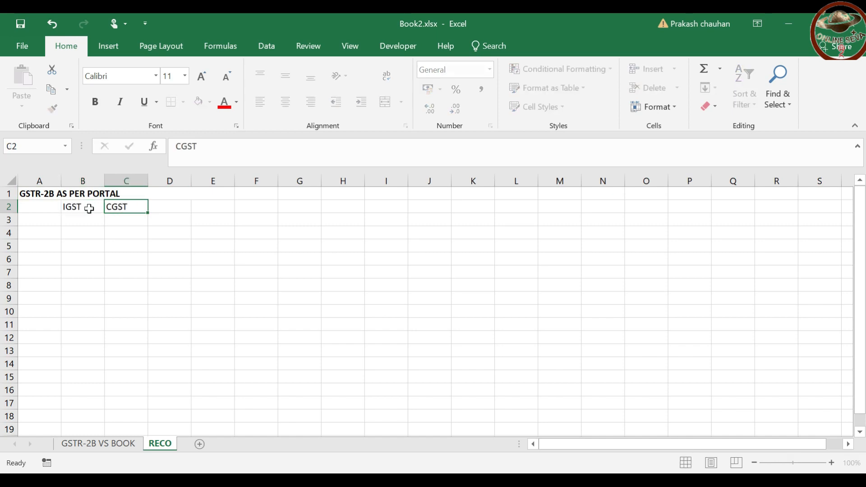
key("Tab")
type("SGS")
key("Return")
Merge cells A9:E9 for a second heading and format the merged cell as bold and left-aligned
key("Down")
key("Down")
key("Down")
key("Left")
key("Left")
key("Down")
key("Down")
key("Down")
key("Left")
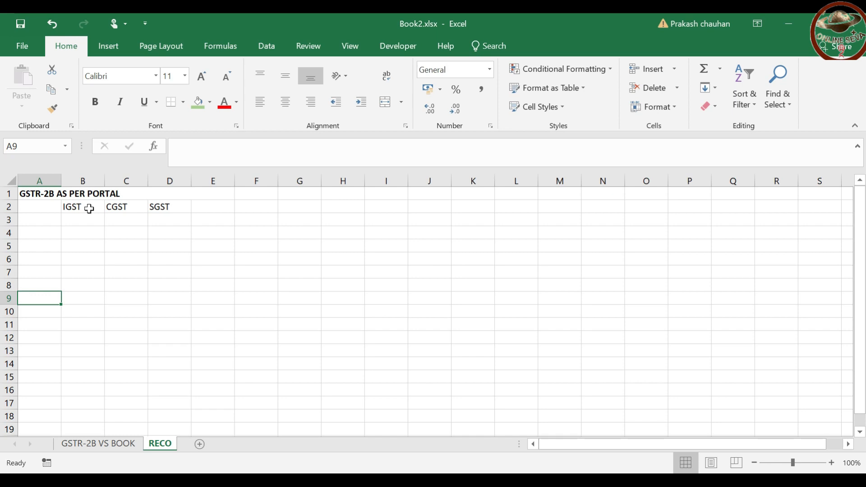
left_click_drag(45, 298, 202, 296)
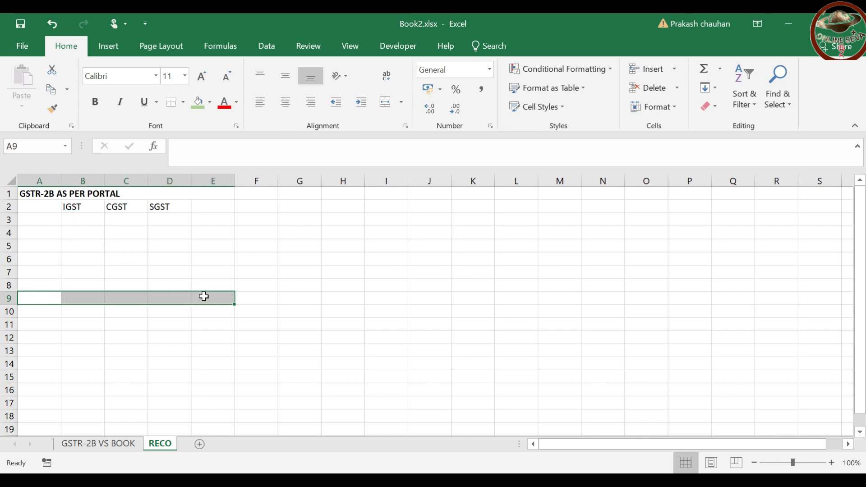
left_click(386, 103)
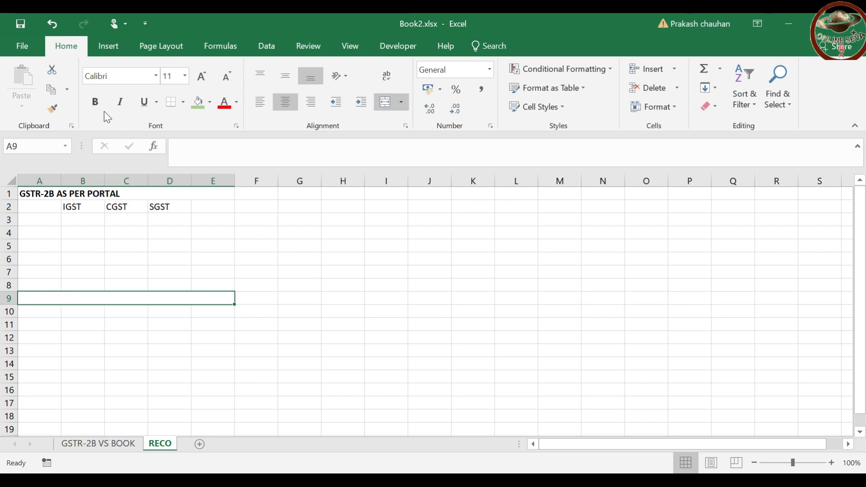
left_click(262, 108)
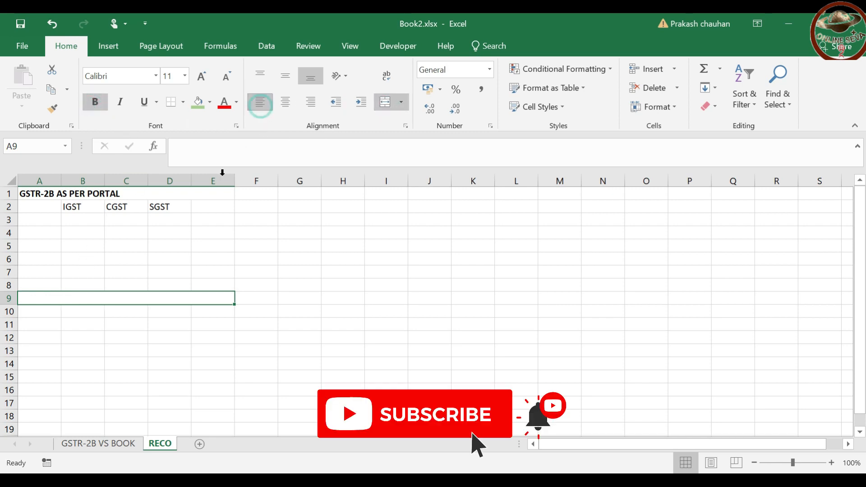
Enter the heading "GSTR-2B AS PER BOOK" in the merged cell A9
type("GSTR")
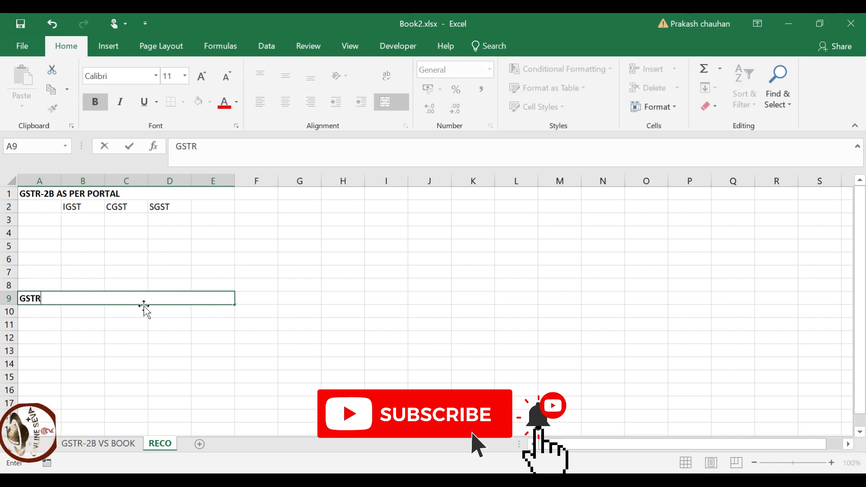
type("-2B AS PER BOOK")
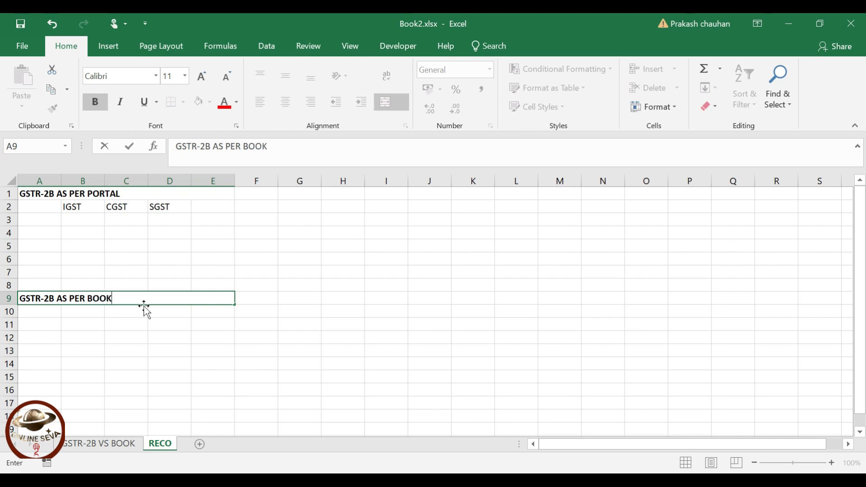
key("Return")
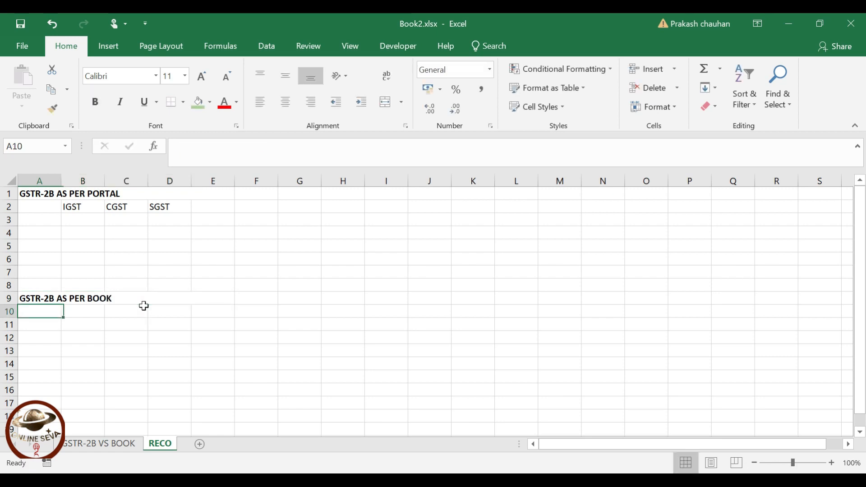
Copy the IGST, CGST and SGST headers from B2:D2 to B10:D10 under the book heading
left_click(84, 311)
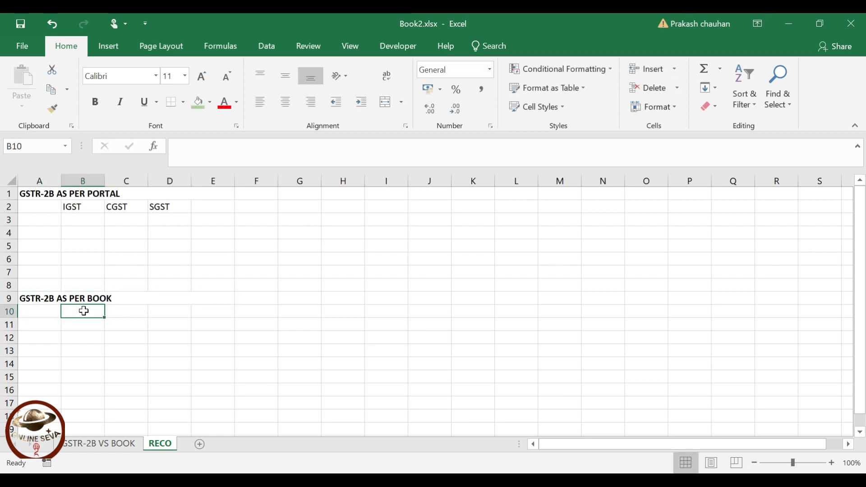
left_click_drag(83, 207, 163, 209)
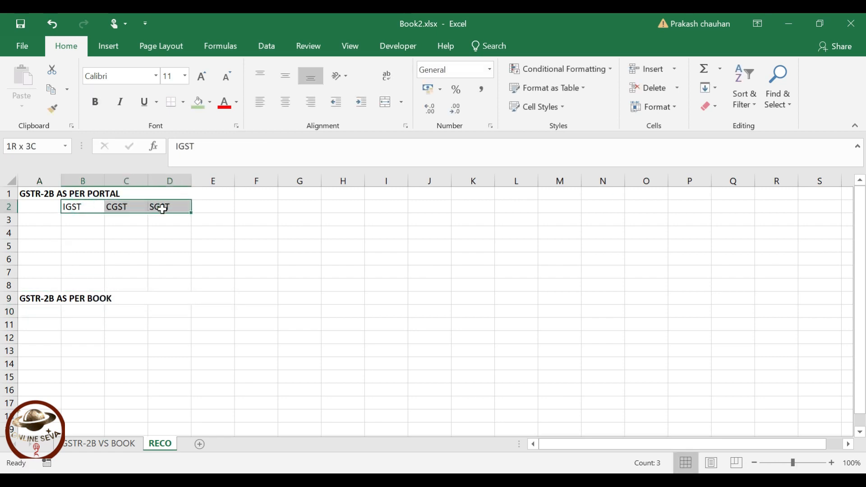
key("ctrl+c")
left_click(67, 311)
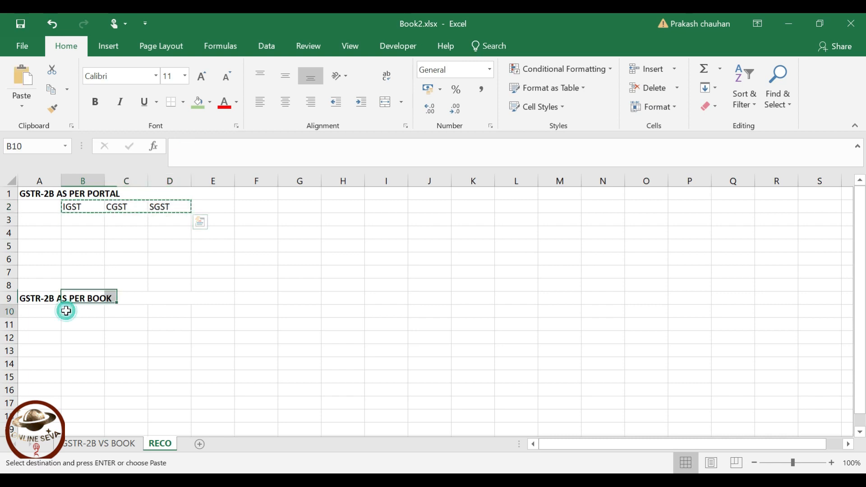
key("ctrl+v")
key("Escape")
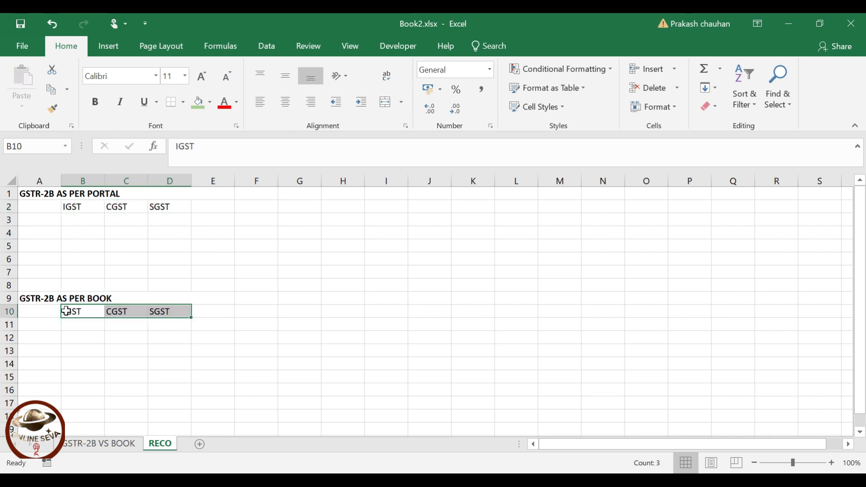
Link B3, below the portal IGST header, to the GSTR-2B Integrated Tax total with ='GSTR-2B VS BOOK'!I127
left_click(67, 311)
key("Up")
key("Up")
key("Up")
key("Up")
key("Up")
key("Up")
key("Up")
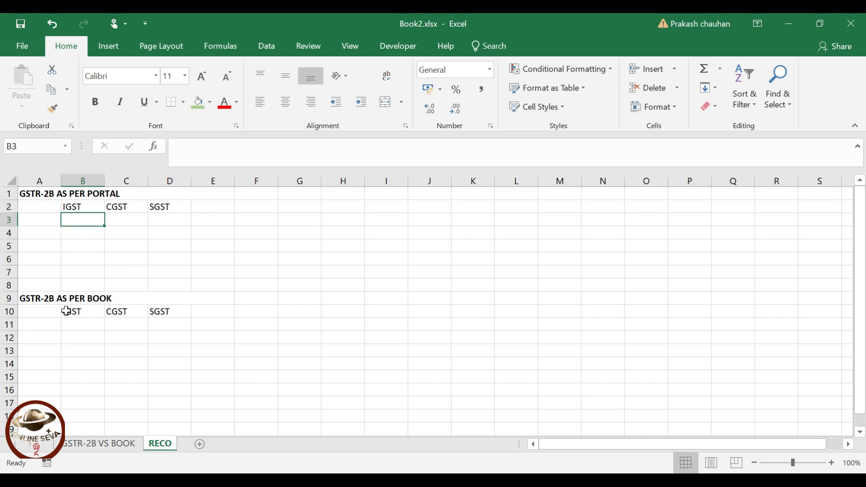
type("=")
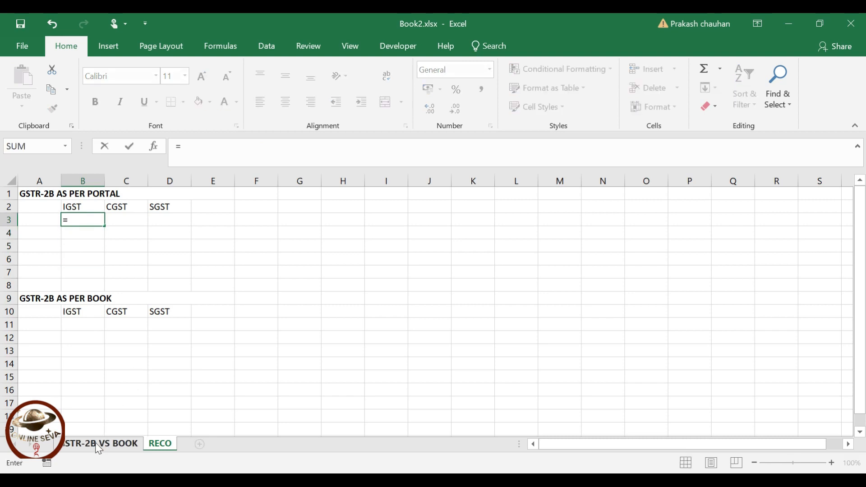
left_click(96, 446)
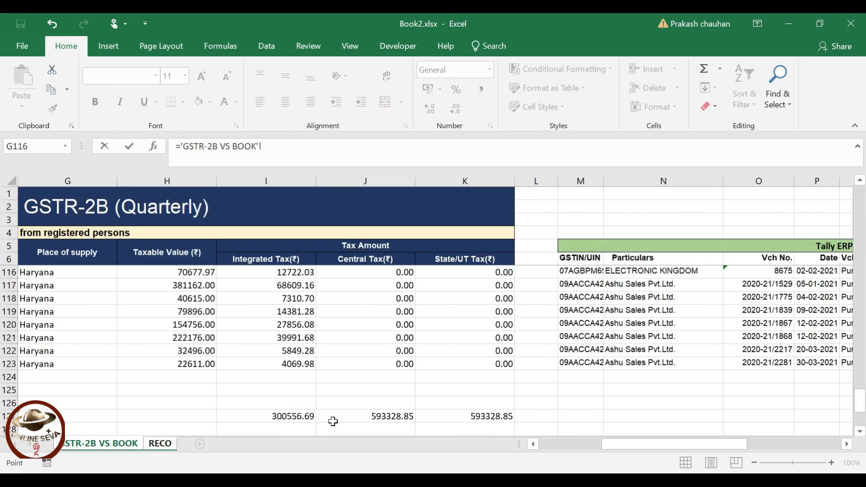
left_click(297, 416)
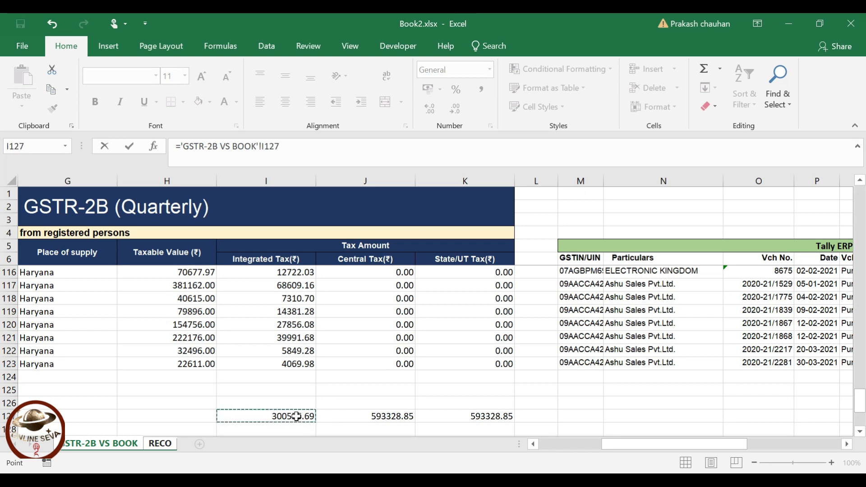
key("Return")
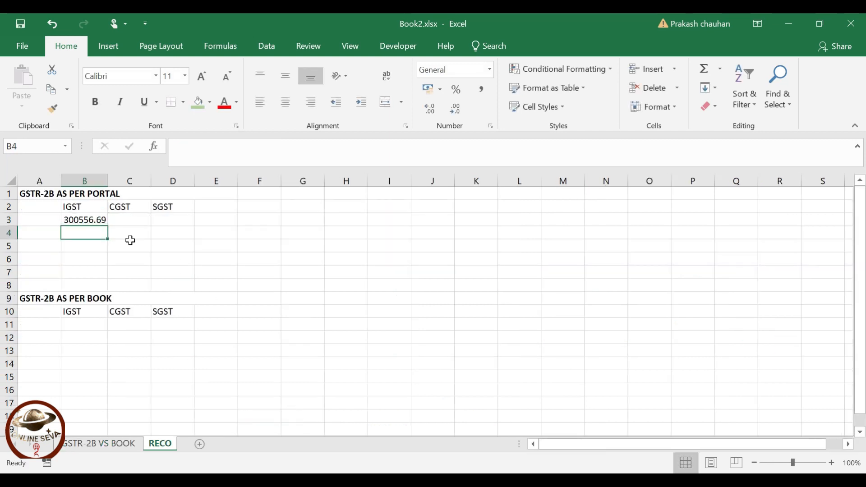
Fill the B3 link formula across to D3 and autofit the widths of columns C and D
left_click(101, 222)
left_click_drag(107, 224, 199, 223)
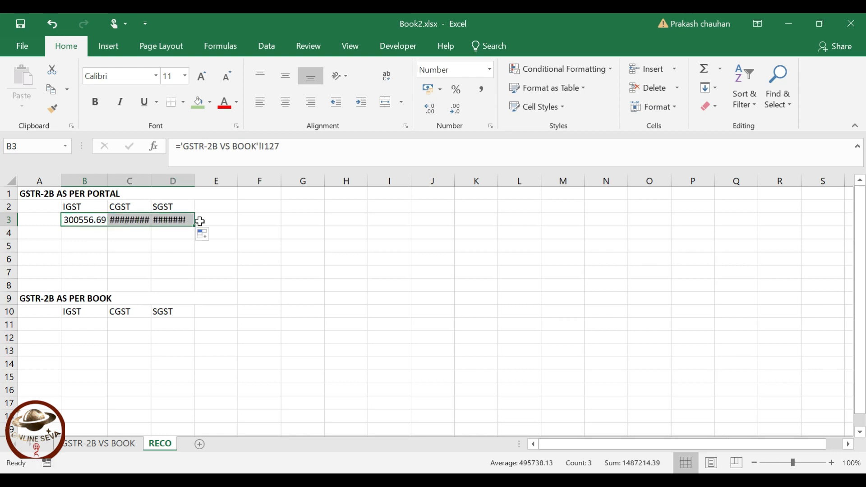
double_click(149, 181)
double_click(198, 181)
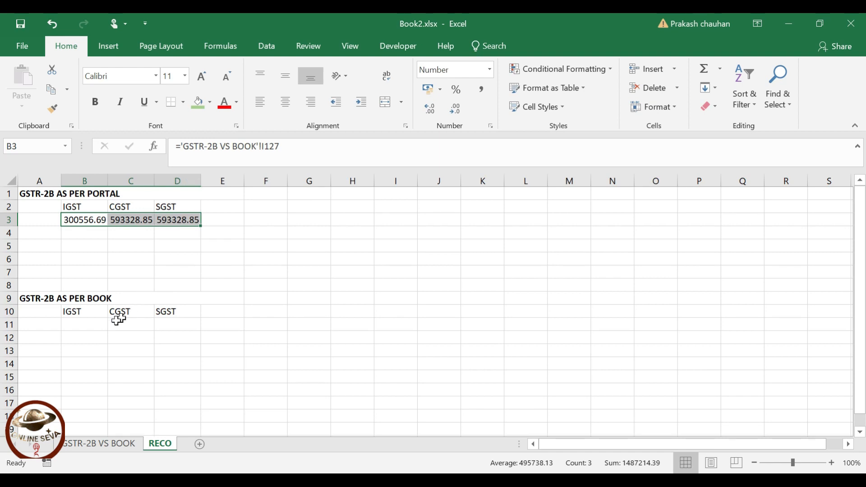
Link B11, below the book IGST header, to the Tally Integrated Tax total with ='GSTR-2B VS BOOK'!S127 and fill it across to D11
left_click(90, 323)
type("=")
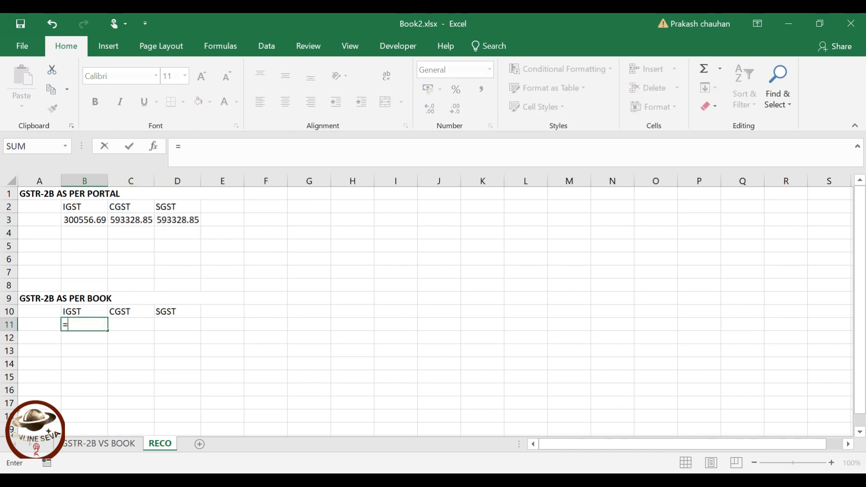
left_click(101, 444)
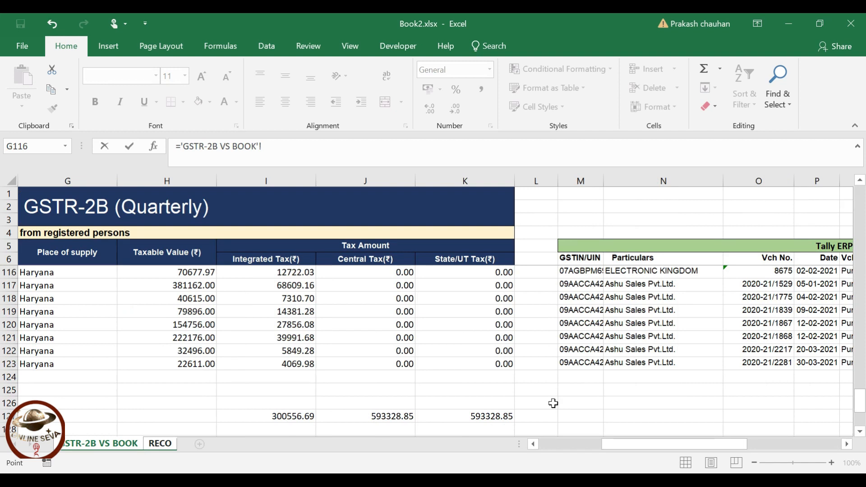
left_click(615, 412)
key("Right")
key("Right")
key("Right")
key("Right")
key("Right")
key("Right")
key("Right")
key("Right")
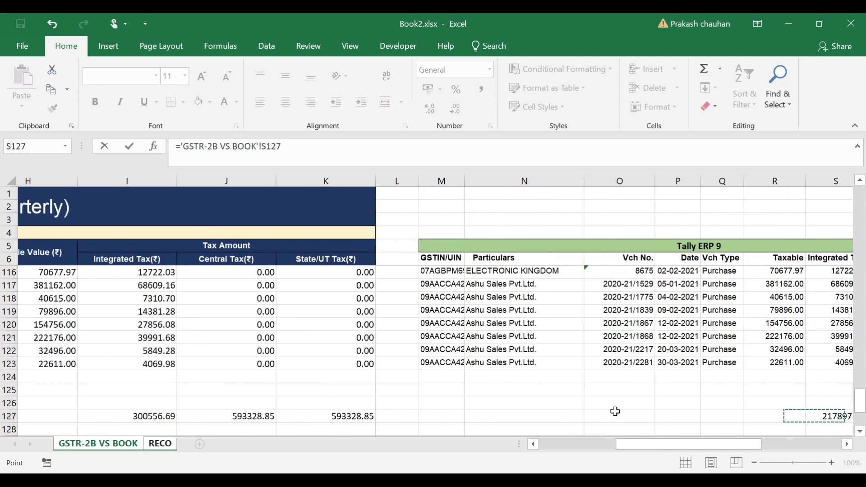
key("Right")
key("Left")
key("Left")
key("Left")
key("Left")
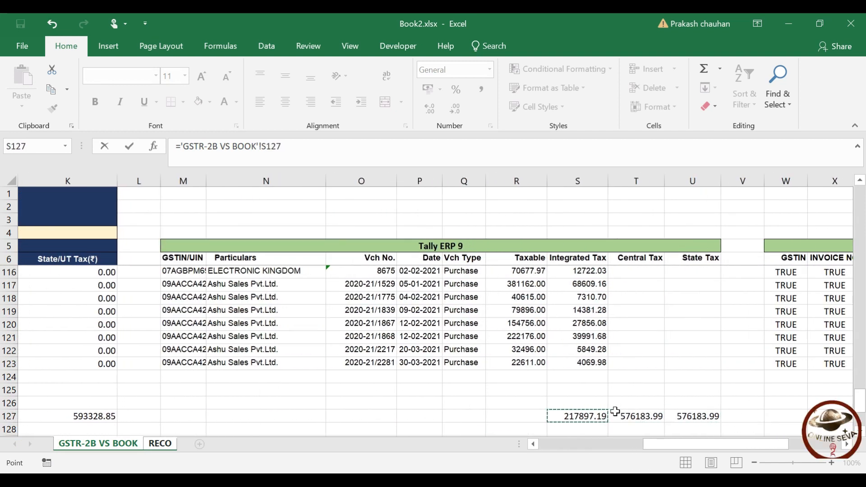
key("Return")
left_click(97, 325)
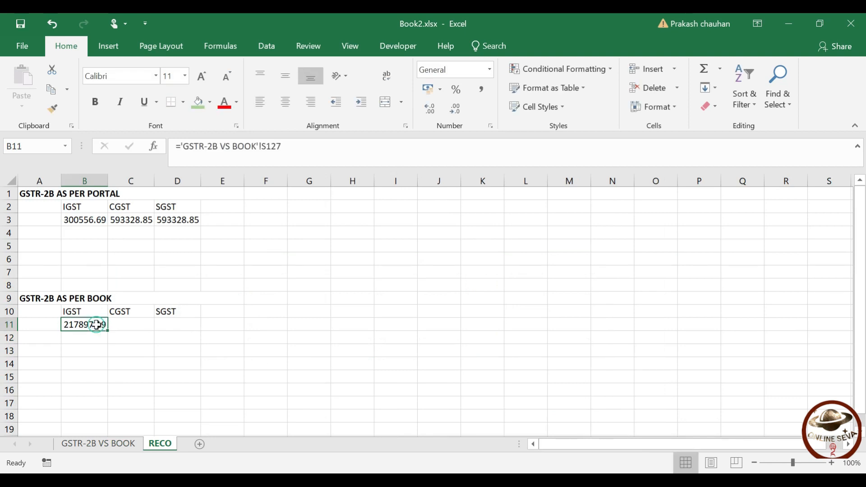
left_click_drag(108, 330, 182, 328)
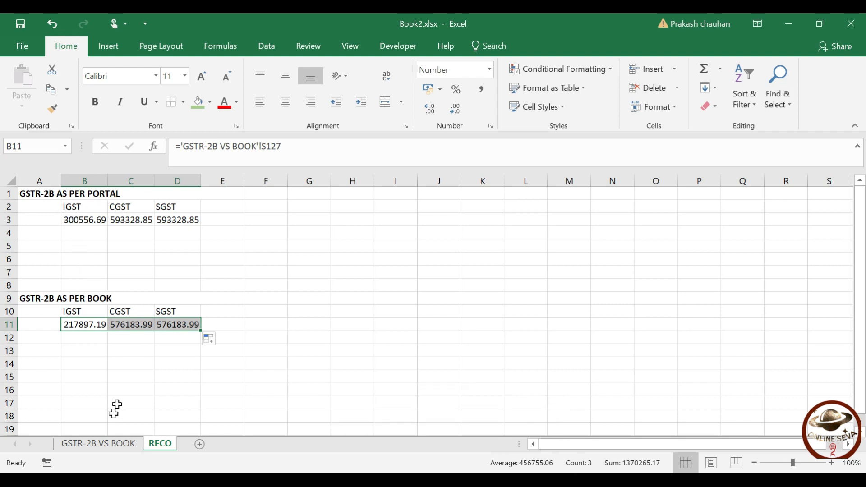
On the GSTR-2B VS BOOK sheet, total the 2020 bills' Integrated Tax in I16 with =SUM(I7:I14) and fill it across to K16
left_click(100, 444)
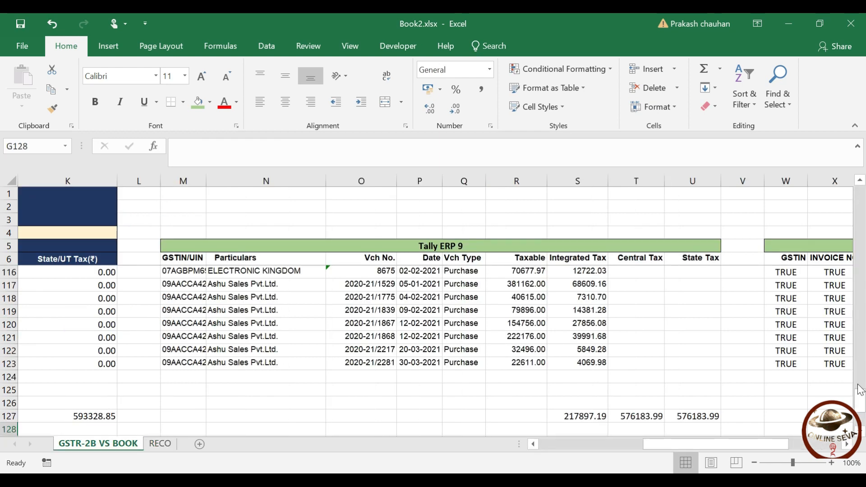
left_click_drag(860, 401, 861, 199)
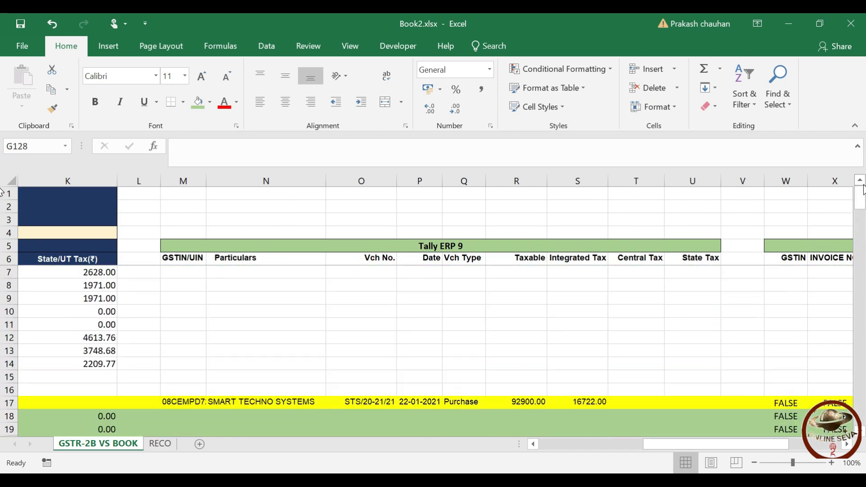
left_click(628, 289)
key("Left")
key("Left")
key("Left")
key("Left")
key("Left")
key("Left")
key("Left")
key("Left")
key("Left")
key("Left")
key("Left")
key("Left")
key("Left")
key("Left")
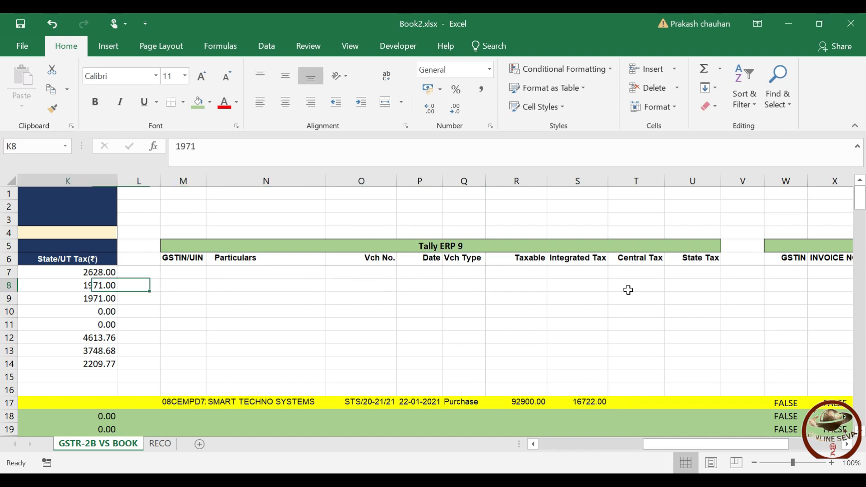
key("Down")
key("Down")
key("Down")
key("Down")
key("Right")
key("Right")
key("Right")
key("Right")
key("Right")
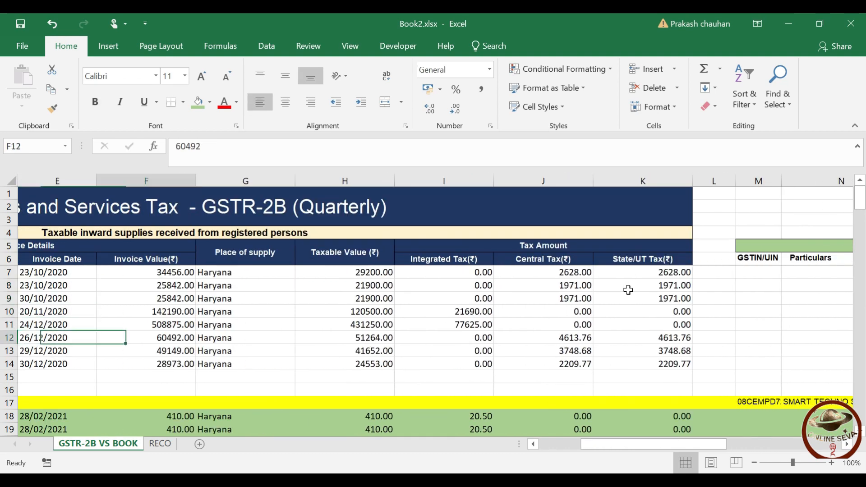
key("Left")
key("Down")
key("Down")
key("Down")
key("Down")
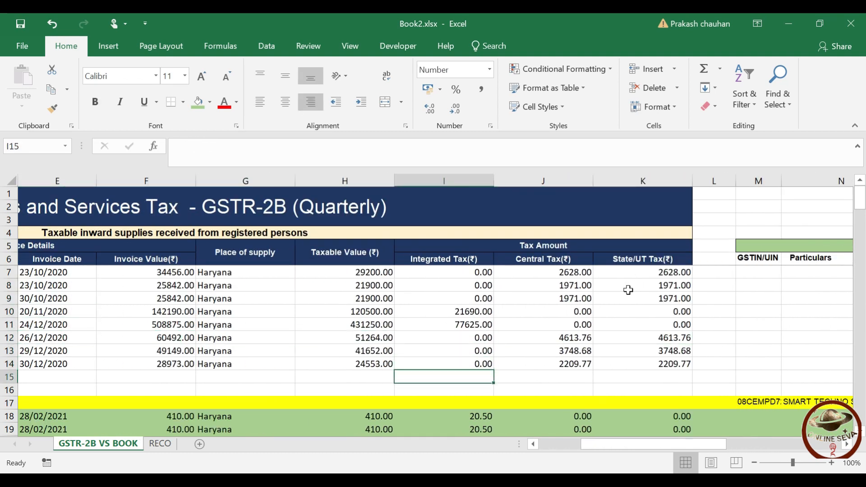
type("=SUM(")
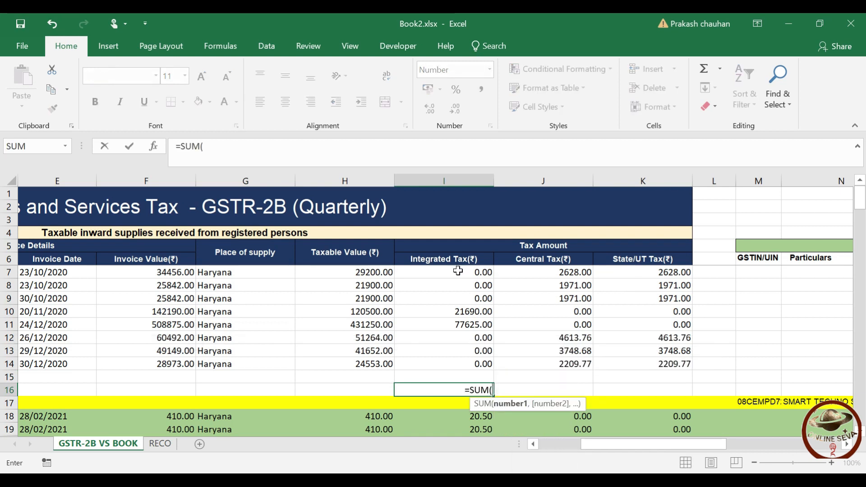
left_click_drag(457, 270, 463, 362)
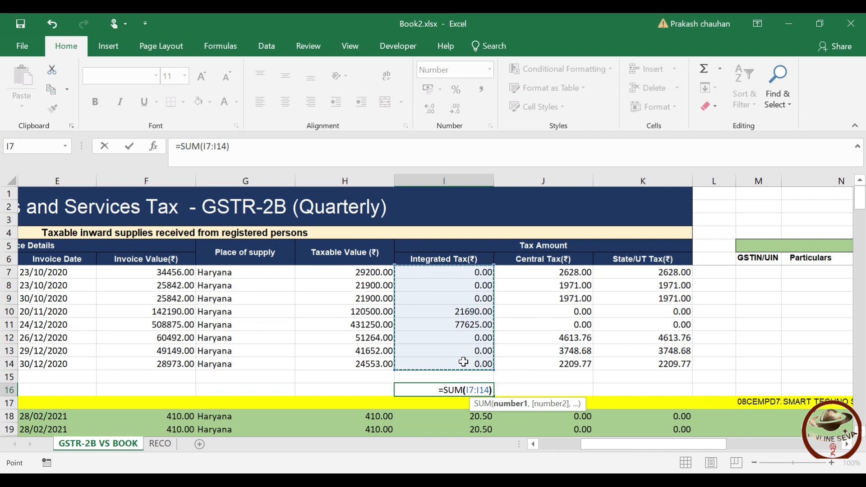
type(")")
key("Return")
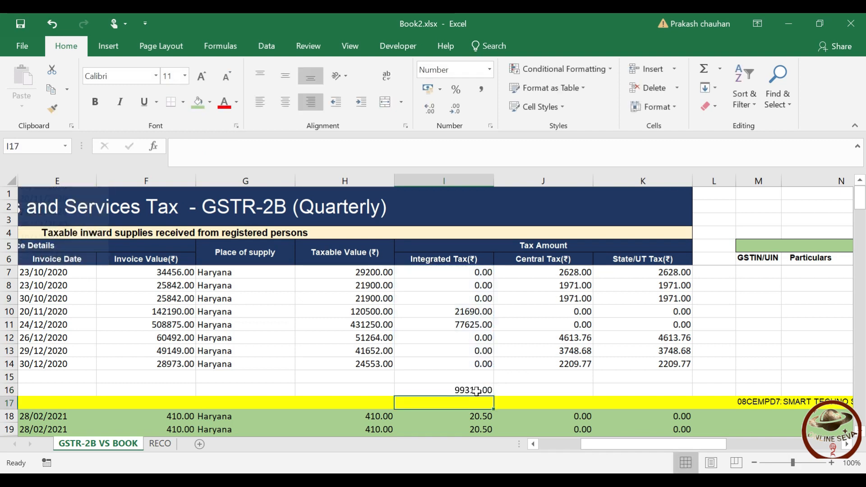
left_click(484, 391)
left_click_drag(492, 395, 663, 395)
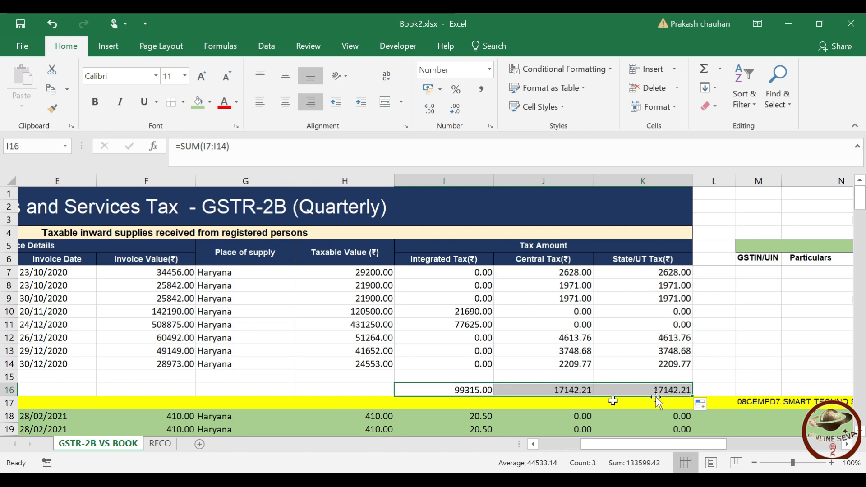
Enter the label "Less: Previous Bill" in A4 of the RECO sheet
left_click(162, 444)
left_click(43, 231)
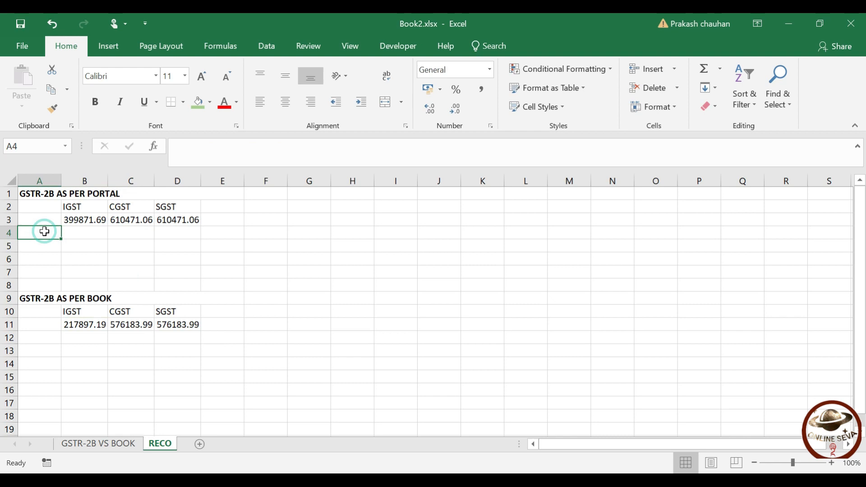
type("Less: Previous Bill")
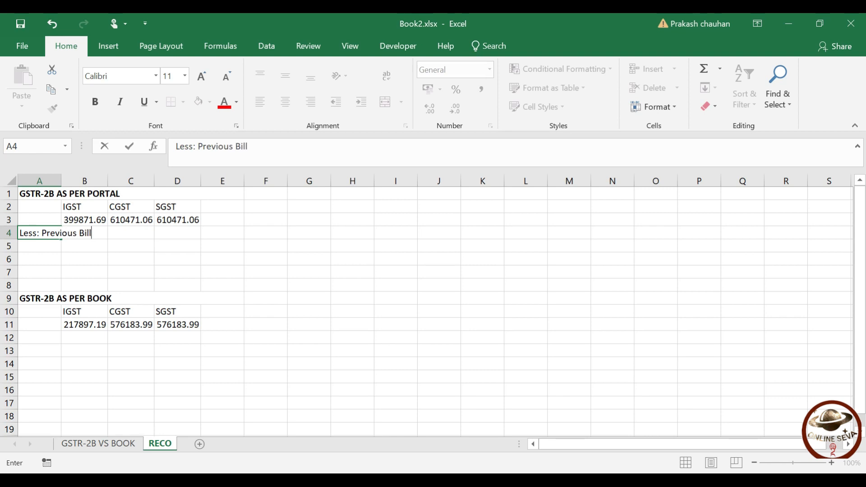
key("Tab")
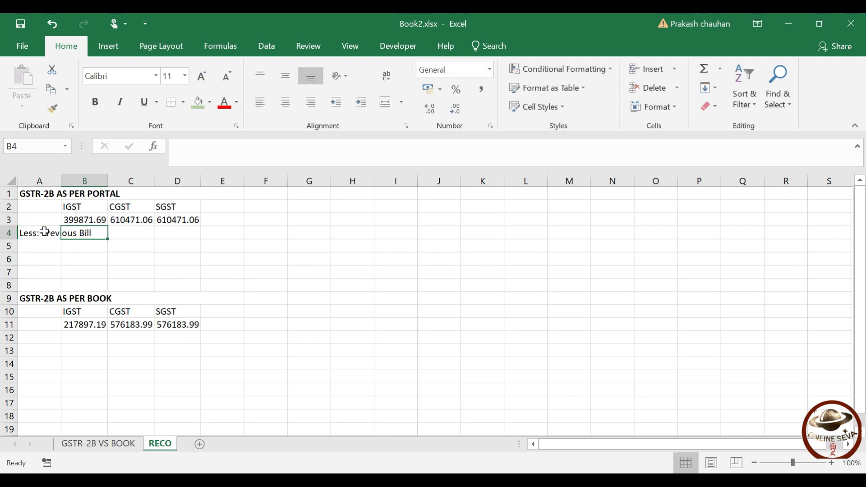
Deduct the previous bills' tax in B4 with =-'GSTR-2B VS BOOK'!I16 and fill the formula across to D4
type("=-")
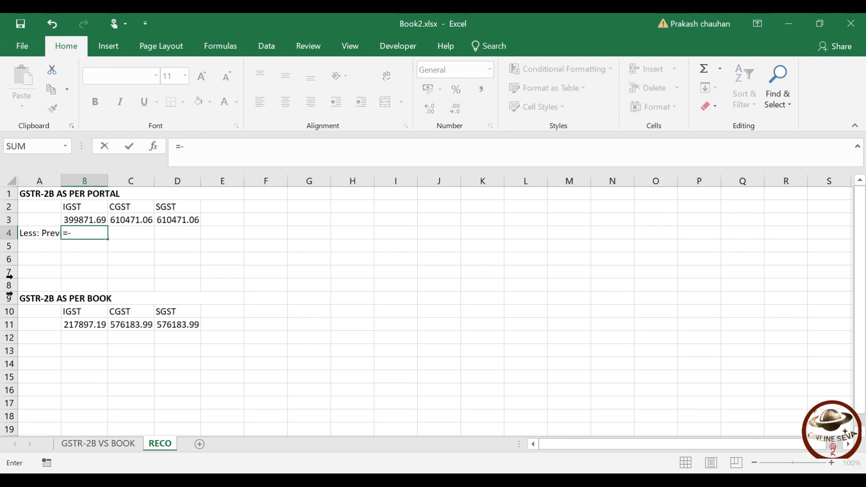
left_click(100, 444)
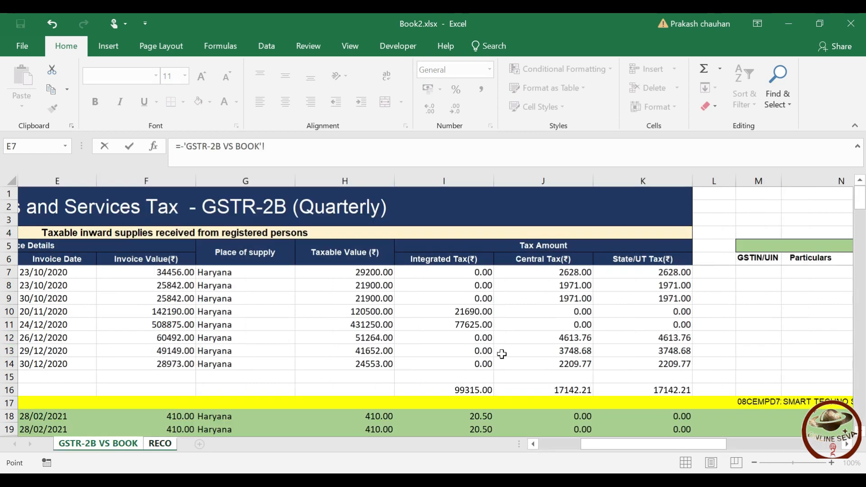
left_click(469, 392)
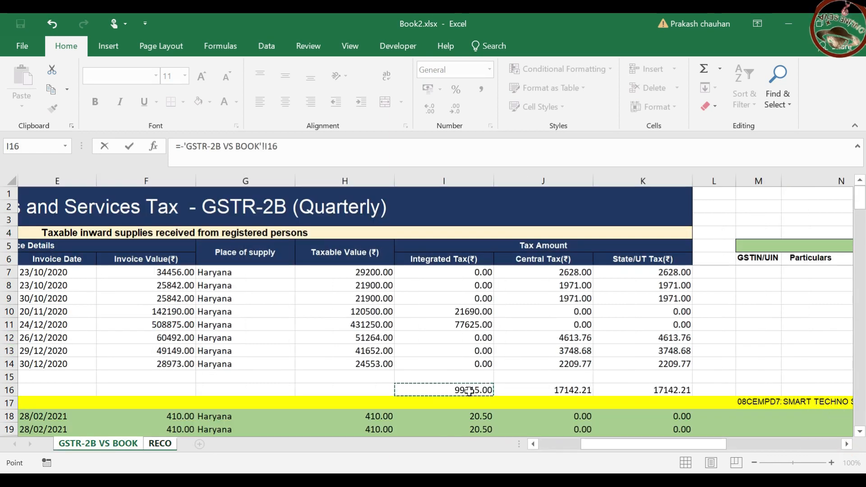
key("Return")
left_click(102, 232)
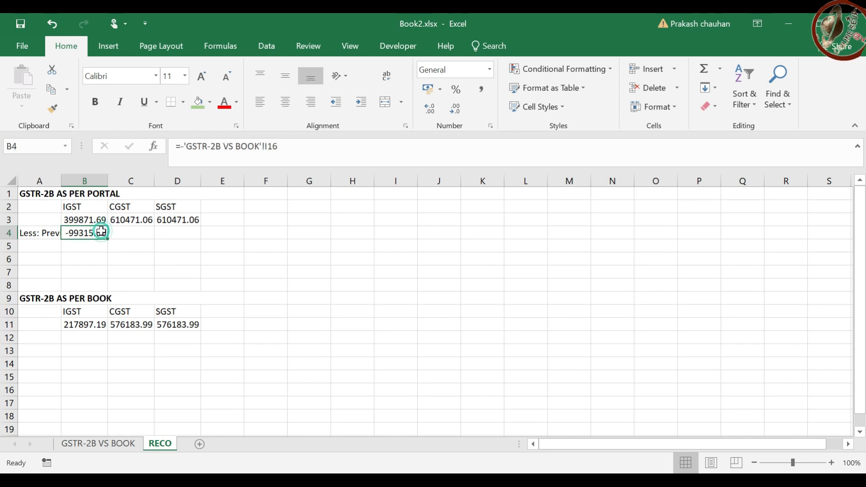
left_click_drag(107, 239, 191, 242)
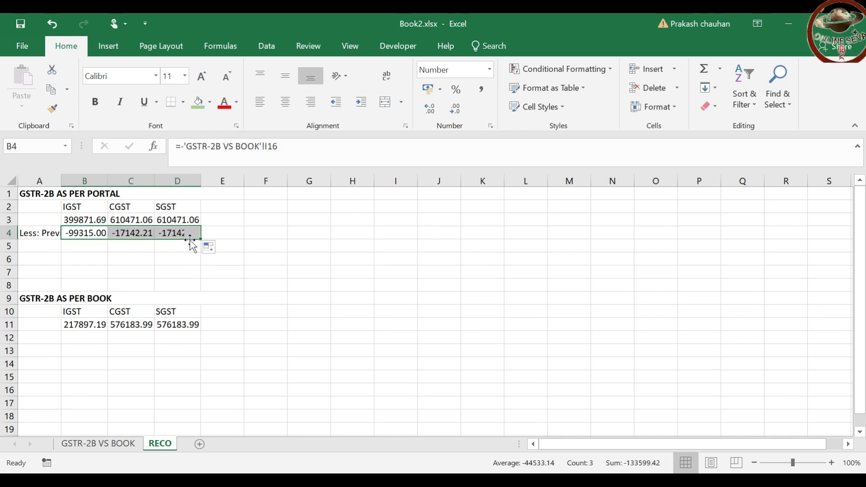
Examine the Reco differences and remarks for the highlighted bills in rows 17 to 21 of the GSTR-2B VS BOOK sheet
left_click(48, 254)
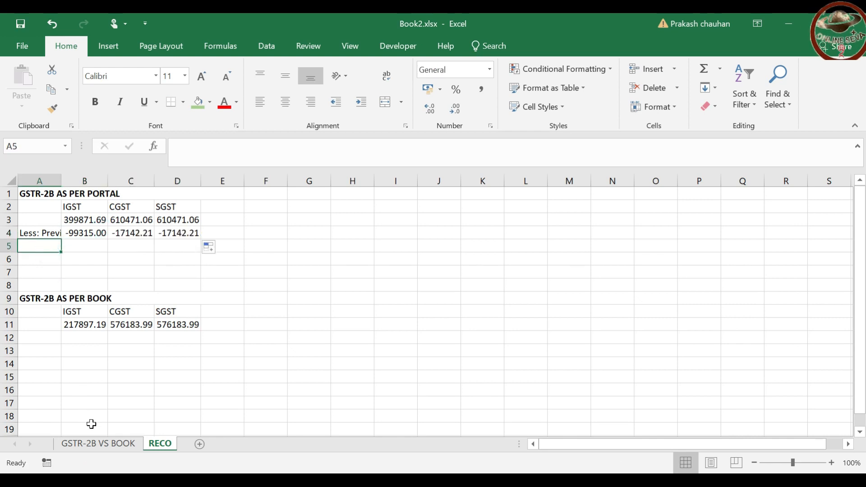
left_click(98, 443)
key("Right")
key("Right")
key("Right")
key("Right")
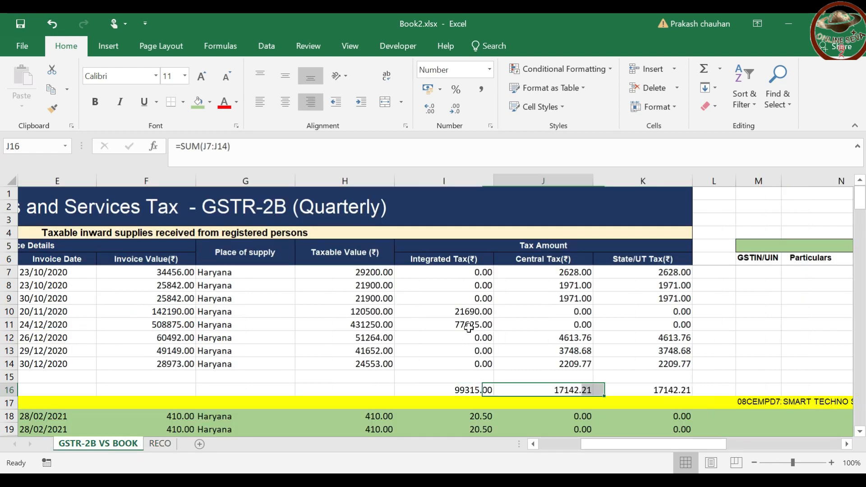
key("Right")
key("Right")
key("Right")
key("Right")
key("Right")
key("Right")
key("Right")
key("Right")
key("Right")
key("Right")
key("Right")
key("Right")
key("Right")
key("Right")
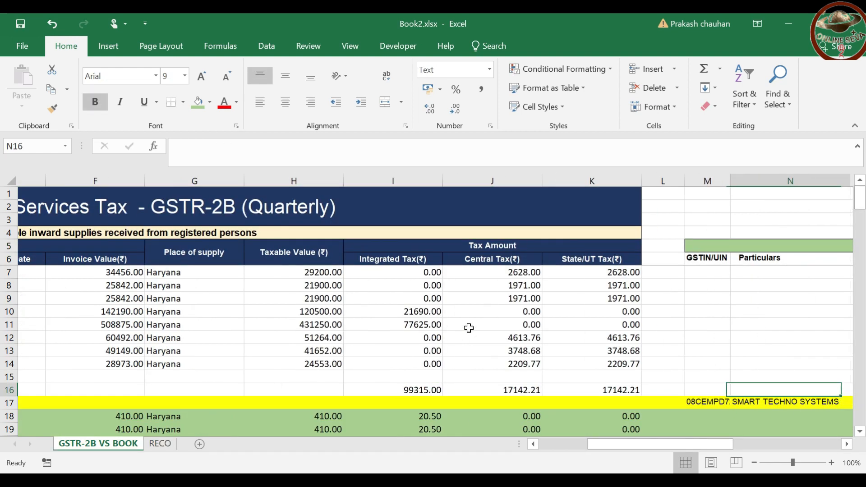
key("Right")
key("Right")
key("Right")
key("Right")
key("Right")
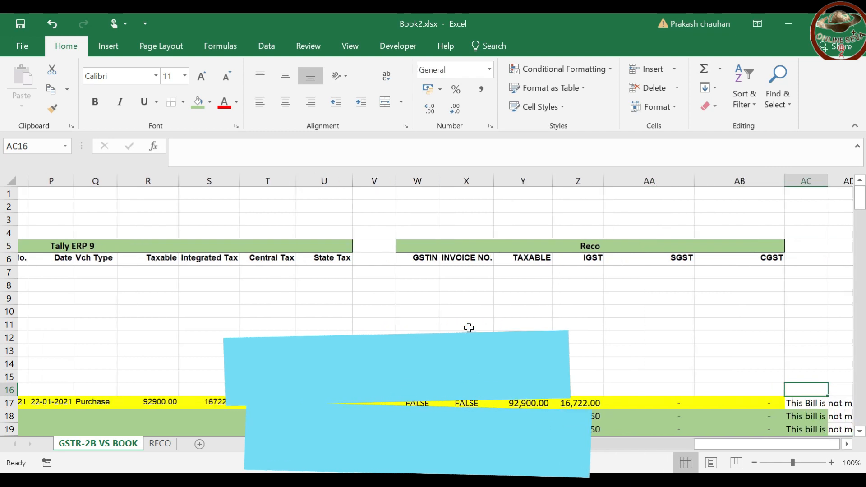
key("Down")
key("Down")
key("Down")
key("Down")
key("Down")
key("Down")
key("Down")
key("Down")
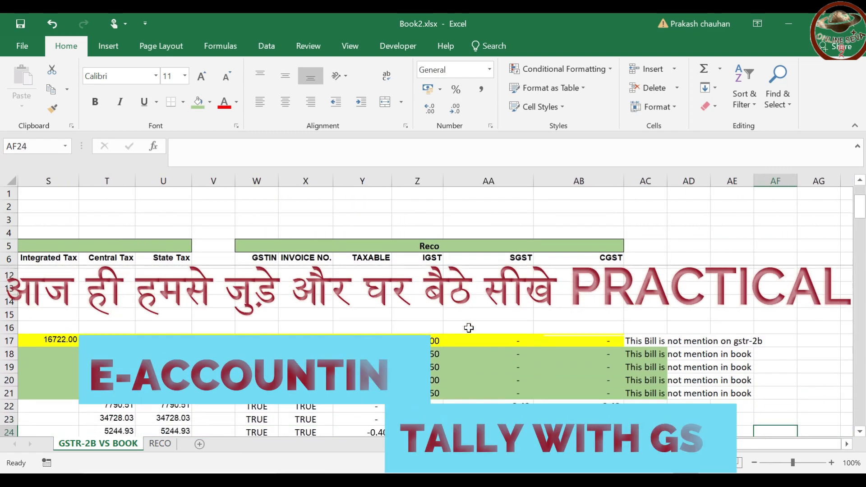
key("Left")
key("Left")
key("Up")
key("Up")
key("Up")
key("Up")
key("Up")
key("Up")
key("Up")
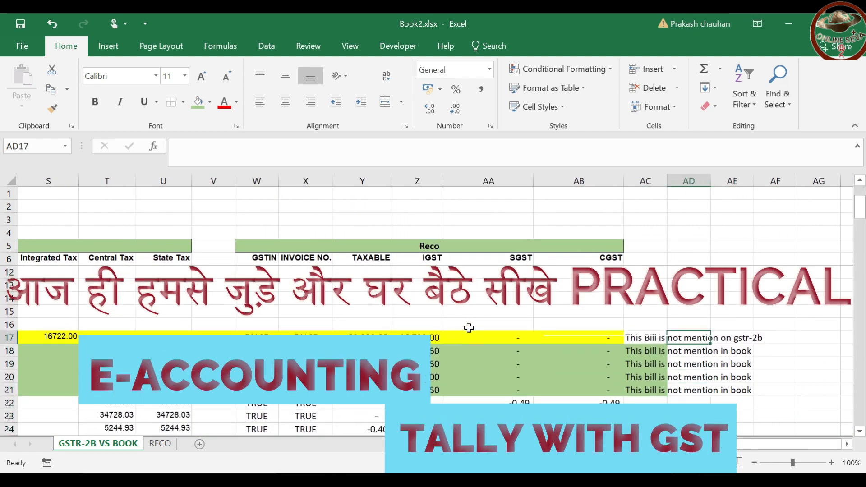
key("Left")
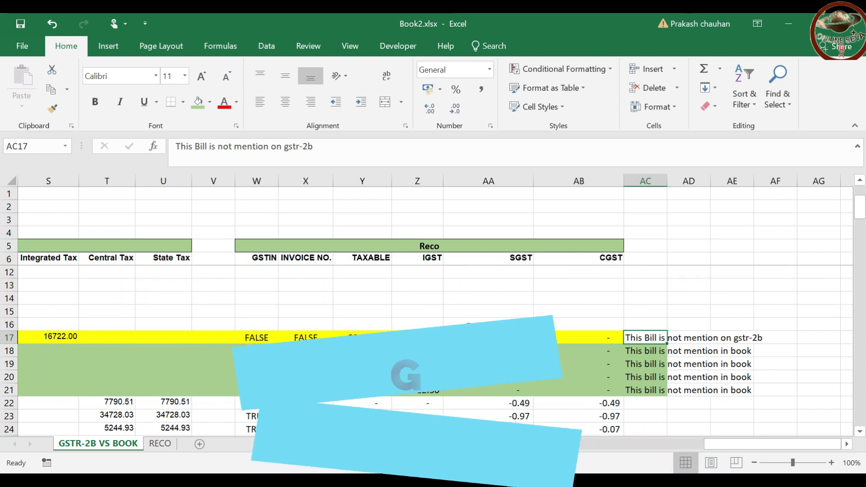
Enter the label "Add: Not mention in gstr-2b" in A5 of the RECO sheet
left_click(160, 444)
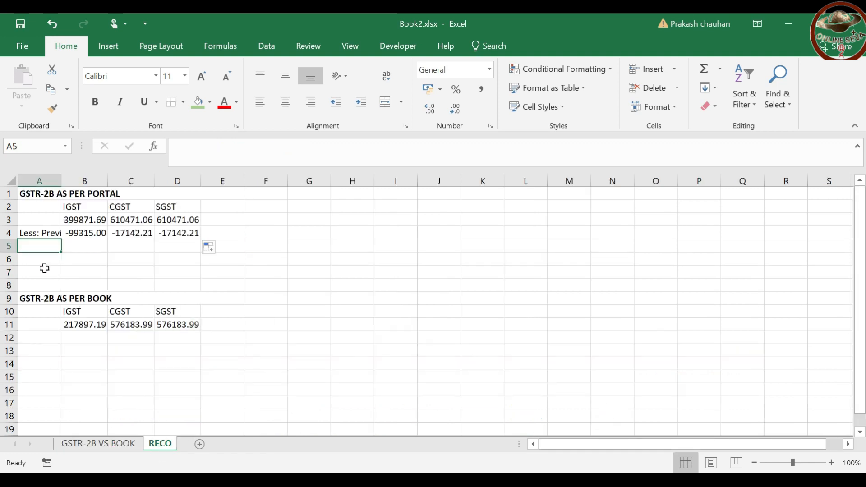
type("Add")
type(": Thi")
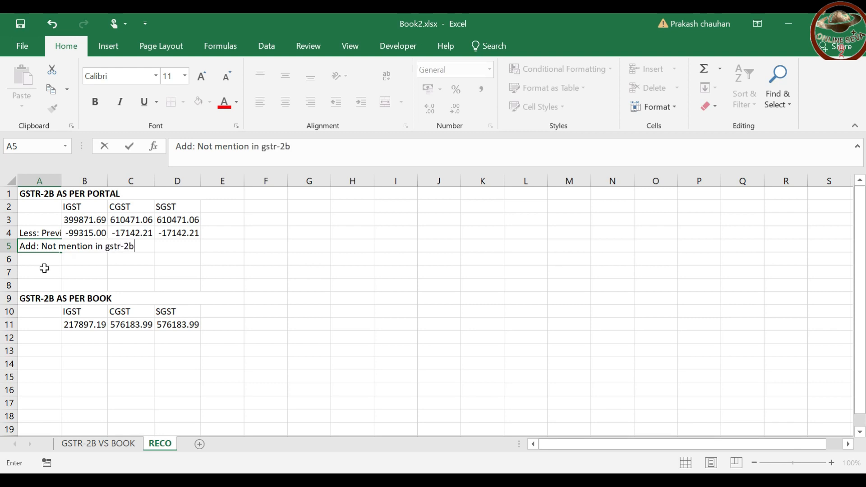
key("Tab")
Bring the IGST of the bill missing from GSTR-2B into B5 with ='GSTR-2B VS BOOK'!Z17
type("=")
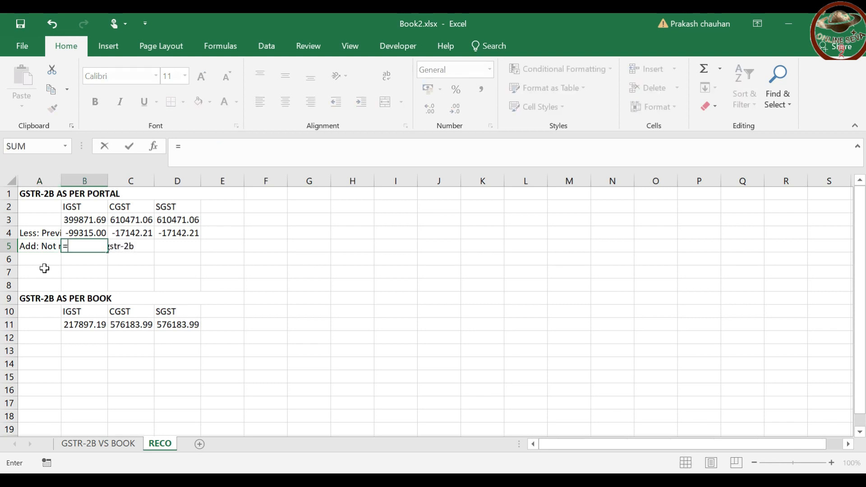
left_click(98, 444)
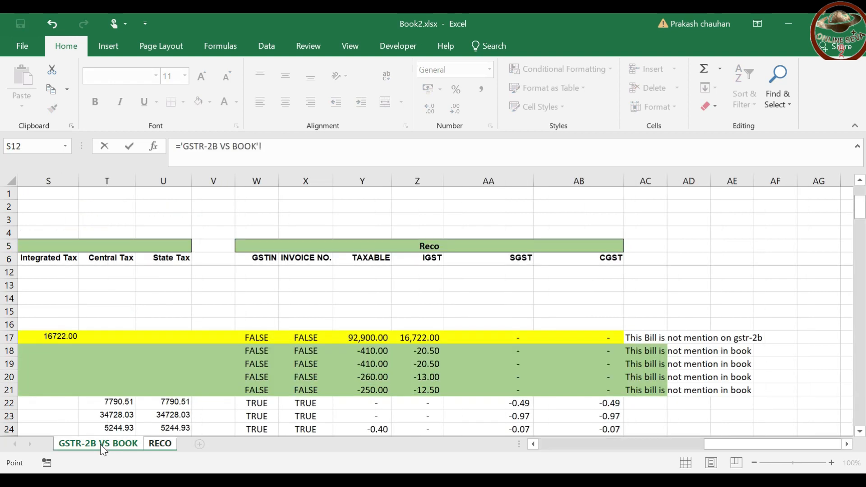
left_click(417, 337)
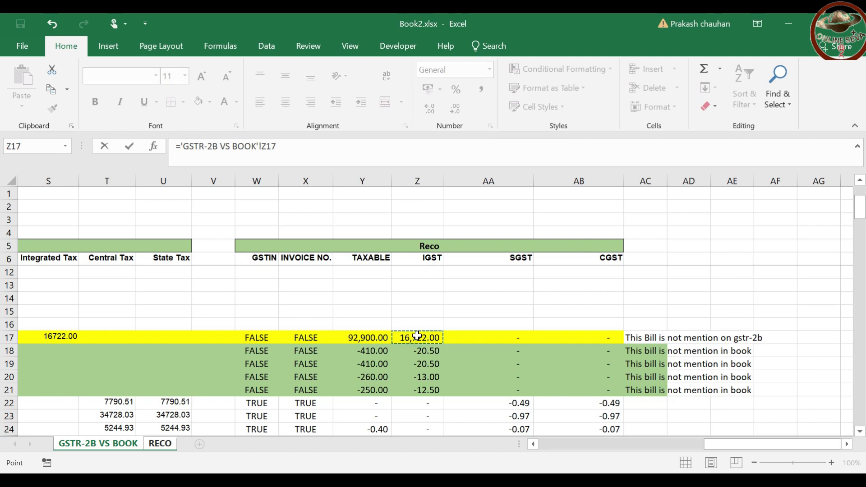
key("Return")
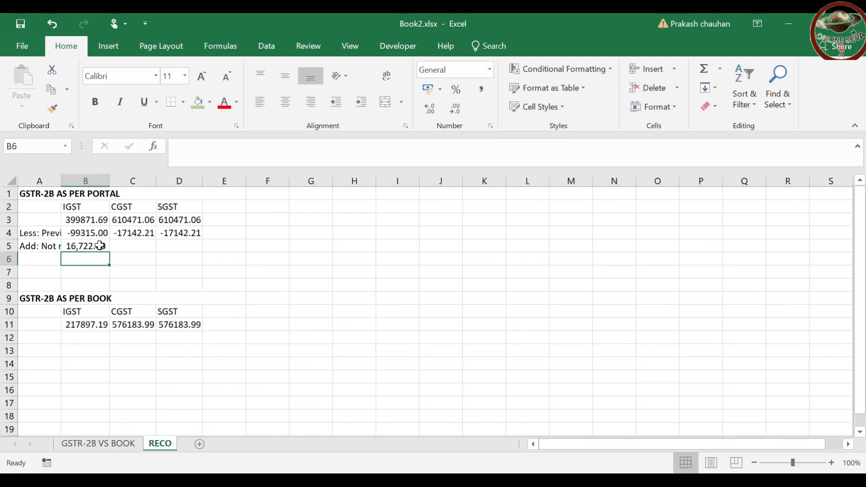
Examine the IGST differences and remarks of the green-highlighted bills in rows 18 to 21 of the GSTR-2B VS BOOK sheet
left_click(134, 446)
key("Down")
key("Down")
key("Down")
key("Down")
key("Down")
key("Down")
key("Down")
key("Up")
key("Up")
key("Up")
key("Up")
key("Up")
key("Up")
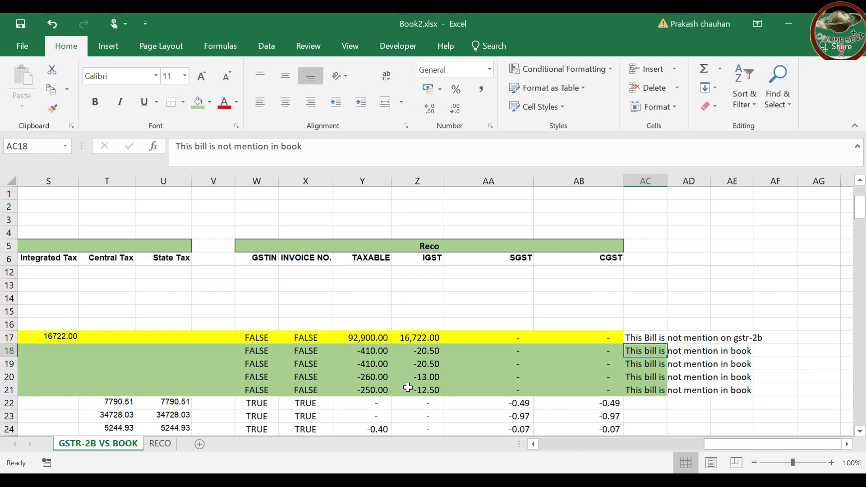
Enter the label "Less this bill is not related to party" in A6 of the RECO sheet
left_click(154, 448)
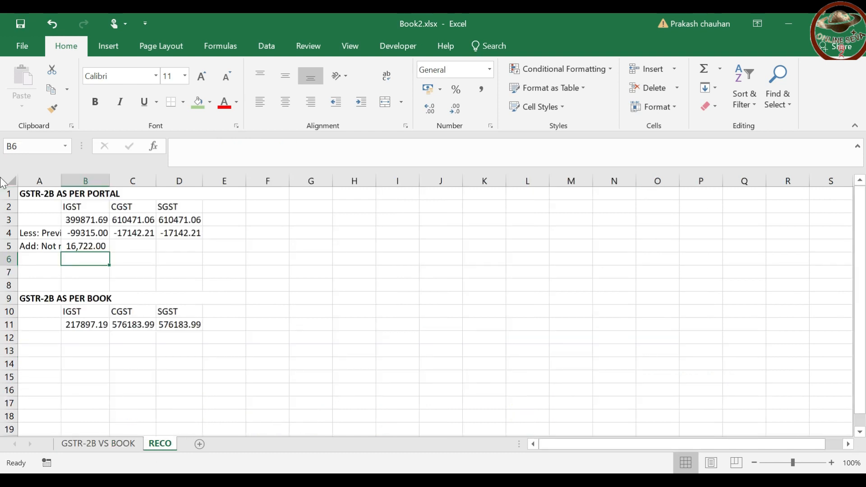
left_click(40, 260)
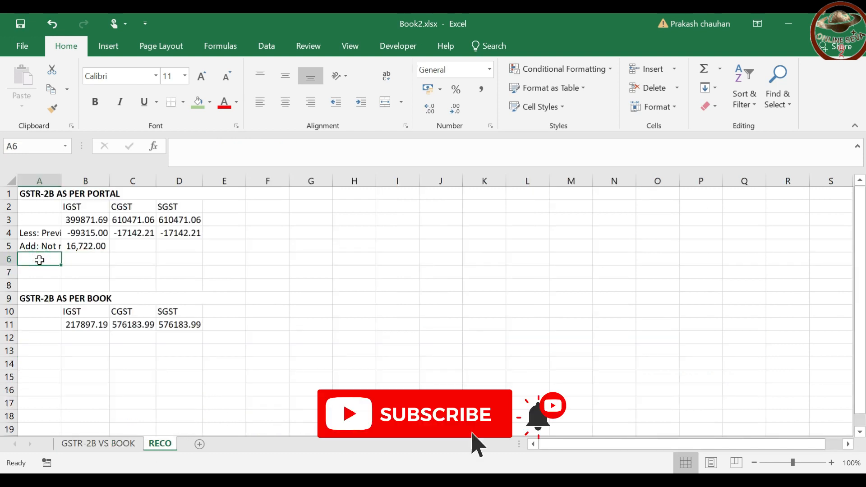
type("Less")
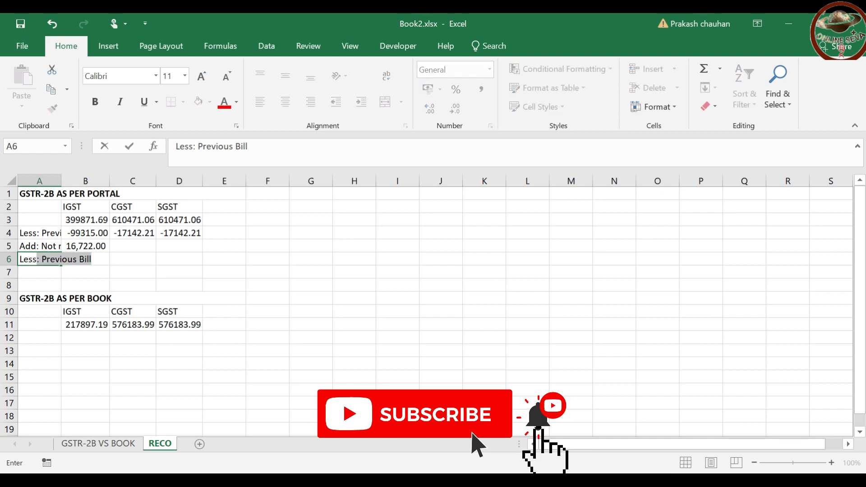
type(" this bi")
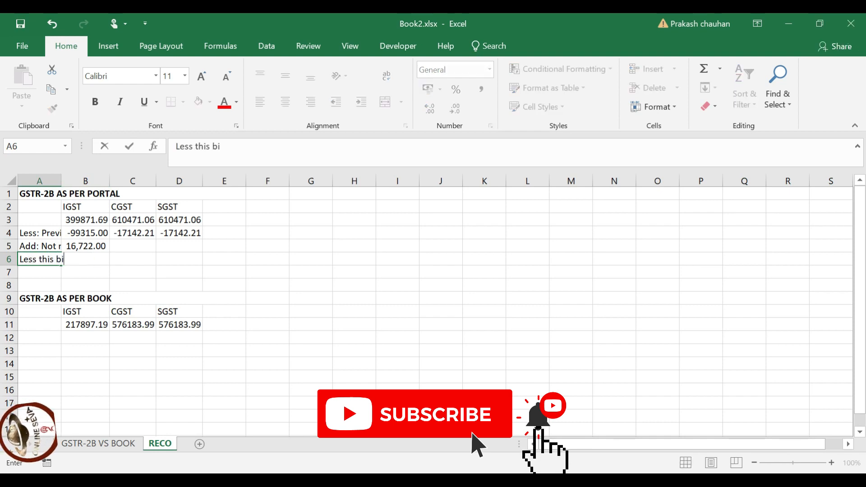
type("ll is not re")
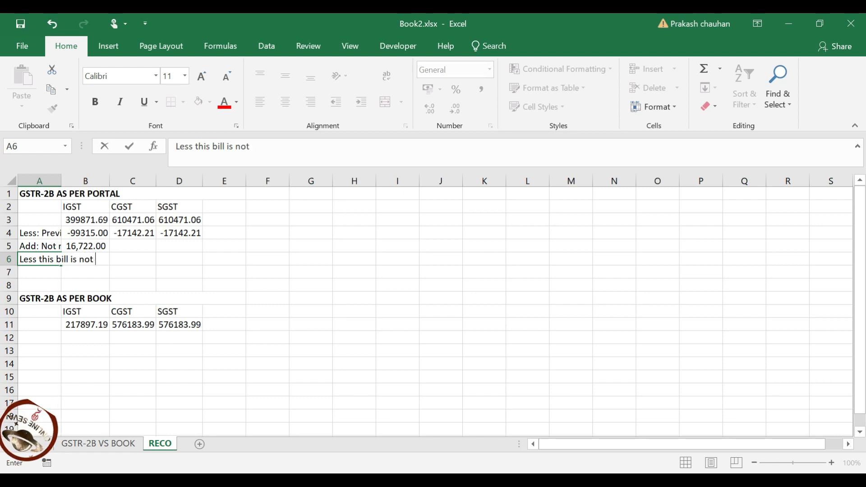
type("ate")
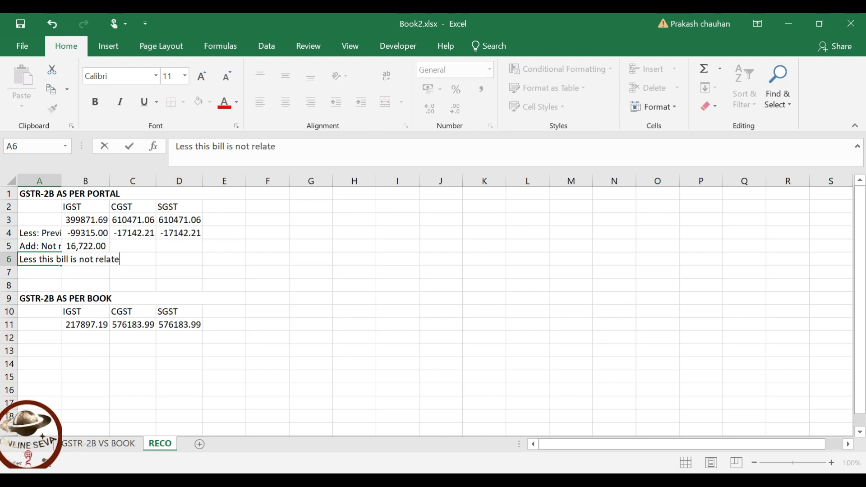
type("d to party")
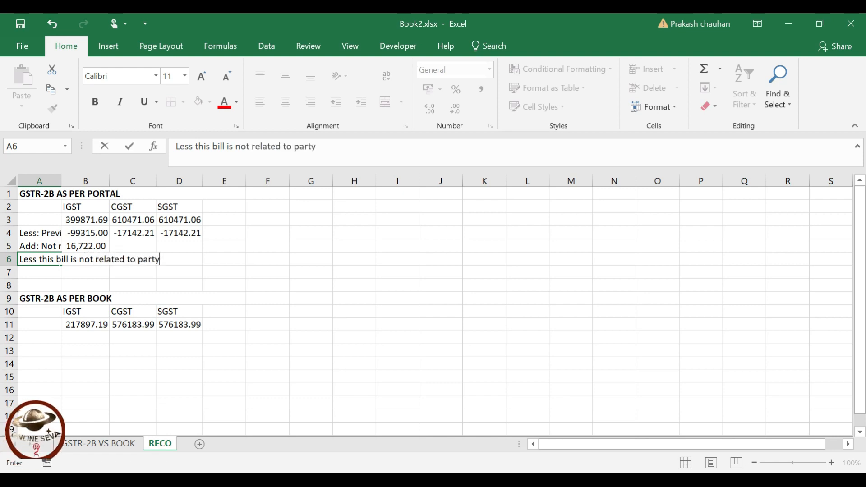
key("Return")
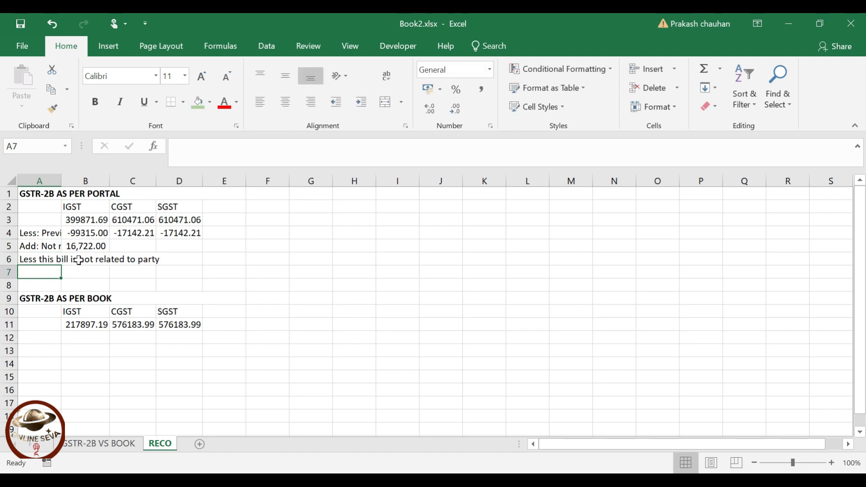
left_click(79, 261)
type("=")
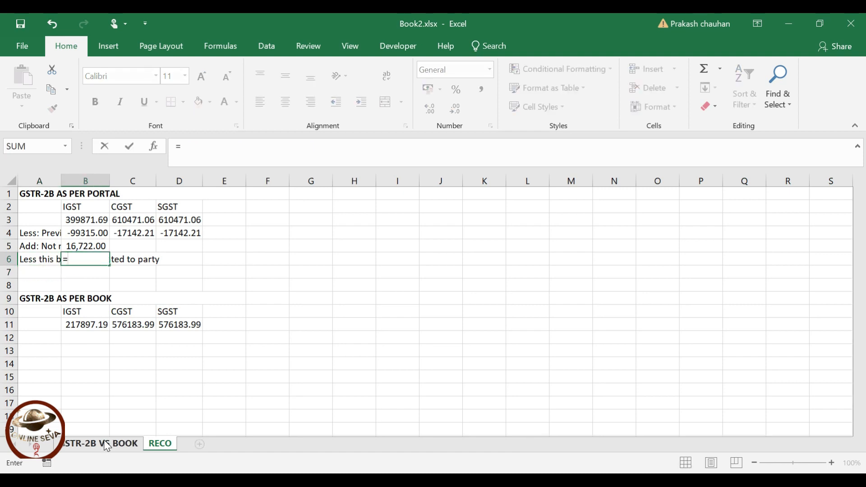
left_click(107, 446)
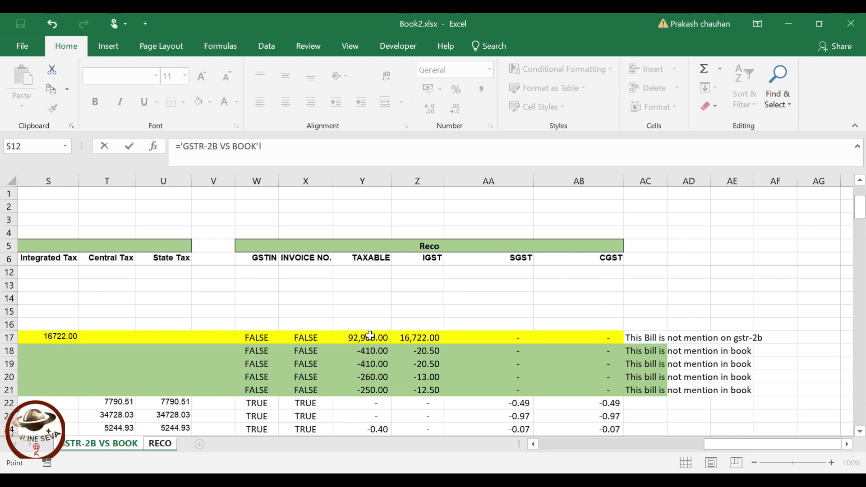
key("Escape")
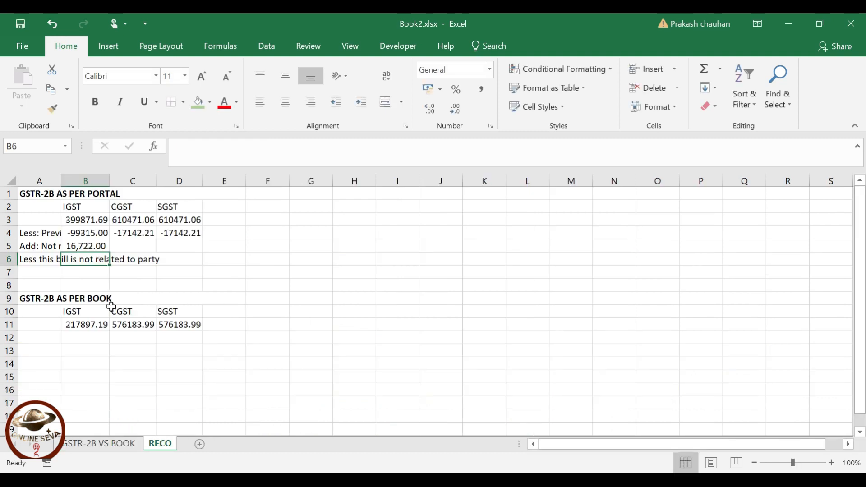
Sum the IGST of the bills not mentioned in the book in B6 with =SUM('GSTR-2B VS BOOK'!Z18:Z21)
type("=sum")
key("Tab")
left_click(111, 444)
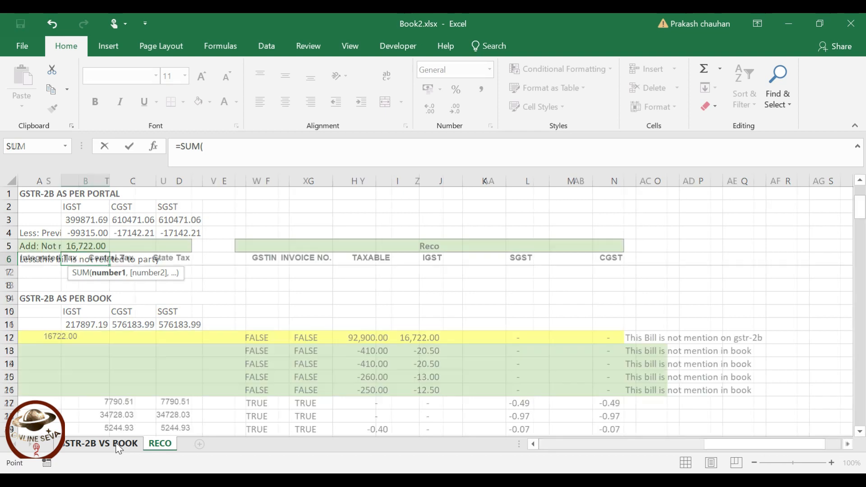
left_click_drag(373, 350, 374, 386)
left_click_drag(424, 351, 429, 389)
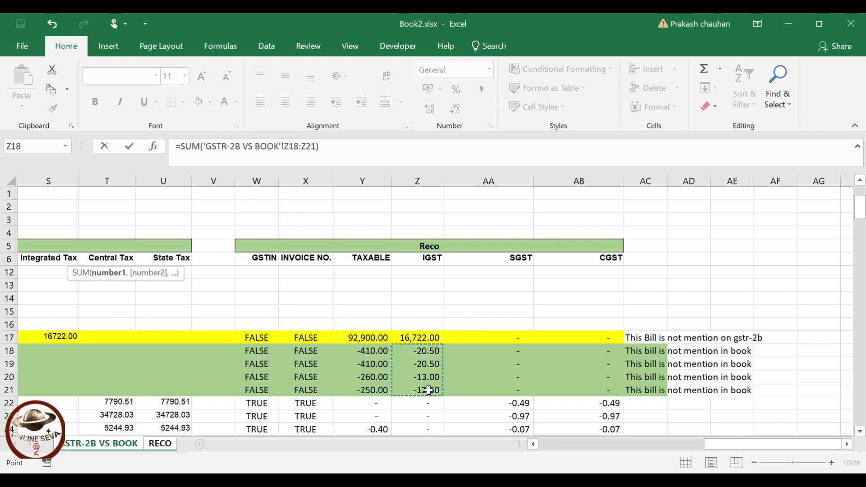
key("Return")
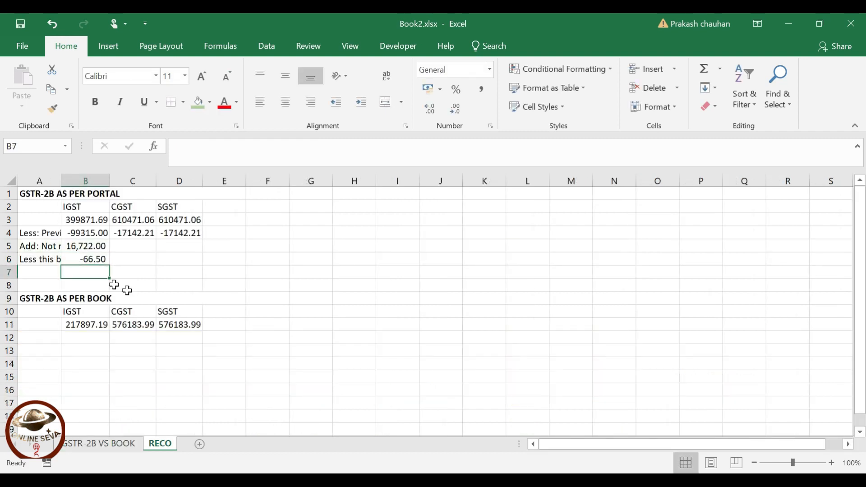
Enter the label "Total" in A7 and add up the portal IGST in B7 with =SUM(B3:B6)
left_click(44, 276)
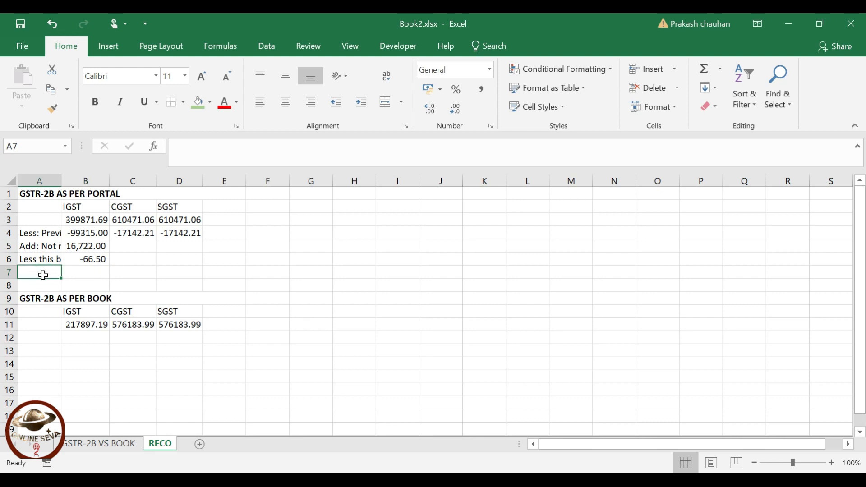
type("Total")
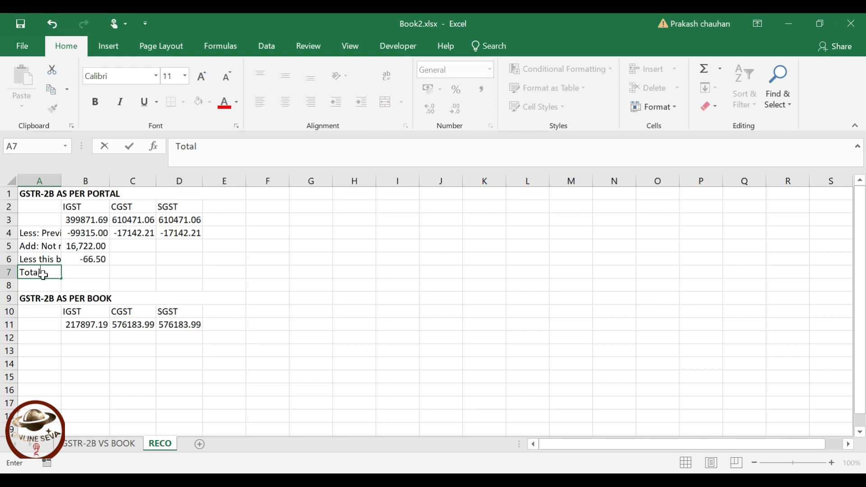
key("Tab")
type("=su")
key("Tab")
left_click_drag(81, 219, 88, 261)
type(")")
key("Return")
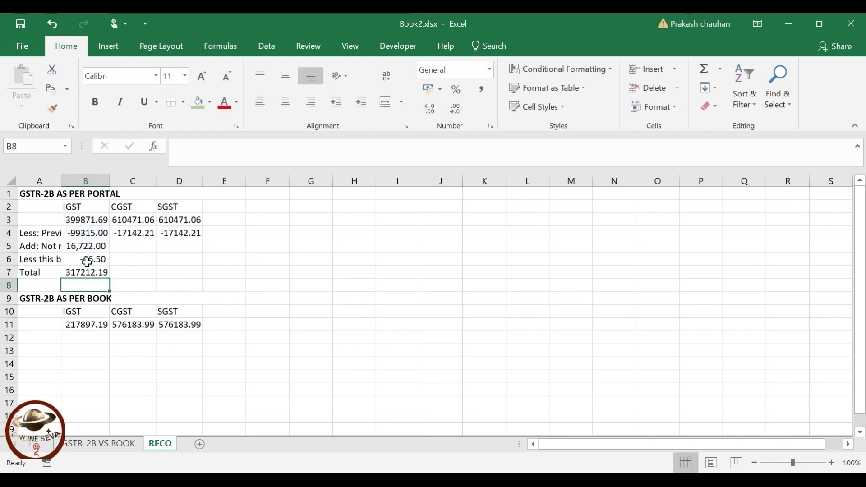
Fill the B7 total formula across to D7 and autofit column A to show the full labels
left_click(90, 273)
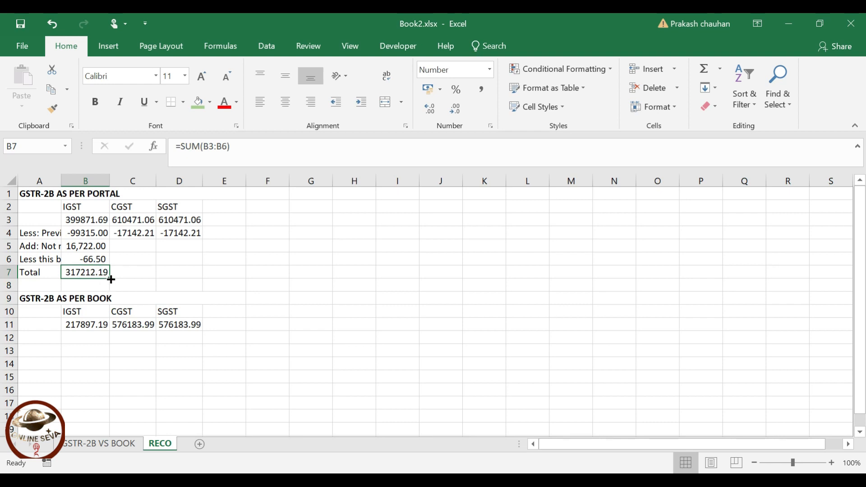
left_click_drag(111, 280, 200, 280)
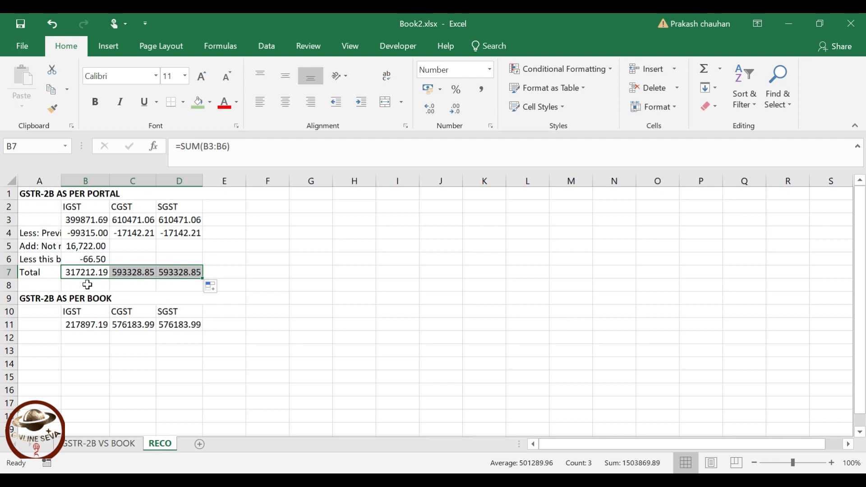
double_click(61, 183)
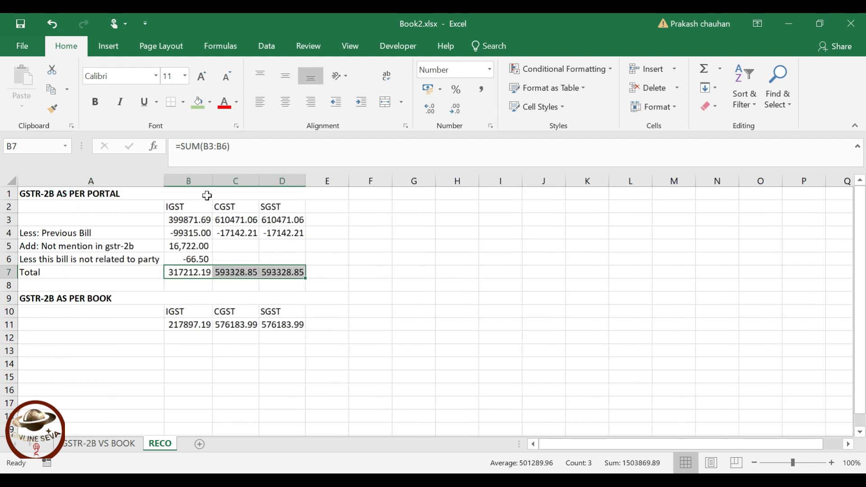
Check the portal IGST and previous-bill amounts in B3 and B4, and trace B3 to its source total in I127 of GSTR-2B VS BOOK
left_click(199, 221)
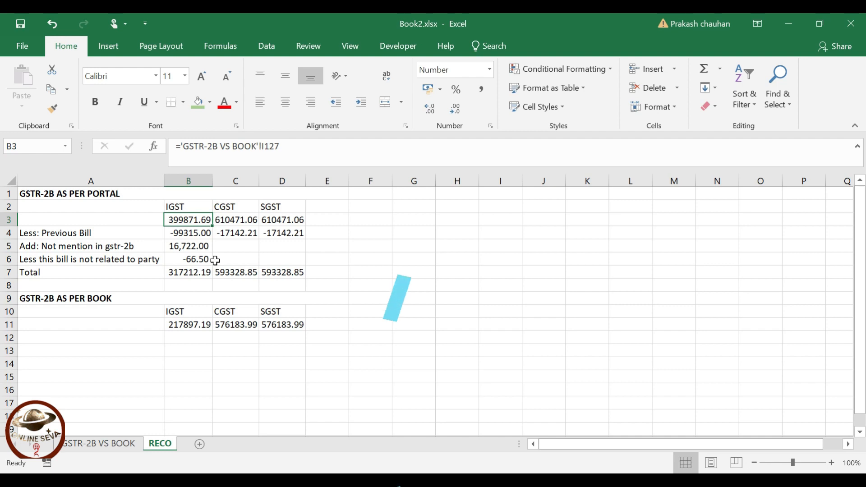
key("Down")
left_click_drag(198, 221, 197, 229)
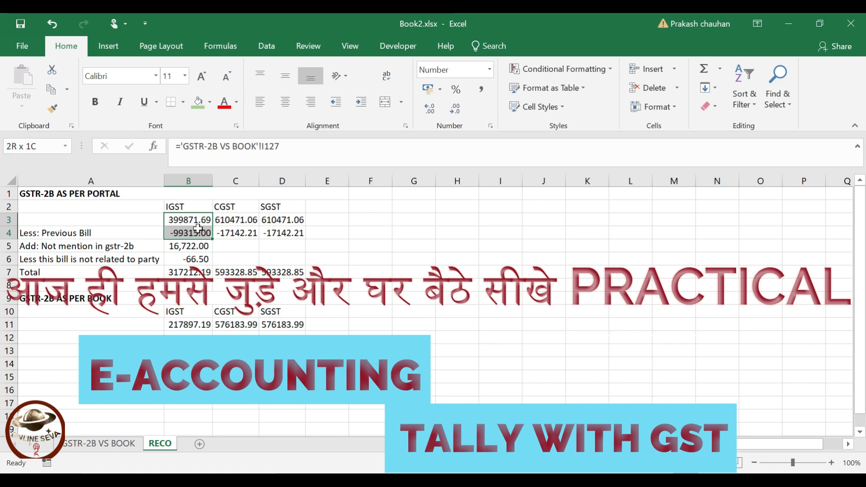
left_click_drag(198, 229, 197, 229)
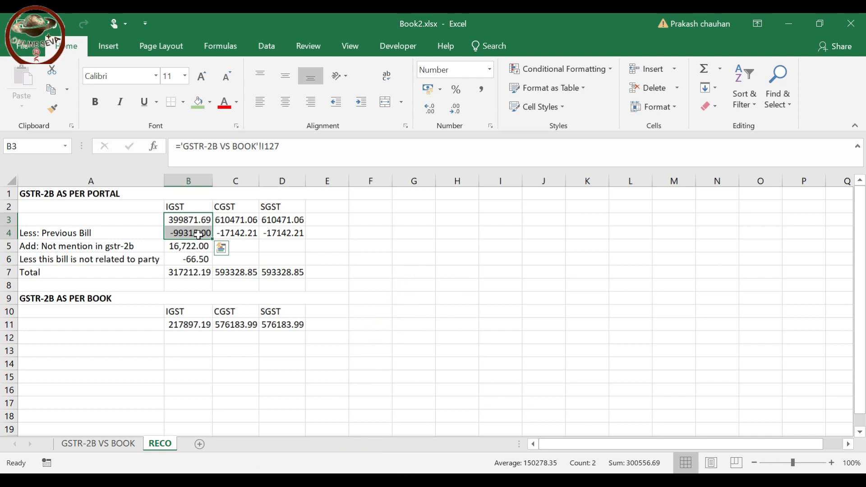
left_click(193, 221)
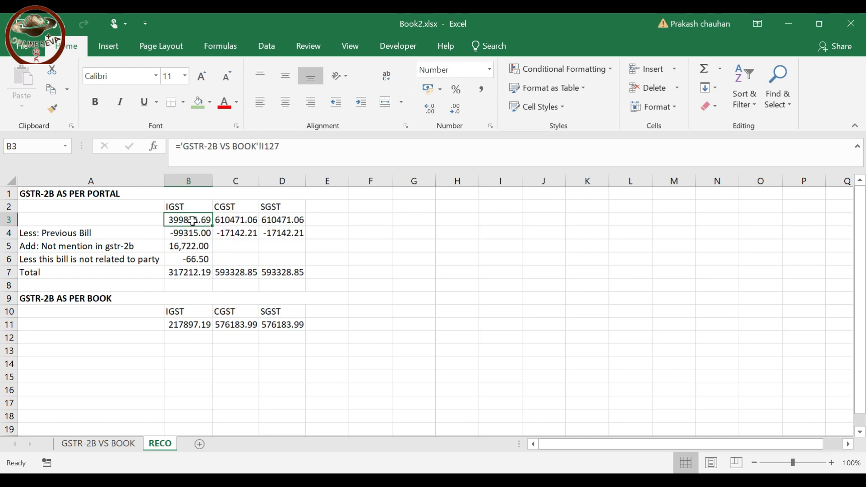
double_click(192, 221)
key("Return")
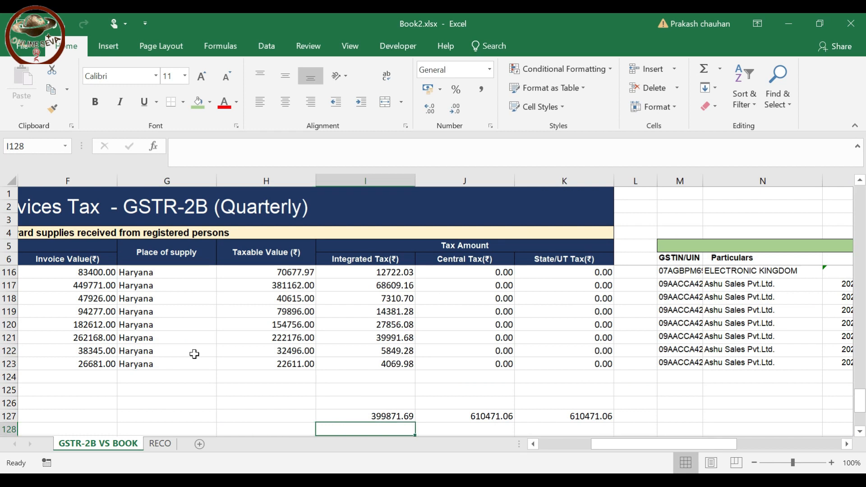
key("Up")
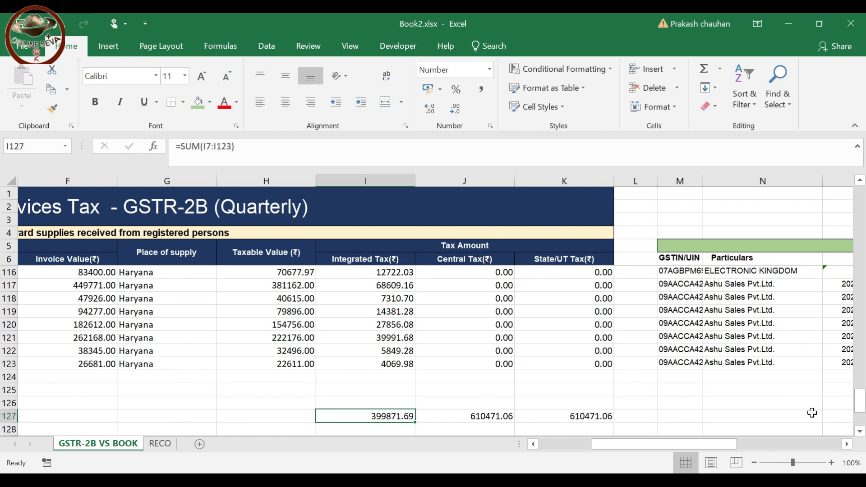
Move the previous-bill totals I16:K16 out of the summed tax columns into the blank Tally ERP 9 area, and check the IGST total on RECO
left_click_drag(862, 409, 861, 203)
left_click(390, 389)
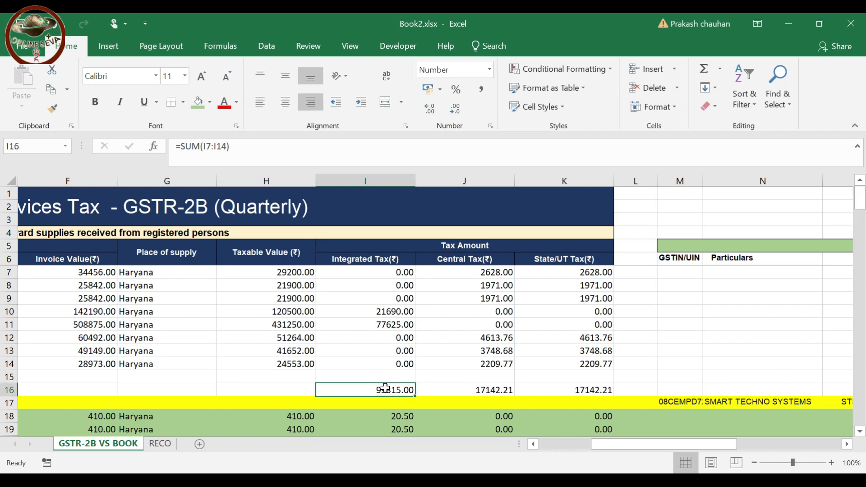
left_click_drag(383, 389, 442, 322)
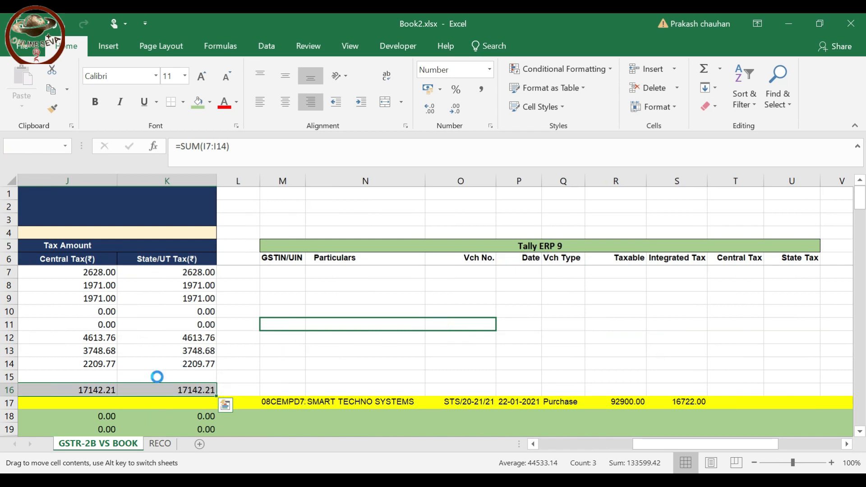
left_click(161, 443)
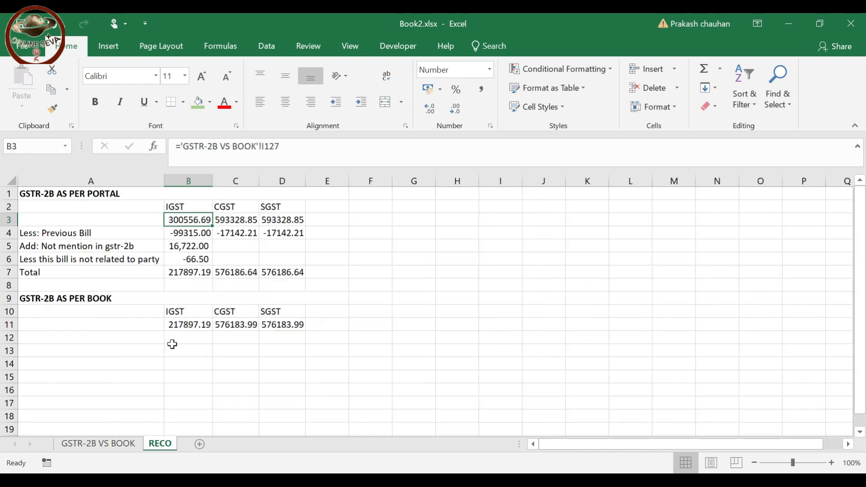
left_click(184, 272)
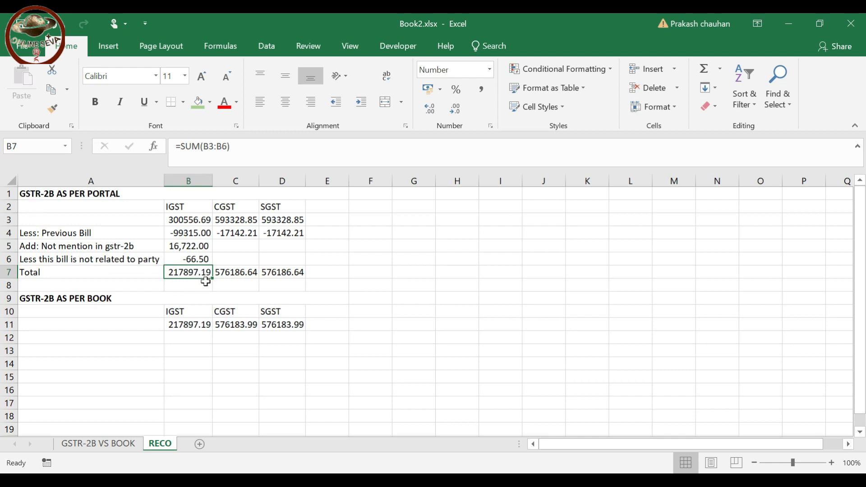
Compare the portal IGST, CGST and SGST totals in row 7 with the book totals in row 11 on the RECO sheet
left_click(195, 324)
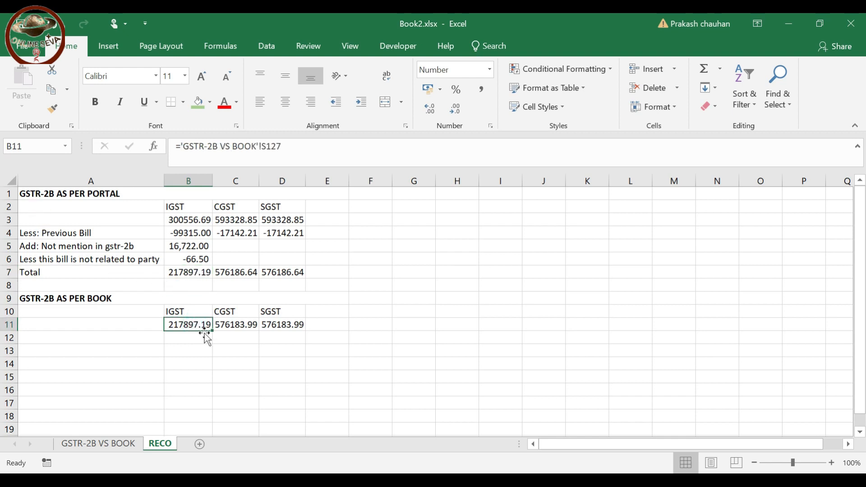
left_click(235, 272)
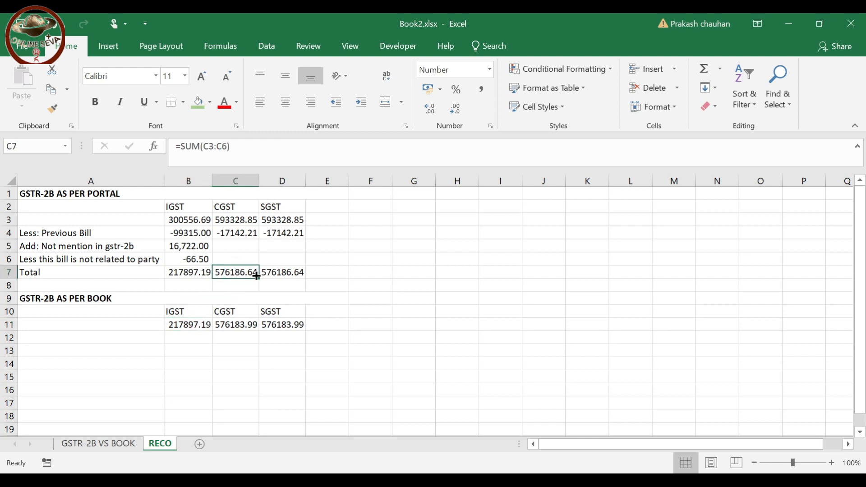
left_click(239, 324)
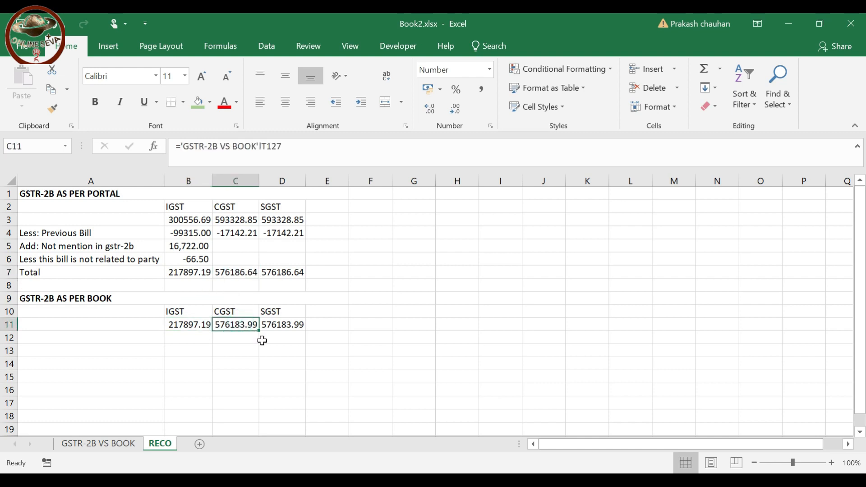
left_click_drag(180, 324, 288, 325)
left_click(54, 199)
left_click_drag(87, 222, 231, 334)
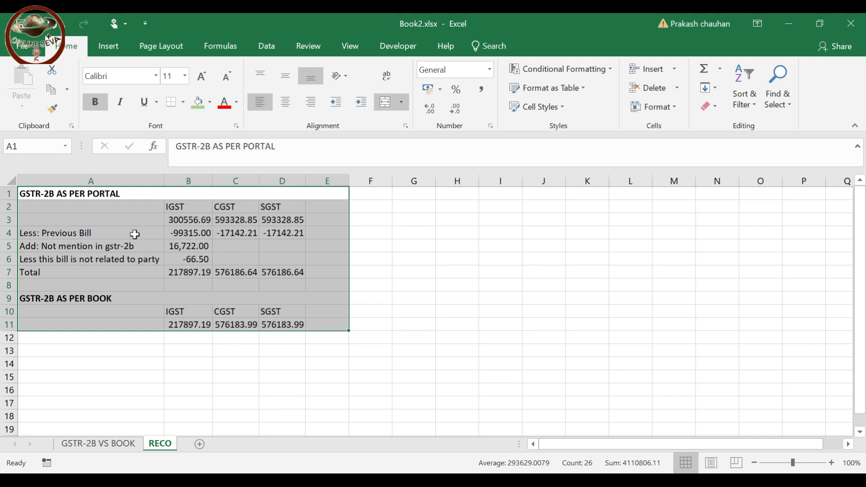
left_click(146, 387)
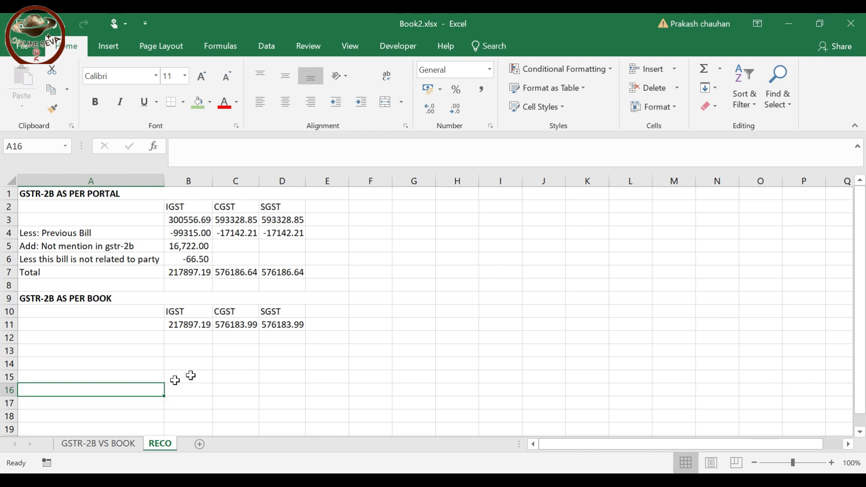
Review the book totals in B11:D11 against the portal amounts in B3:D3, the previous-bill deductions in B4:D4 and the missing-bill amount in B5
left_click_drag(195, 326, 280, 328)
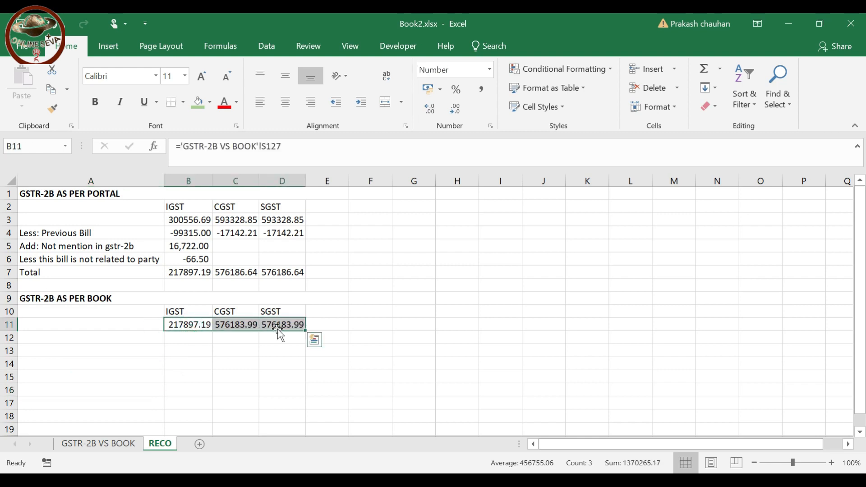
left_click_drag(191, 217, 271, 228)
left_click_drag(185, 220, 282, 221)
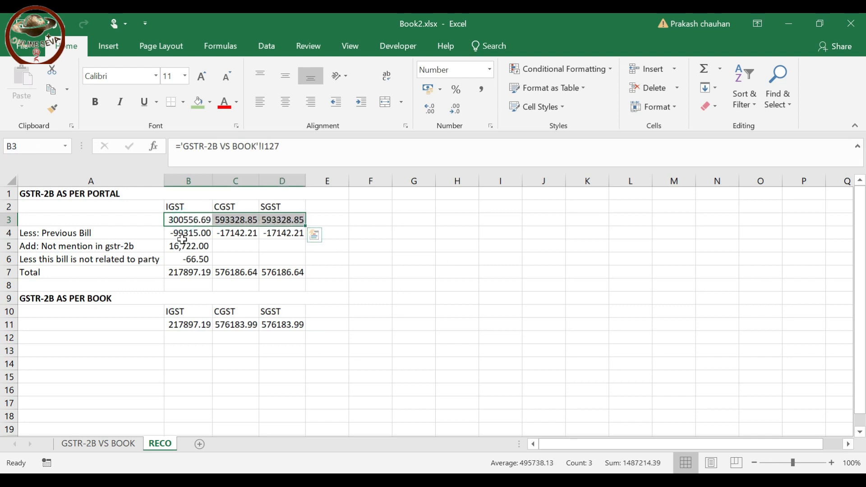
left_click_drag(181, 233, 284, 233)
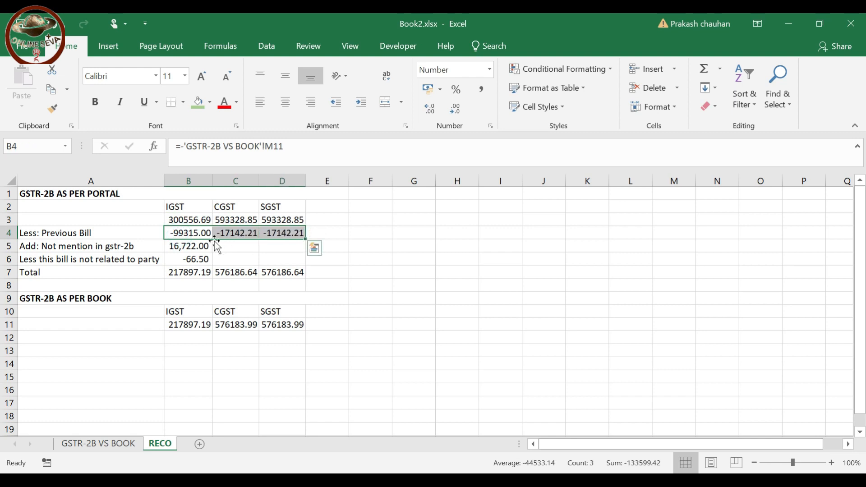
left_click(185, 247)
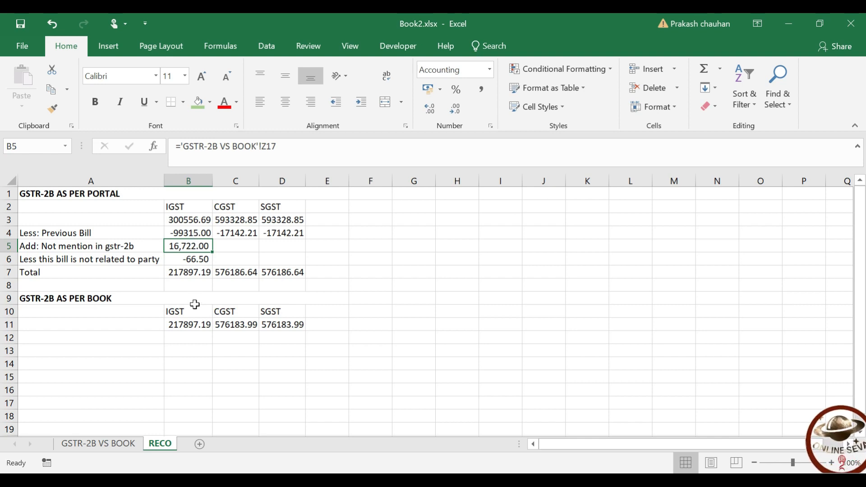
left_click_drag(183, 324, 299, 324)
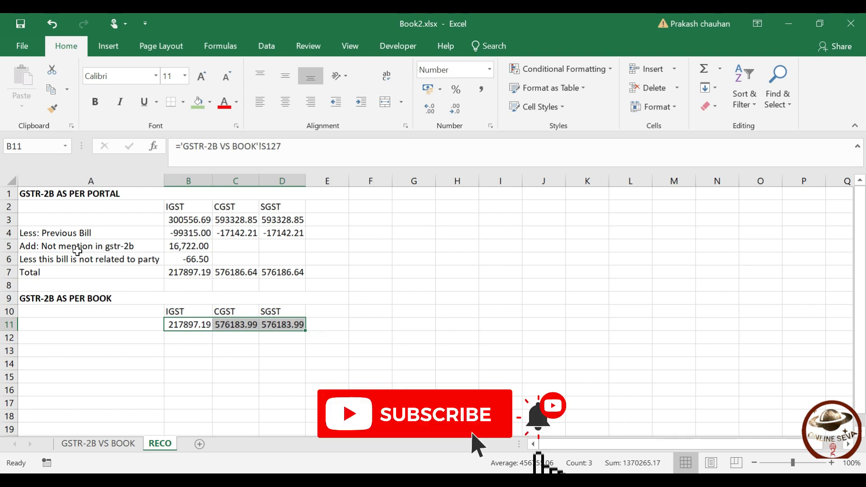
left_click(187, 247)
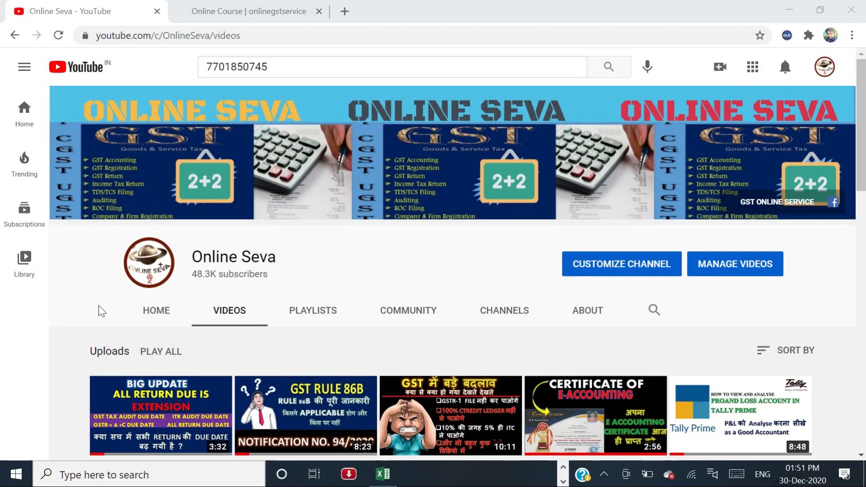
Switch to the Online Course page in Chrome, look through the Tally courses and open the classes of the Tally ERP.9 + GST course
left_click(99, 305)
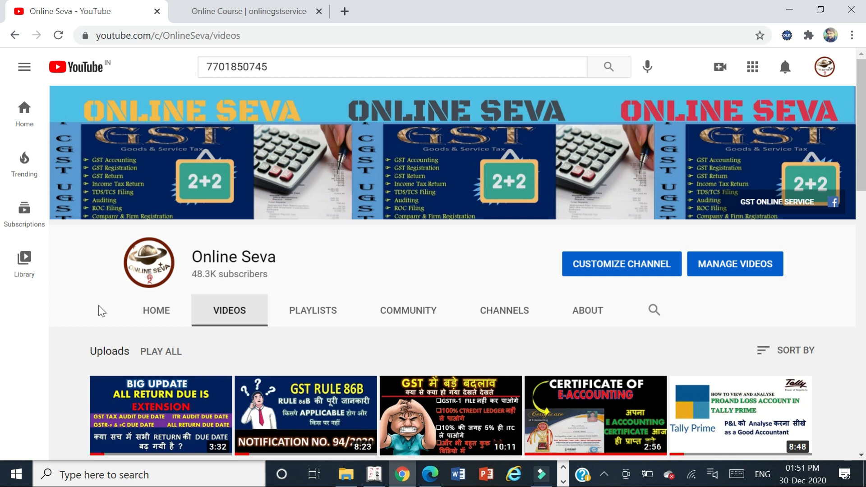
left_click(258, 13)
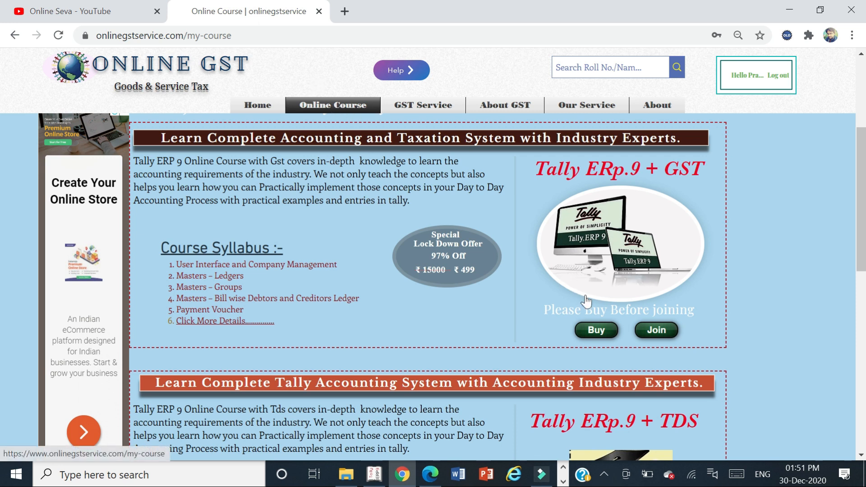
scroll(3, 259, "down", 5)
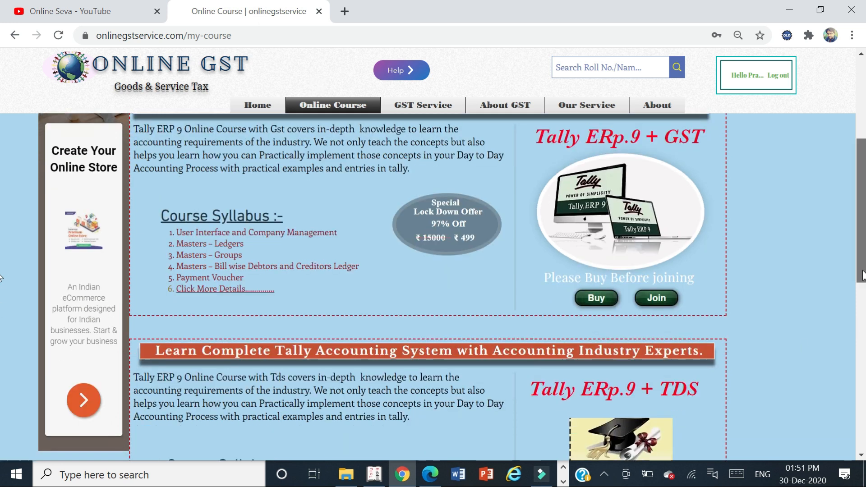
scroll(2, 261, "up", 4)
scroll(2, 266, "up", 1)
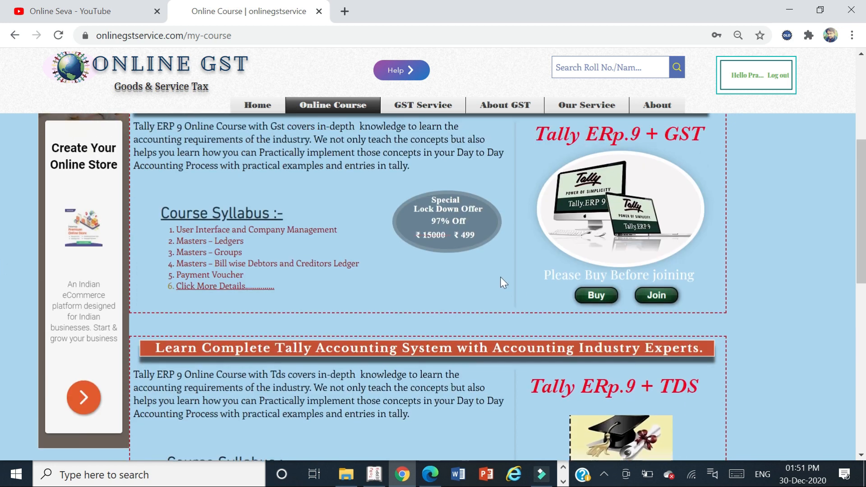
scroll(861, 332, "down", 2)
scroll(861, 332, "down", 4)
scroll(861, 332, "up", 6)
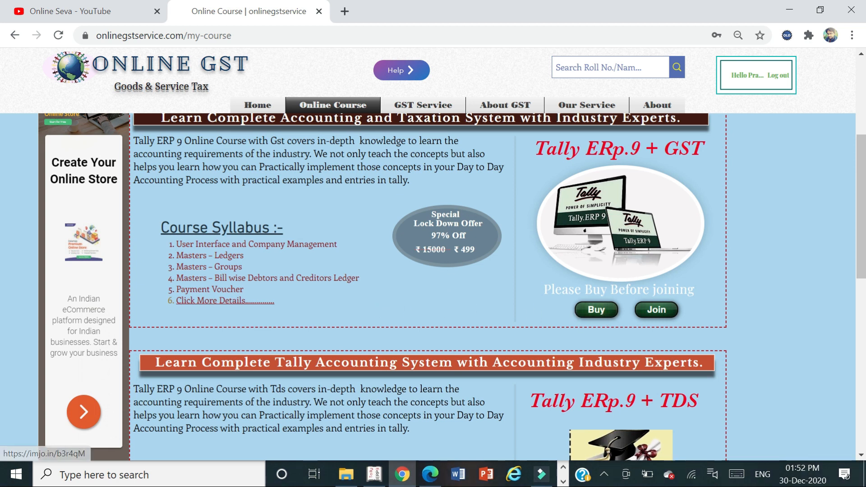
left_click(651, 312)
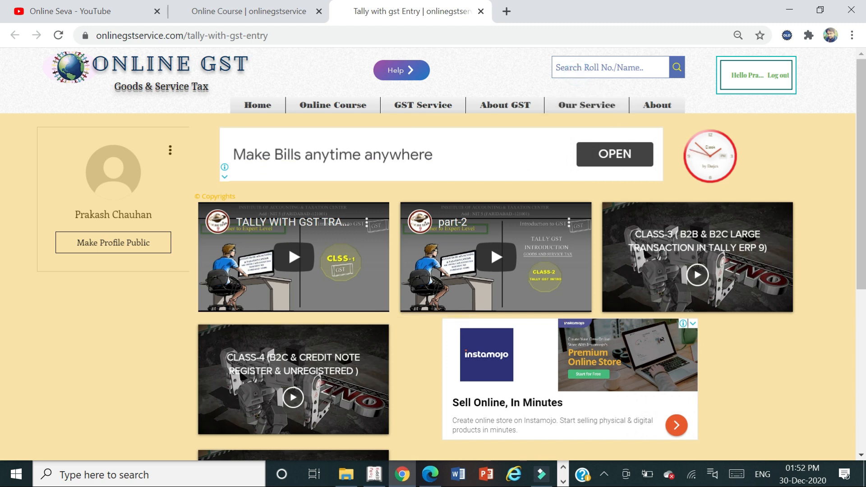
Search the site for the student's certificate by first name and unlock it with the guest area password, declining to update the saved password
type("varsha")
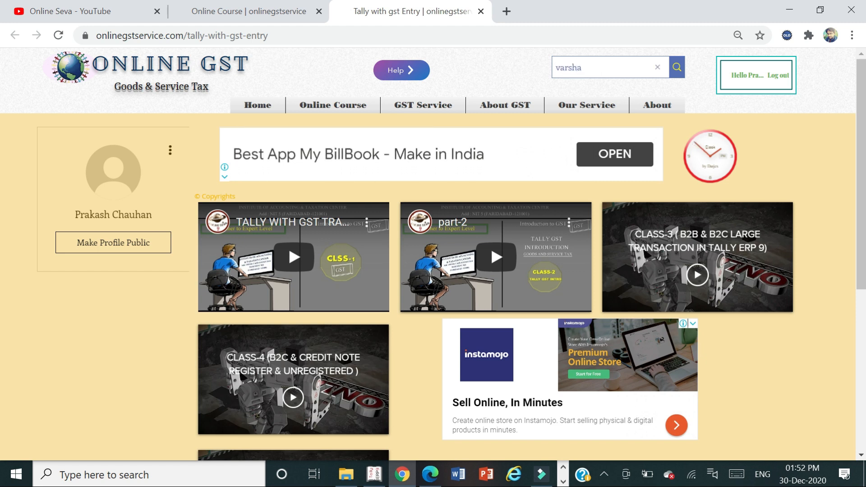
left_click(629, 136)
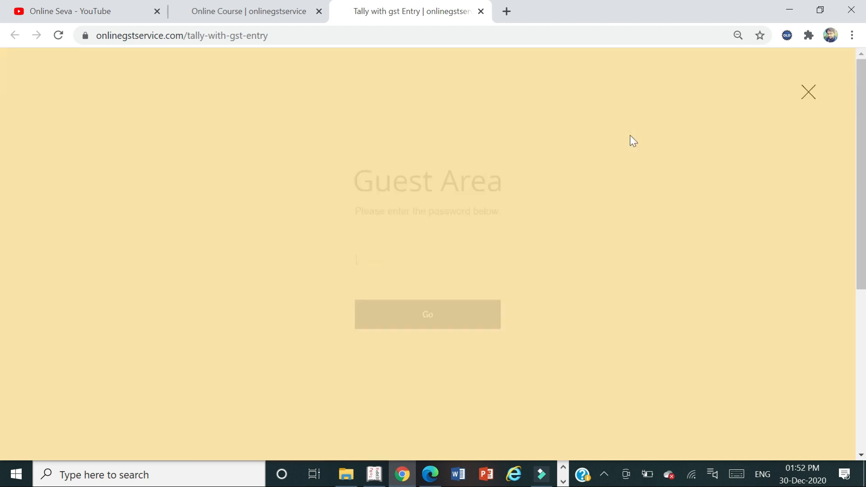
left_click(401, 257)
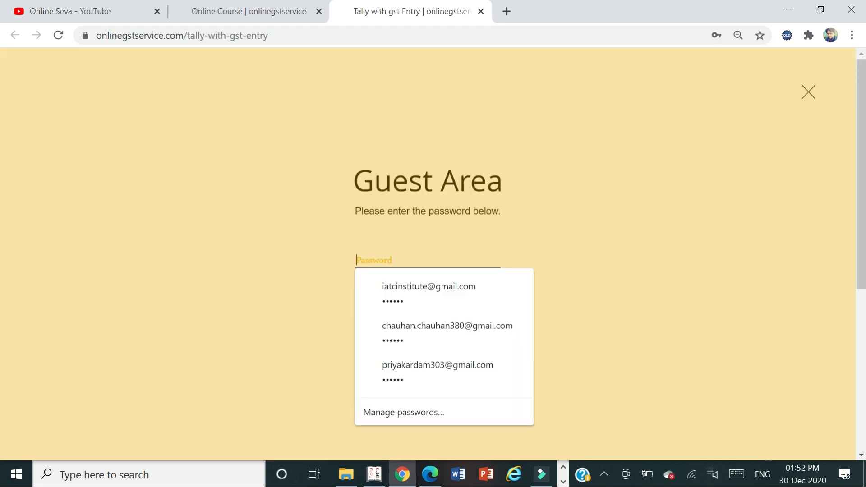
key("ctrl+v")
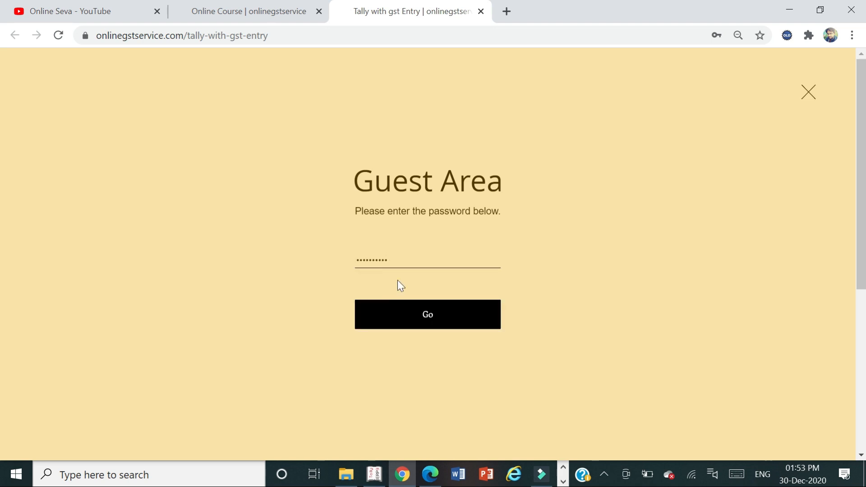
left_click(401, 331)
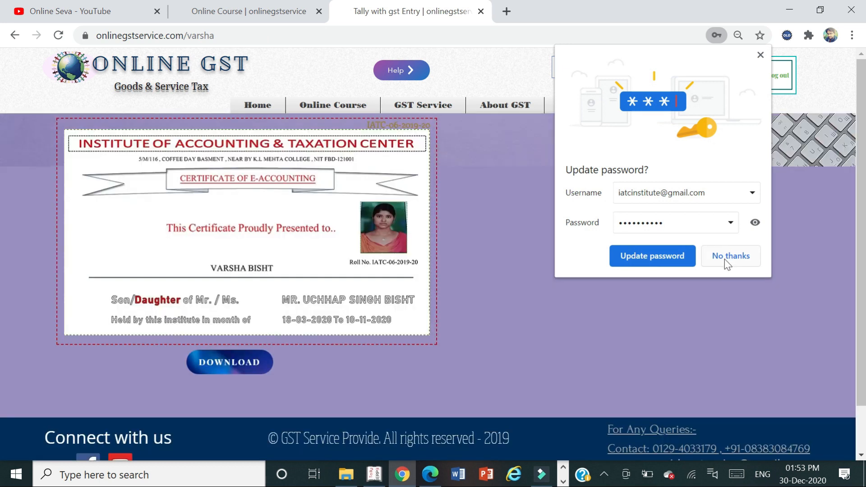
left_click(725, 259)
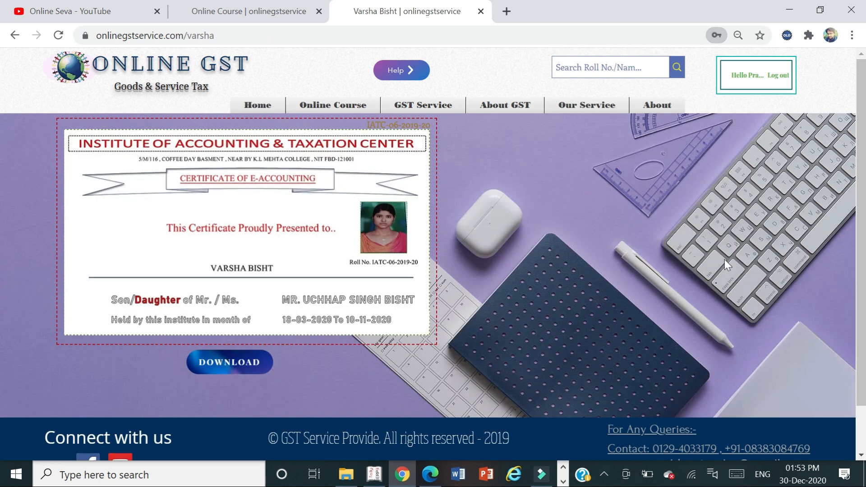
Open the student's E-Accounting certificate PDF, rotate it upright and examine it down to the authorised signature
left_click(229, 371)
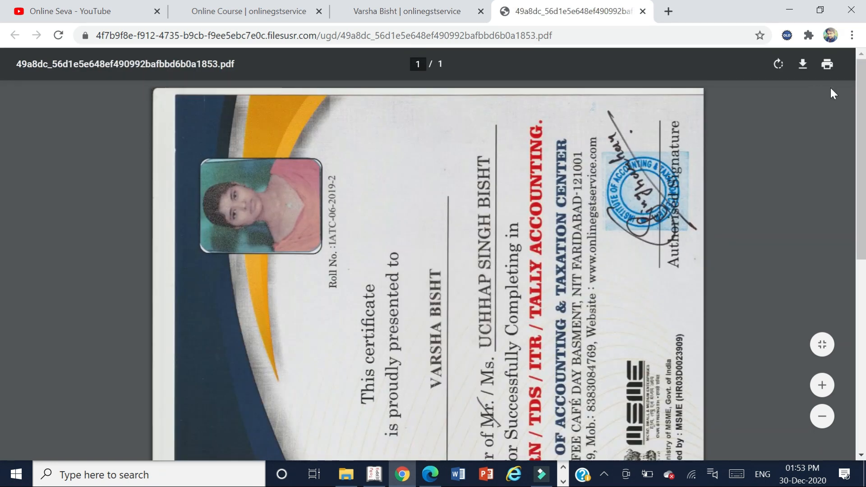
left_click(788, 66)
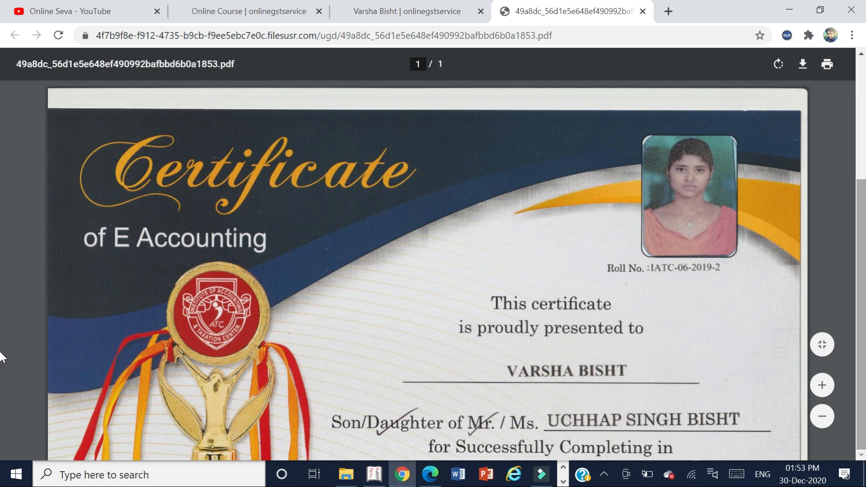
scroll(2, 356, "down", 4)
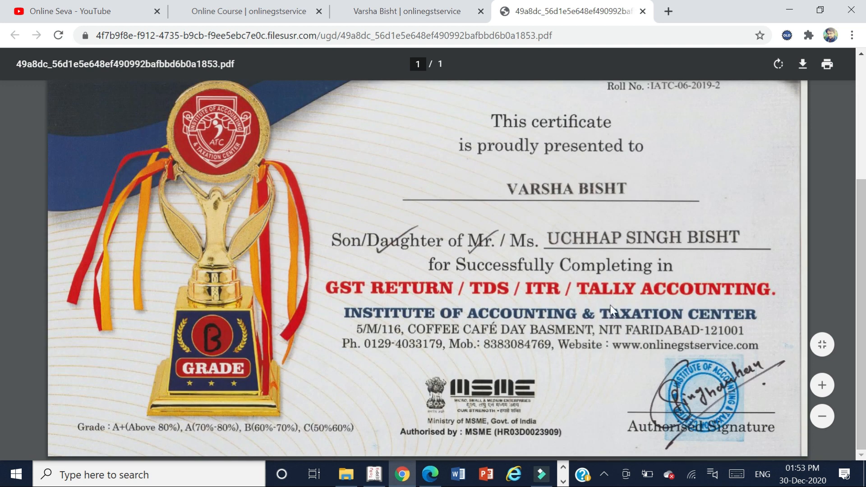